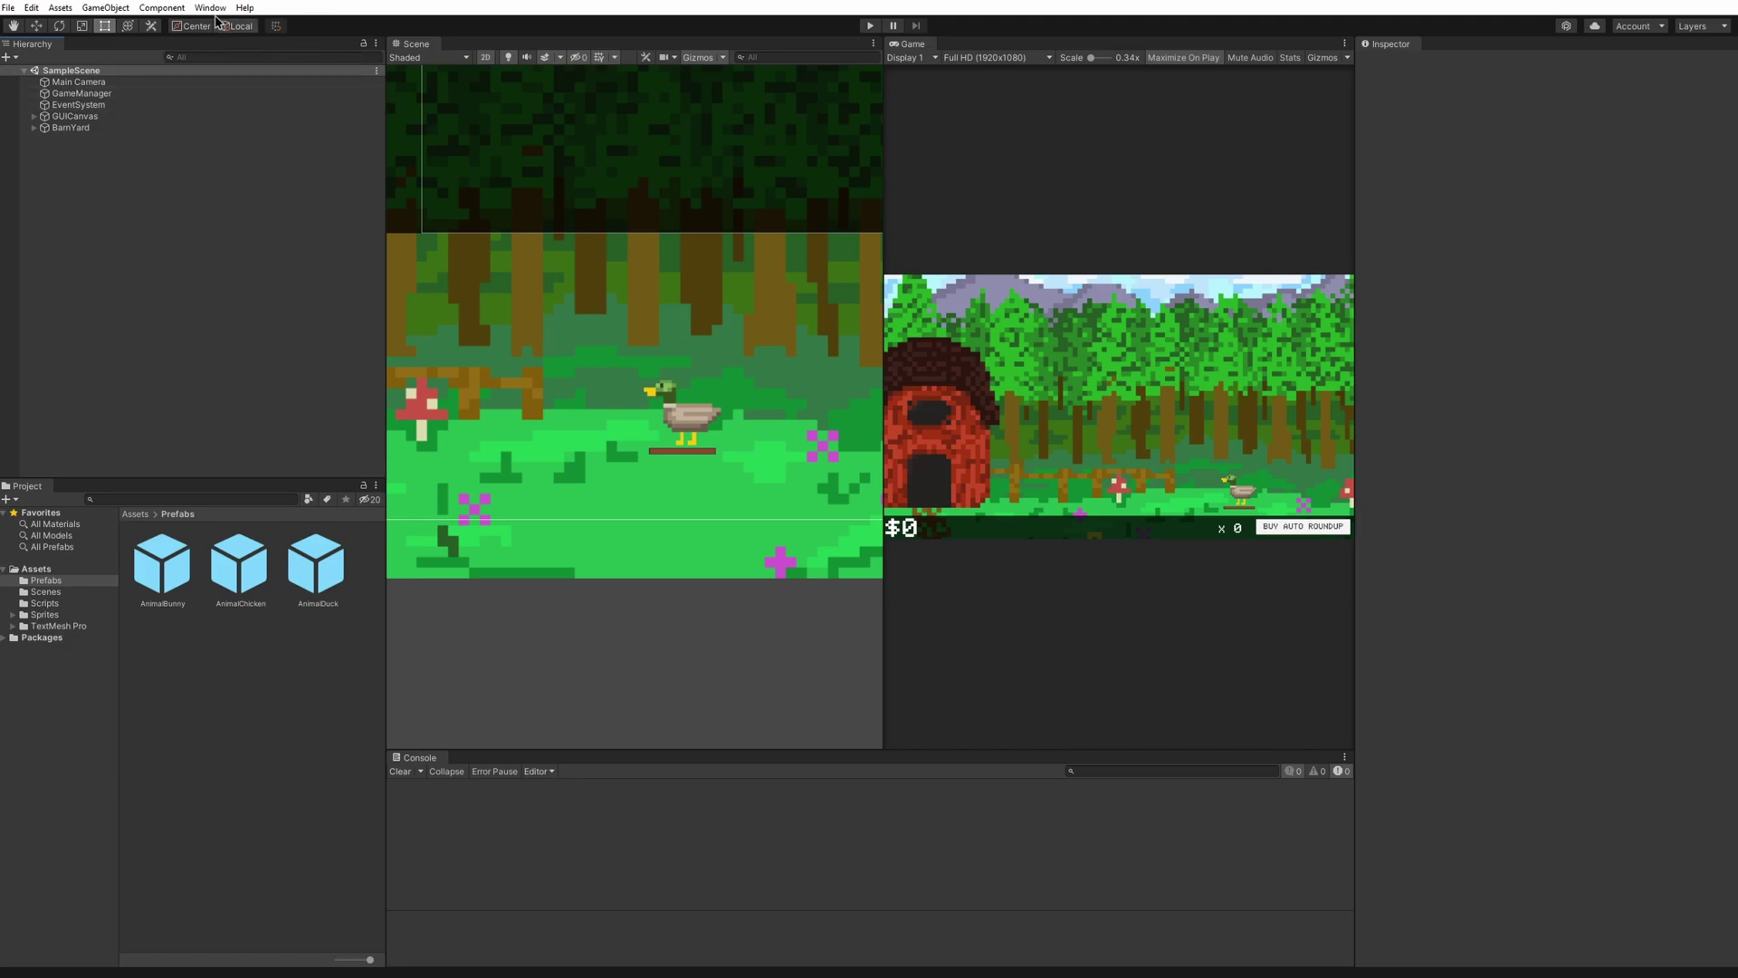
# Open the Animation window and dock it next to the Project window.
pyautogui.click(210, 7)
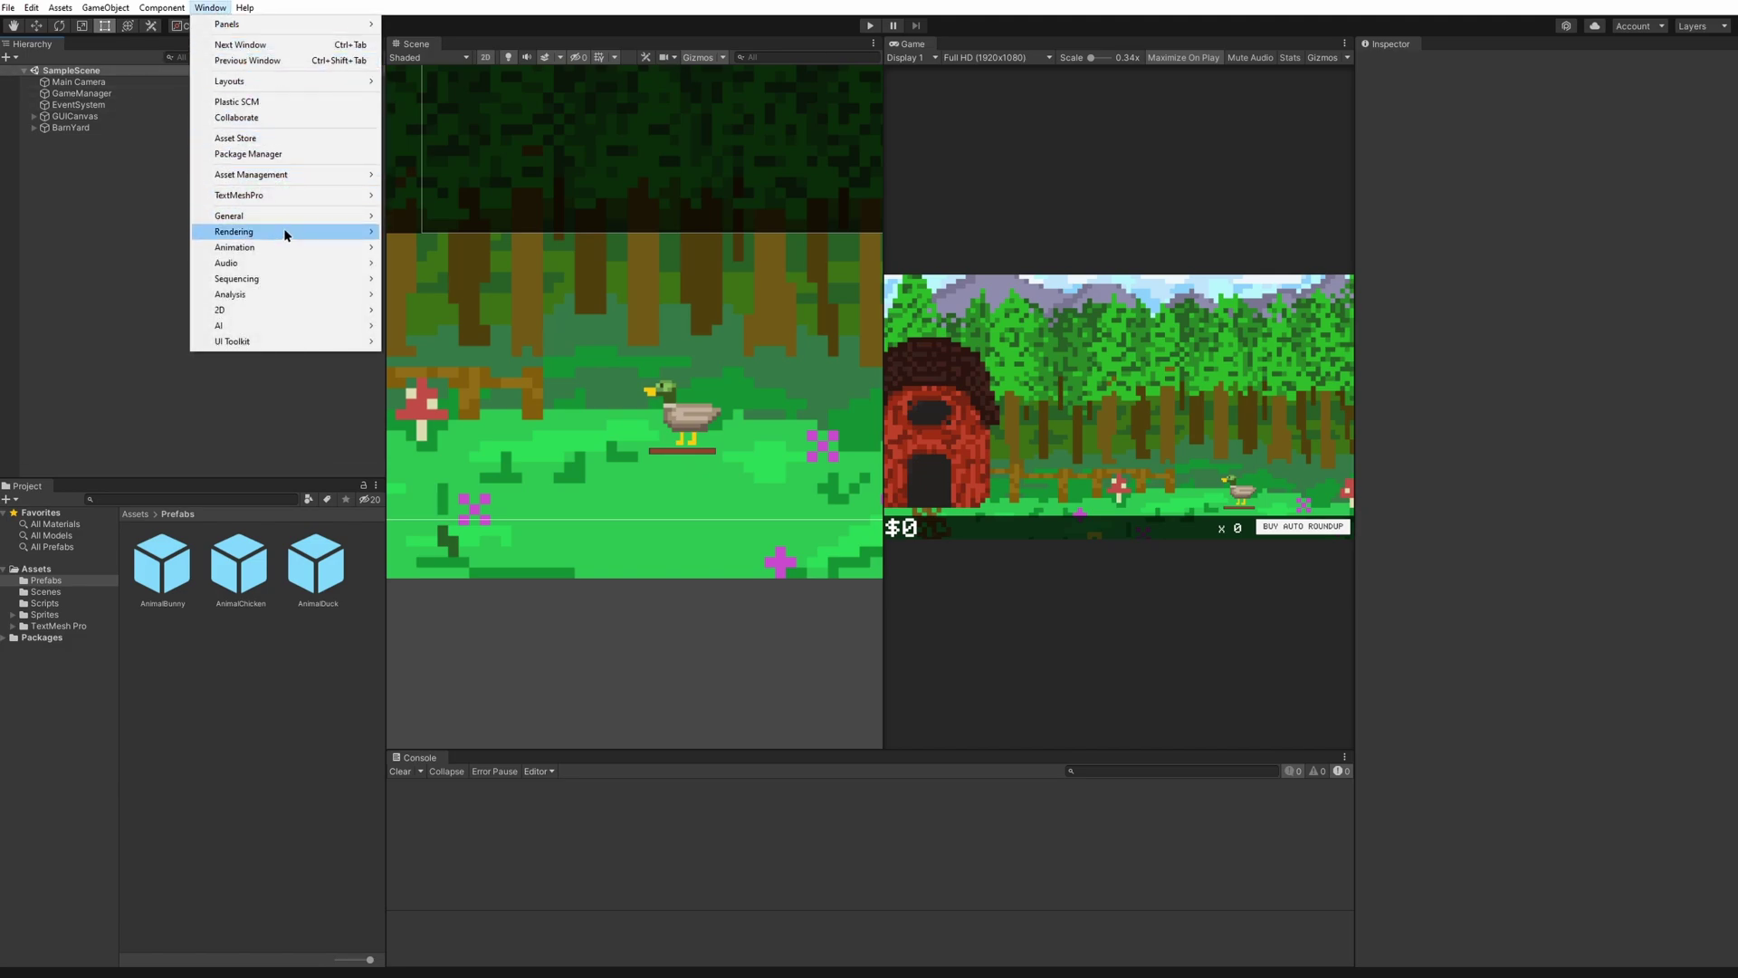
pyautogui.moveTo(318, 247)
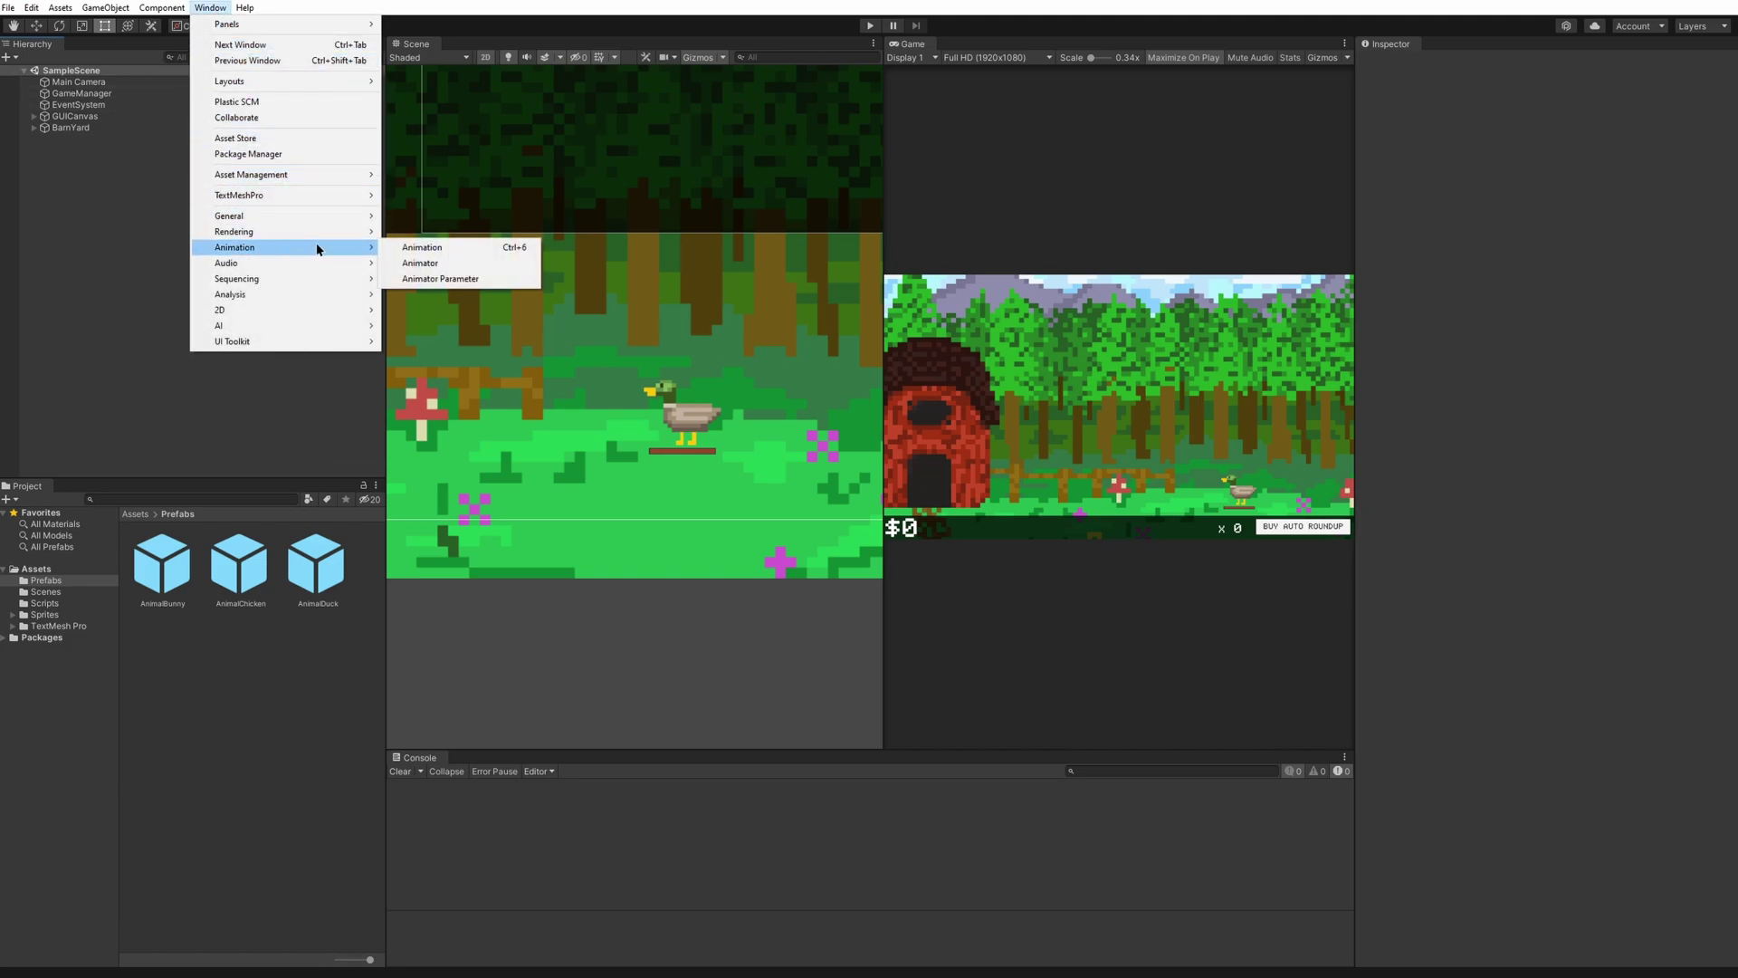
pyautogui.click(467, 251)
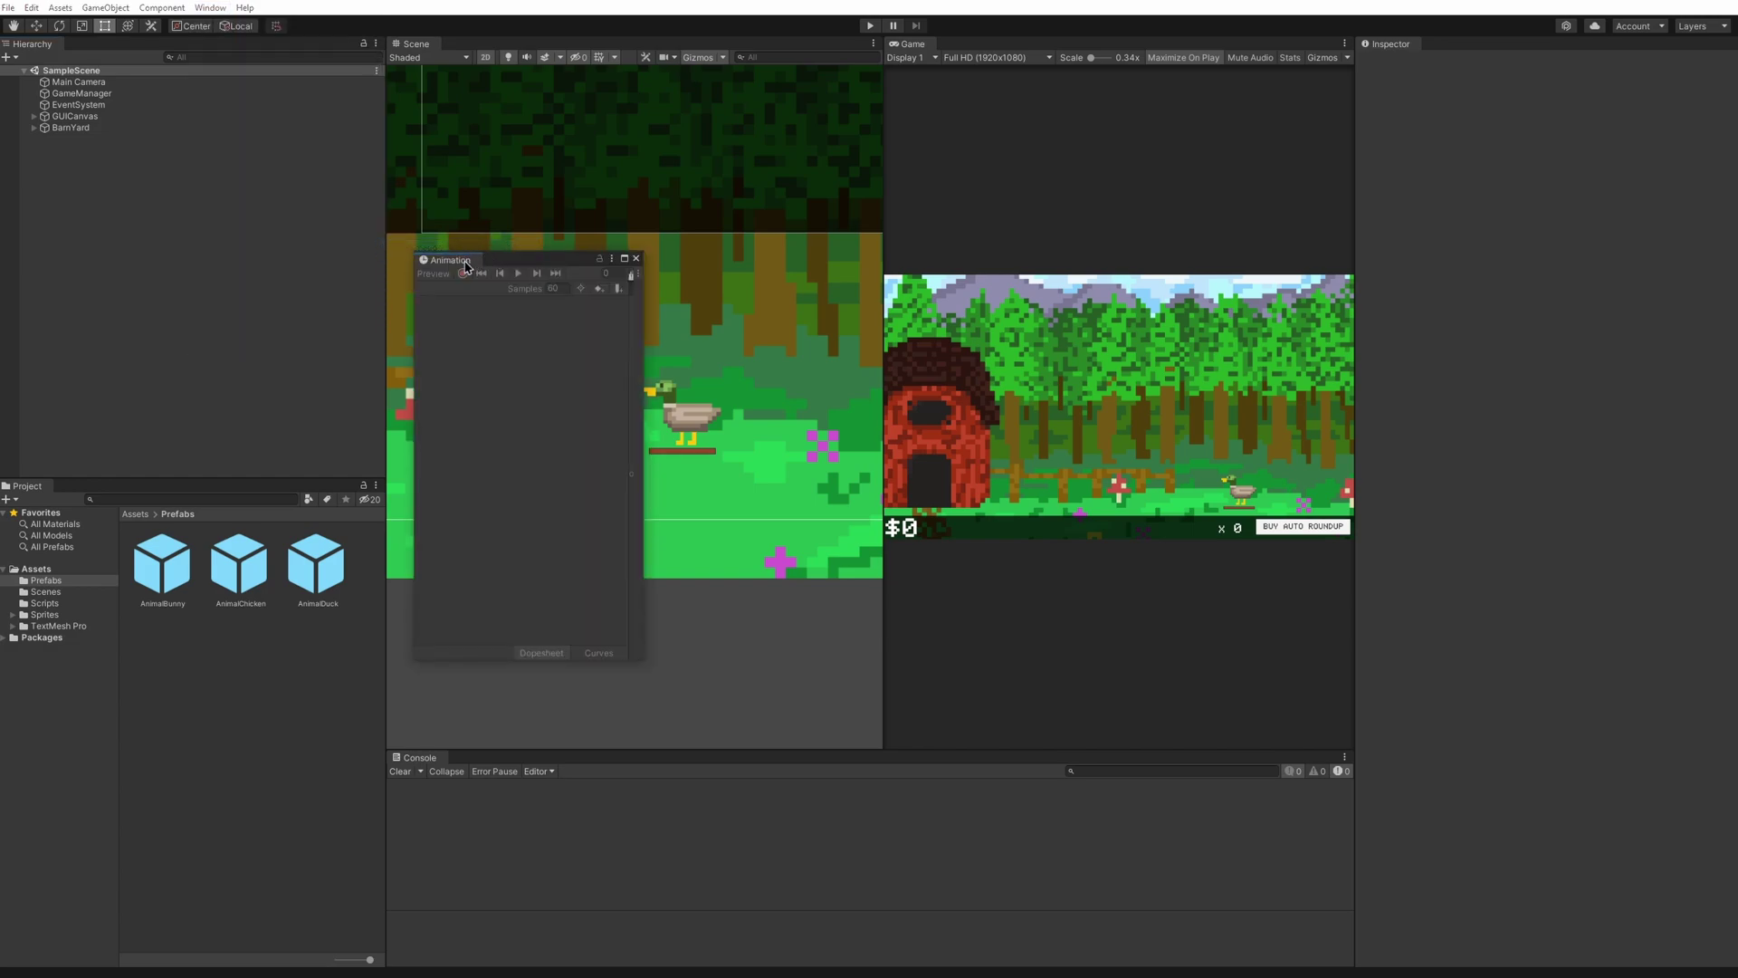
pyautogui.moveTo(466, 263); pyautogui.dragTo(75, 494)
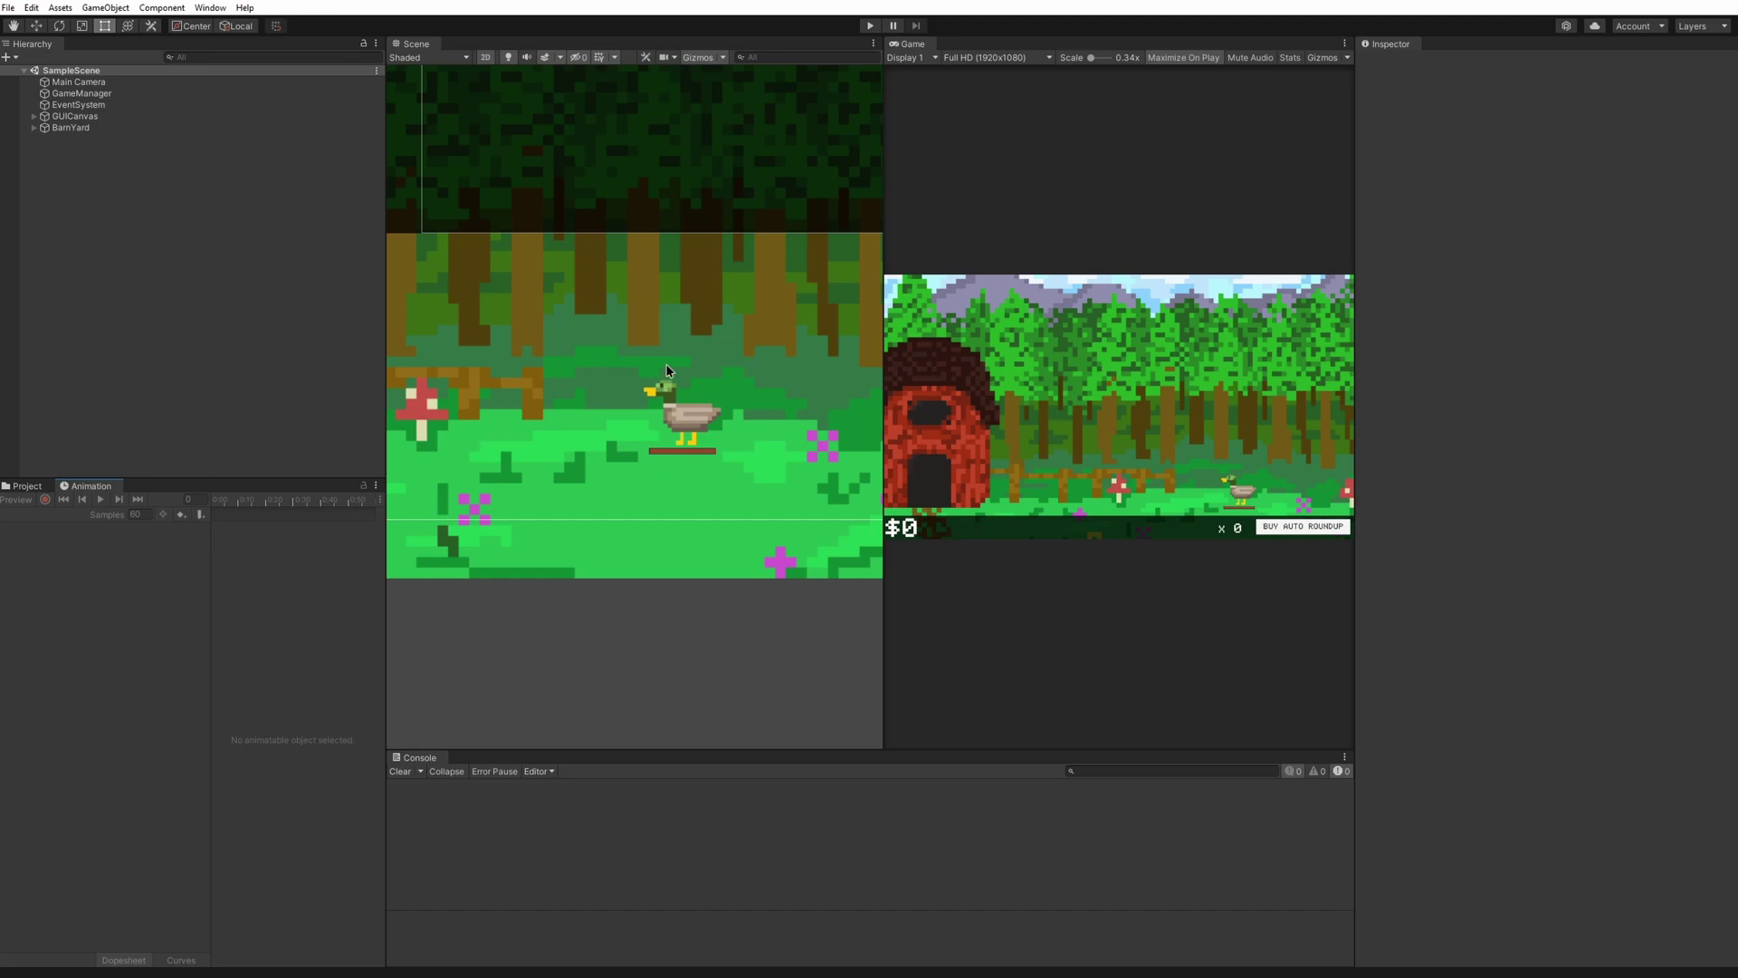
# Add an Animation component to AnimalDuck under BarnYard with Play Automatically off, and widen the docked Animation window.
pyautogui.click(33, 128)
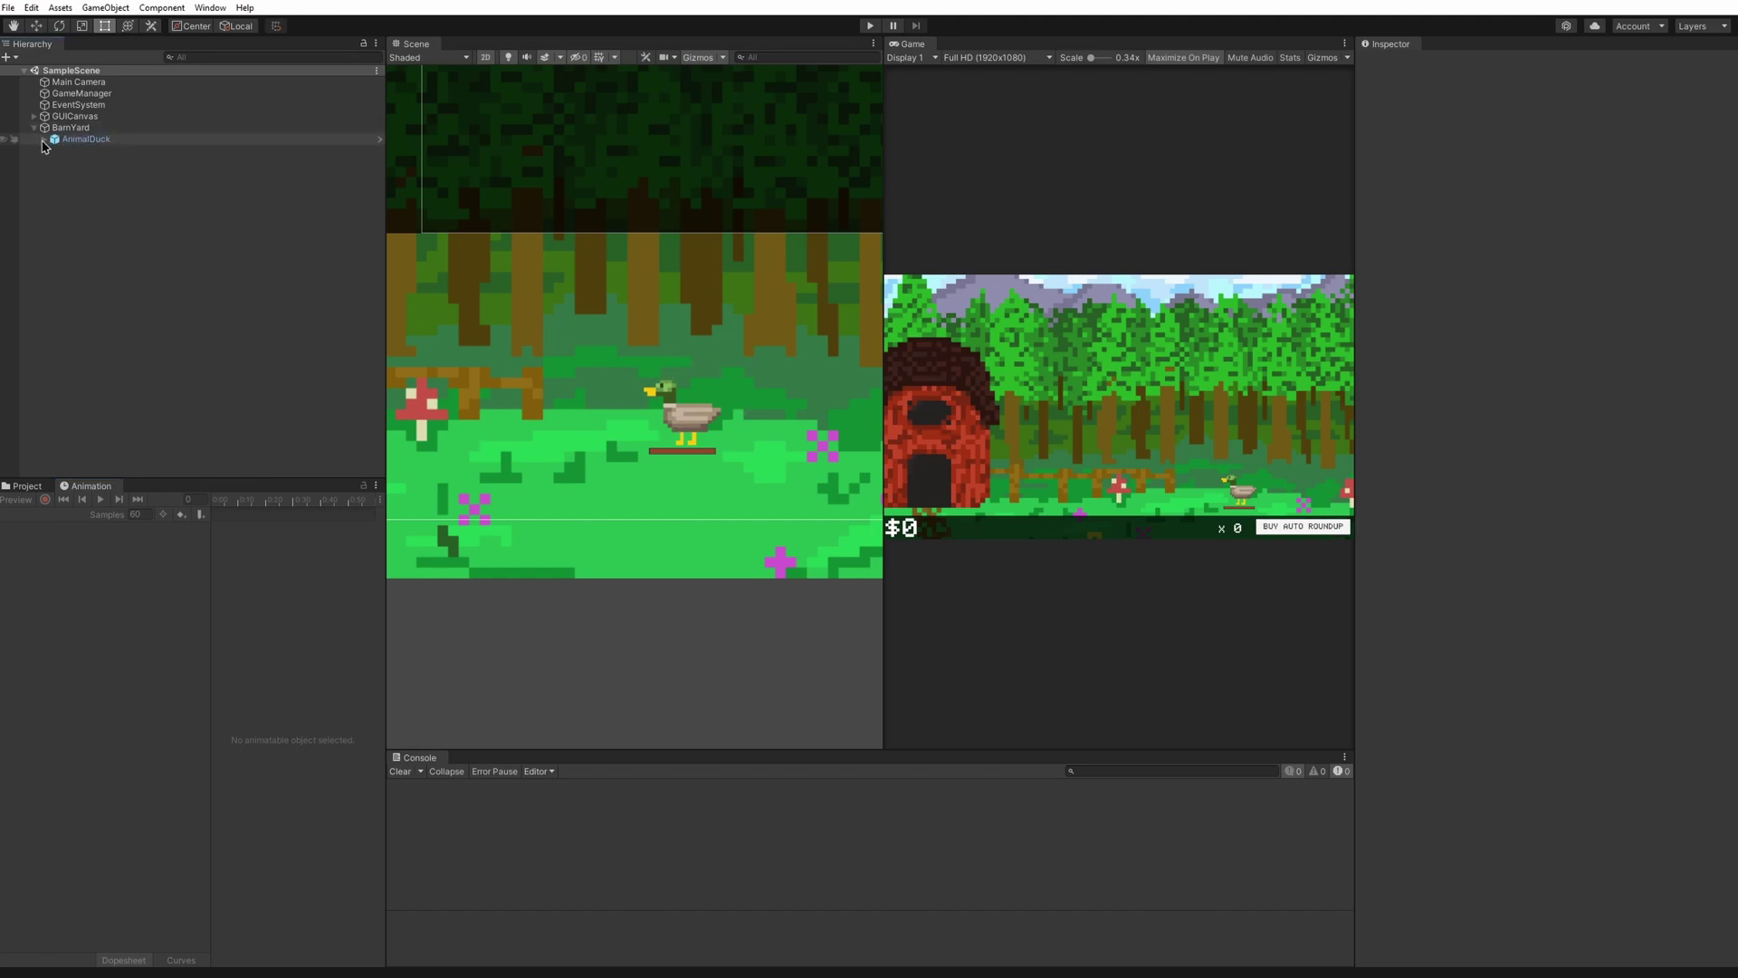
pyautogui.click(43, 139)
pyautogui.click(33, 127)
pyautogui.click(70, 128)
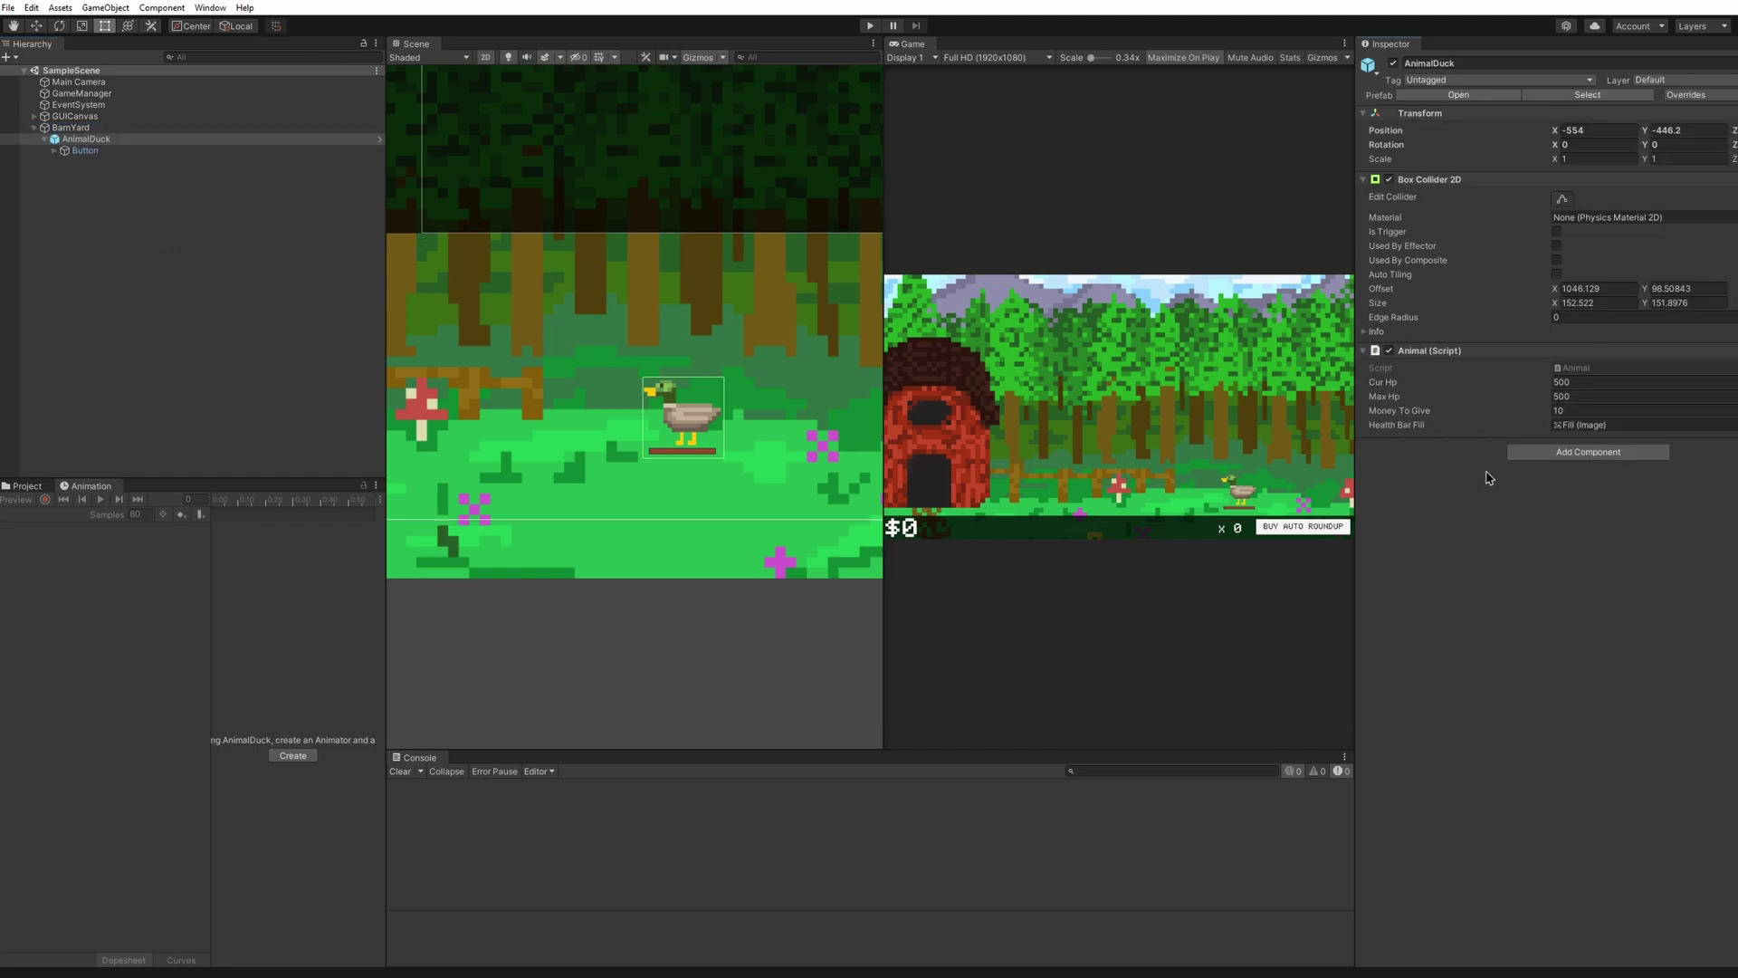
pyautogui.click(1534, 455)
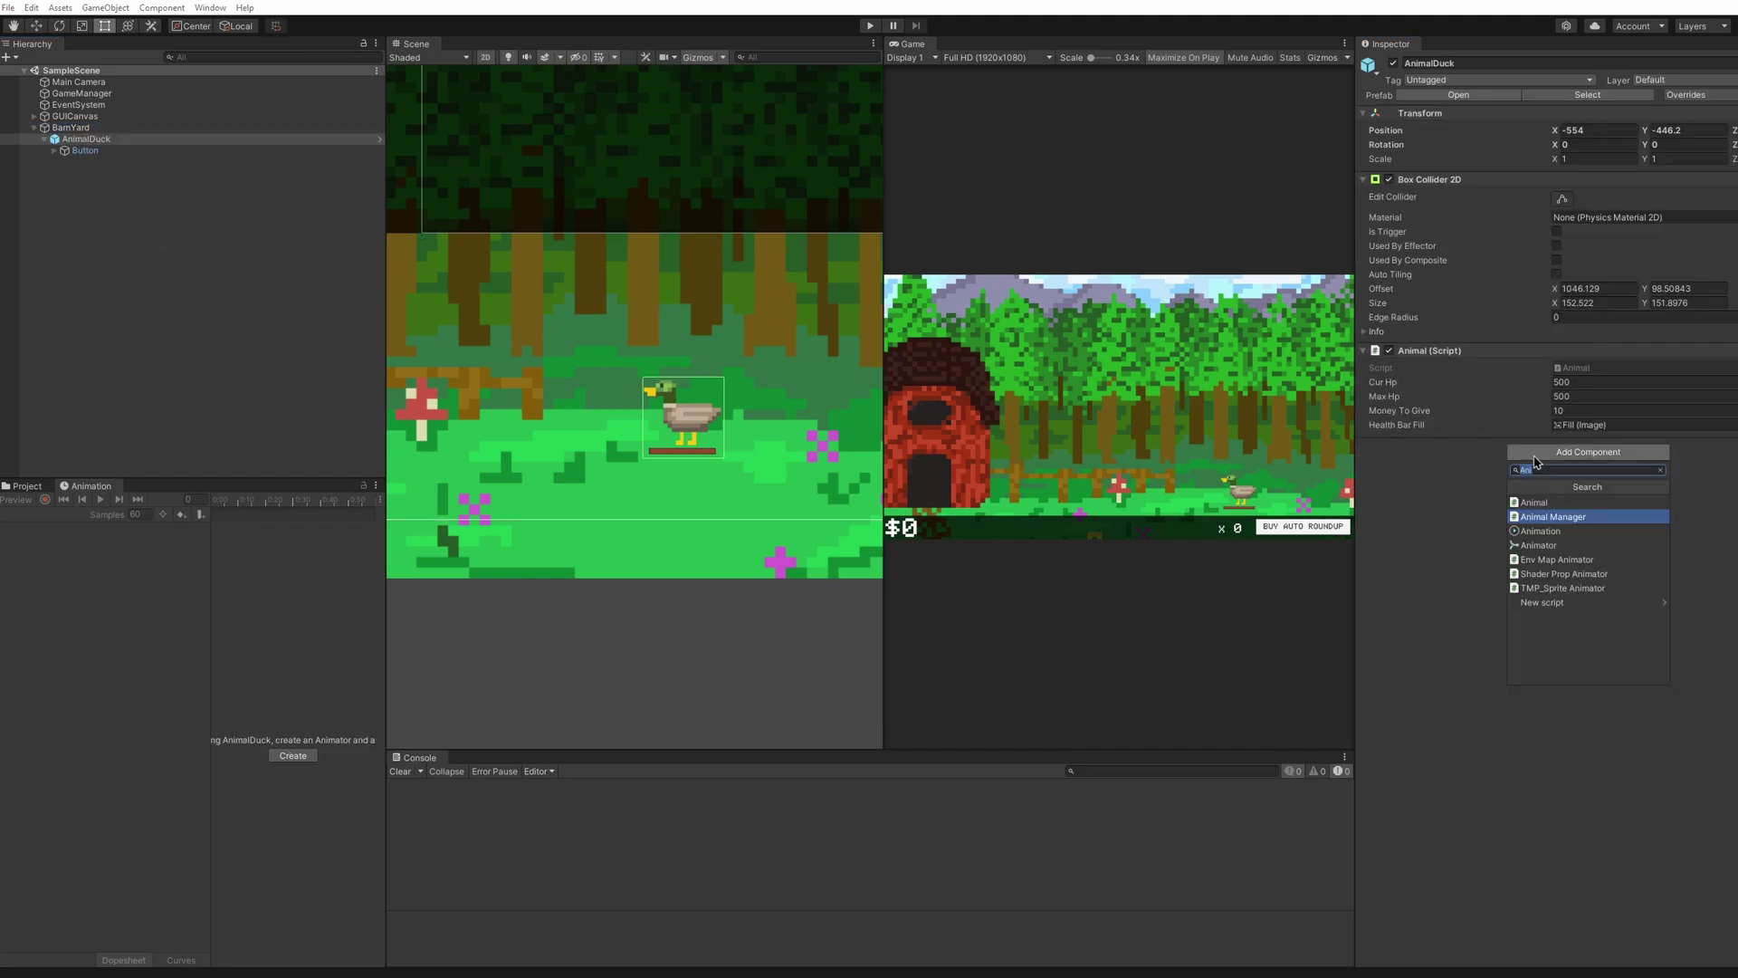
pyautogui.click(1576, 538)
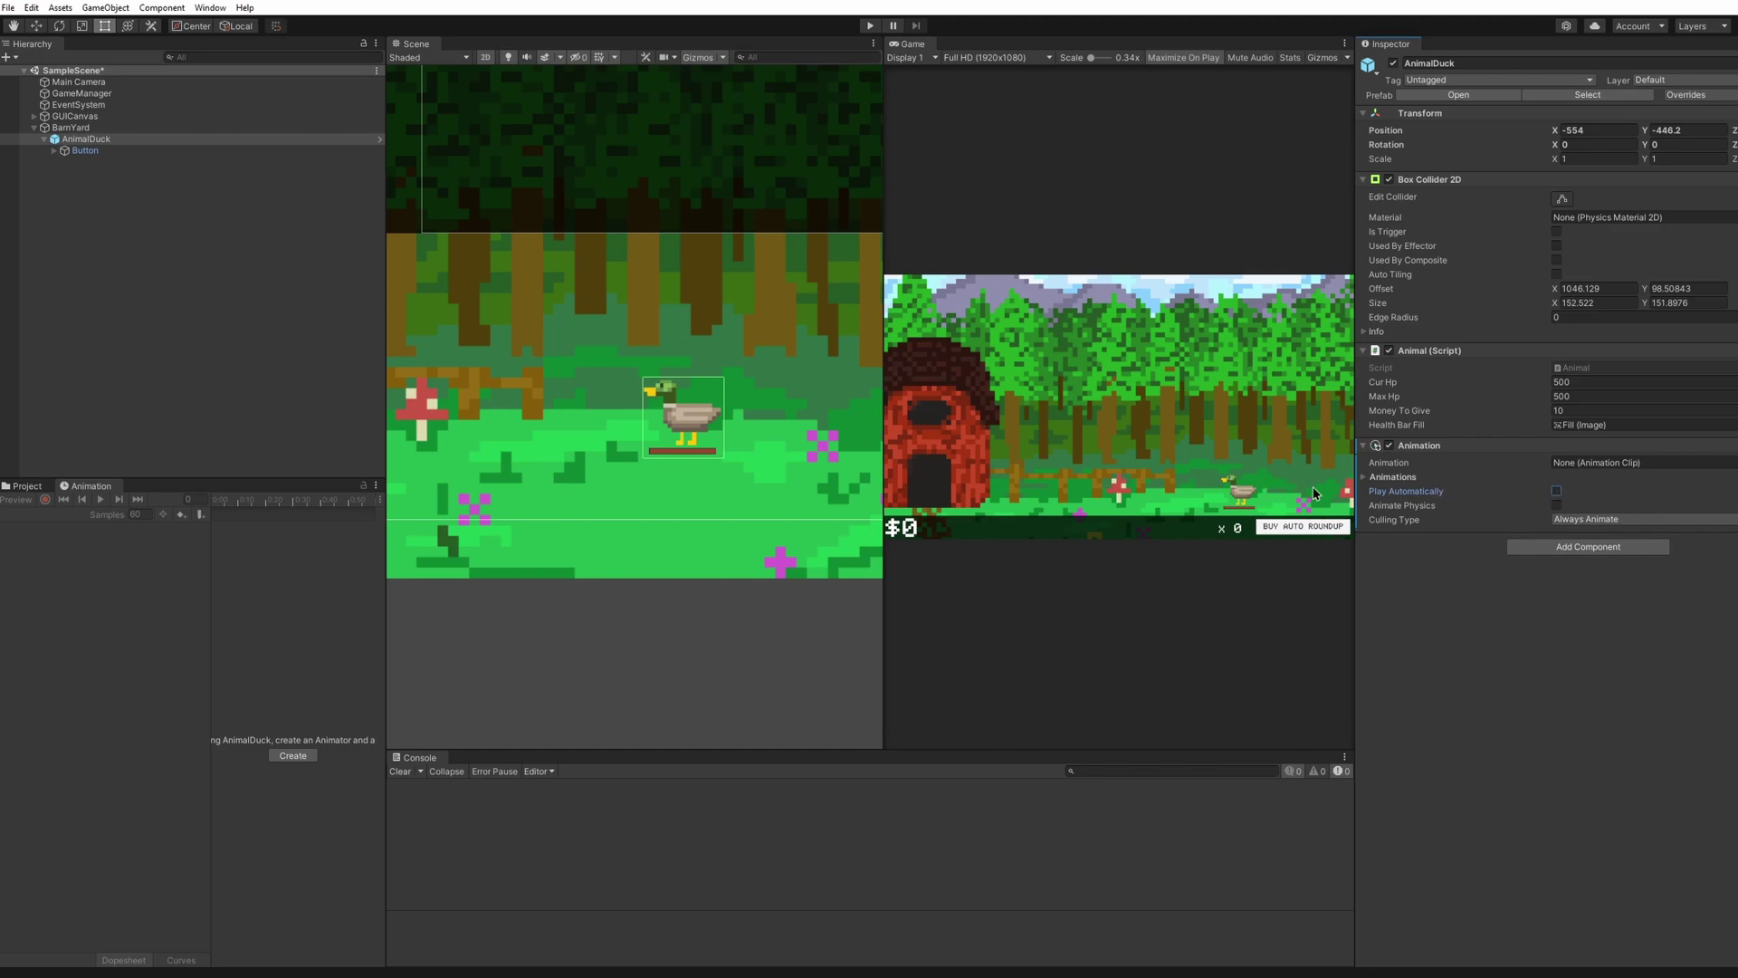
pyautogui.moveTo(386, 652); pyautogui.dragTo(592, 651)
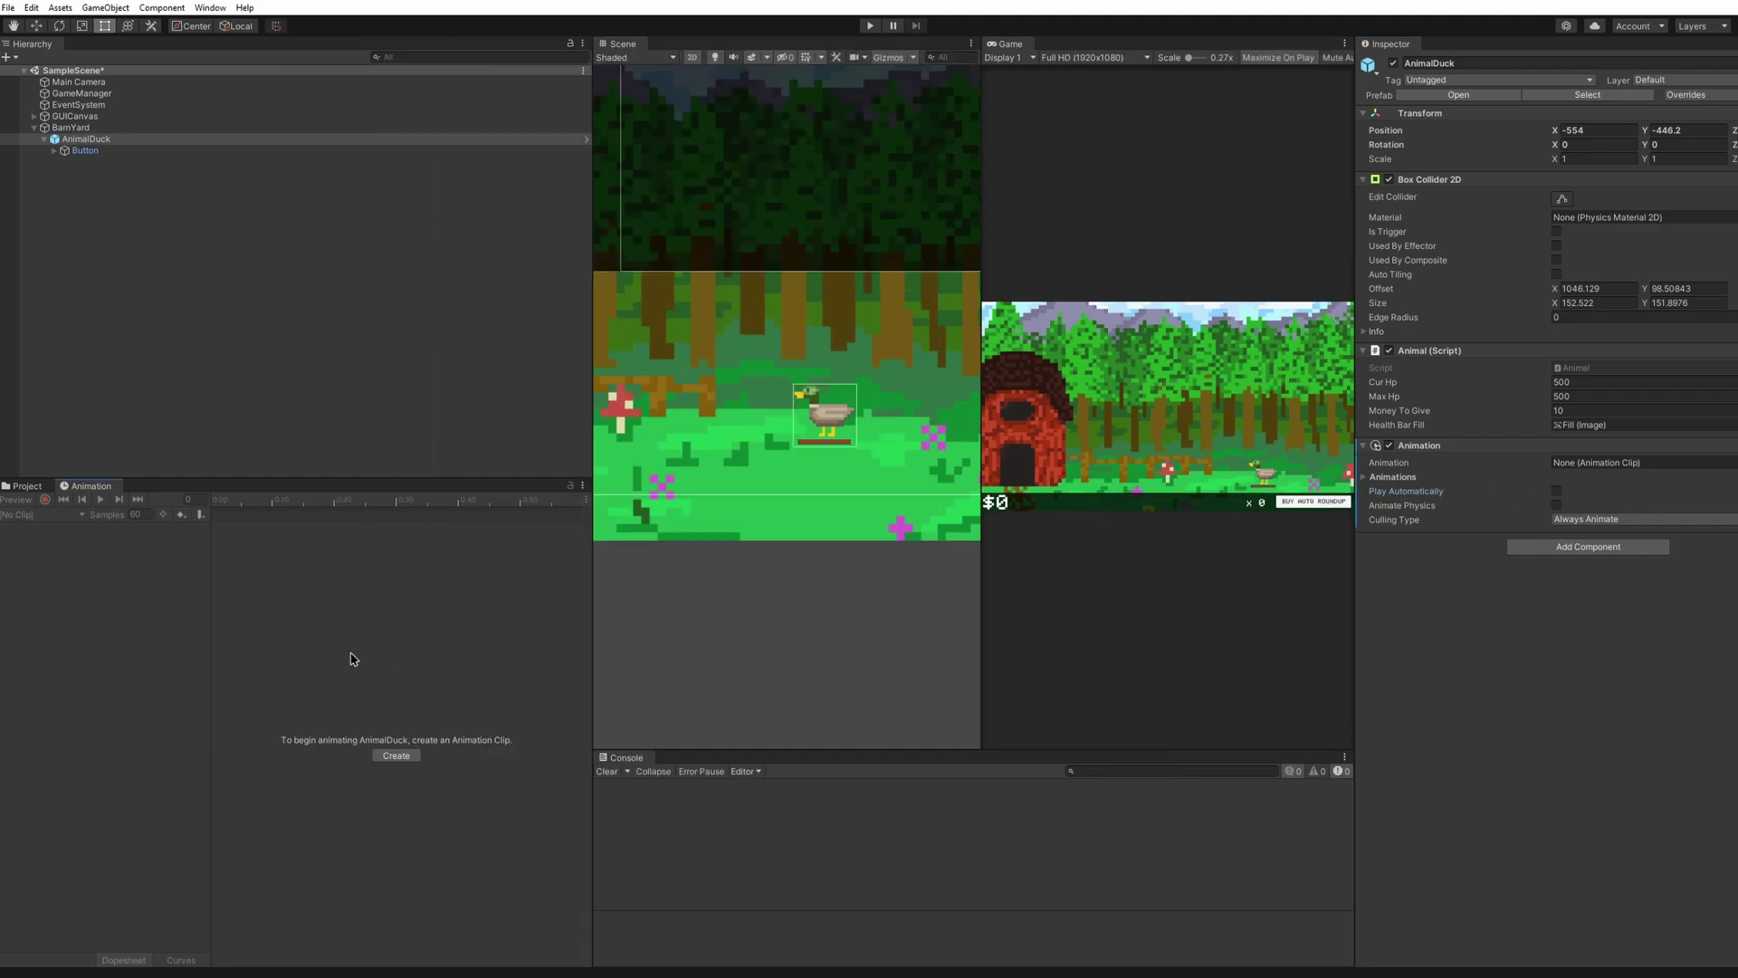
# Create a new folder named Animations in the project's Assets folder.
pyautogui.click(16, 489)
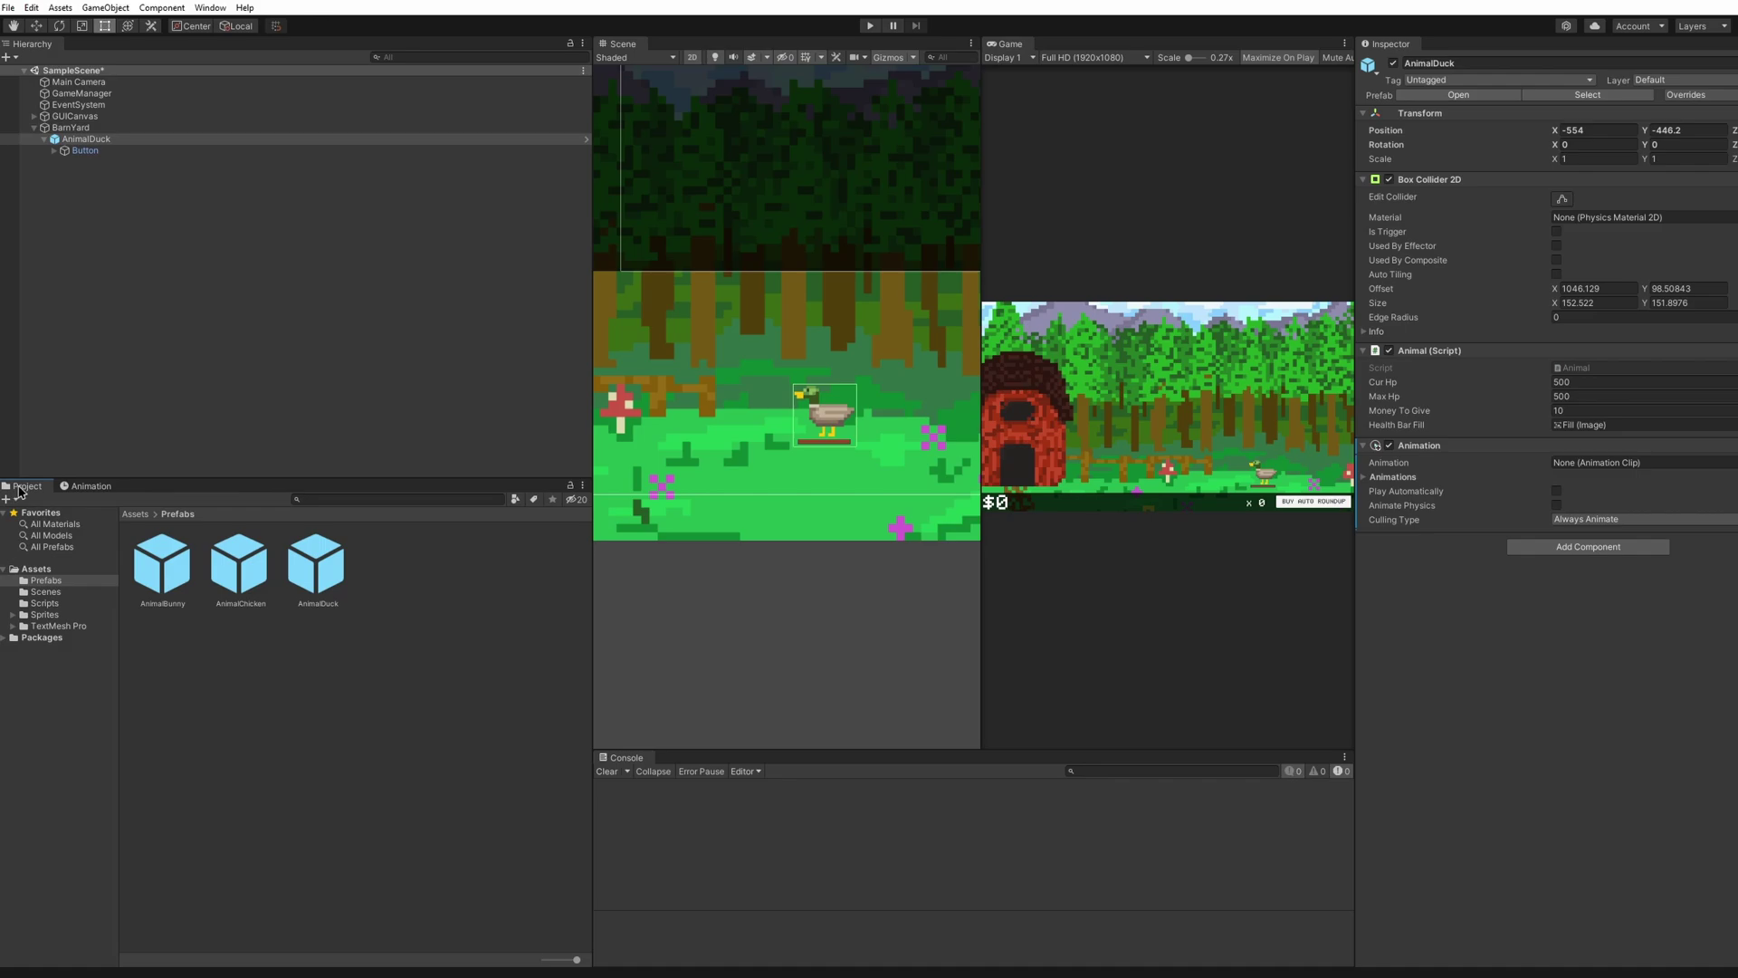
pyautogui.click(130, 514)
pyautogui.rightClick(329, 683)
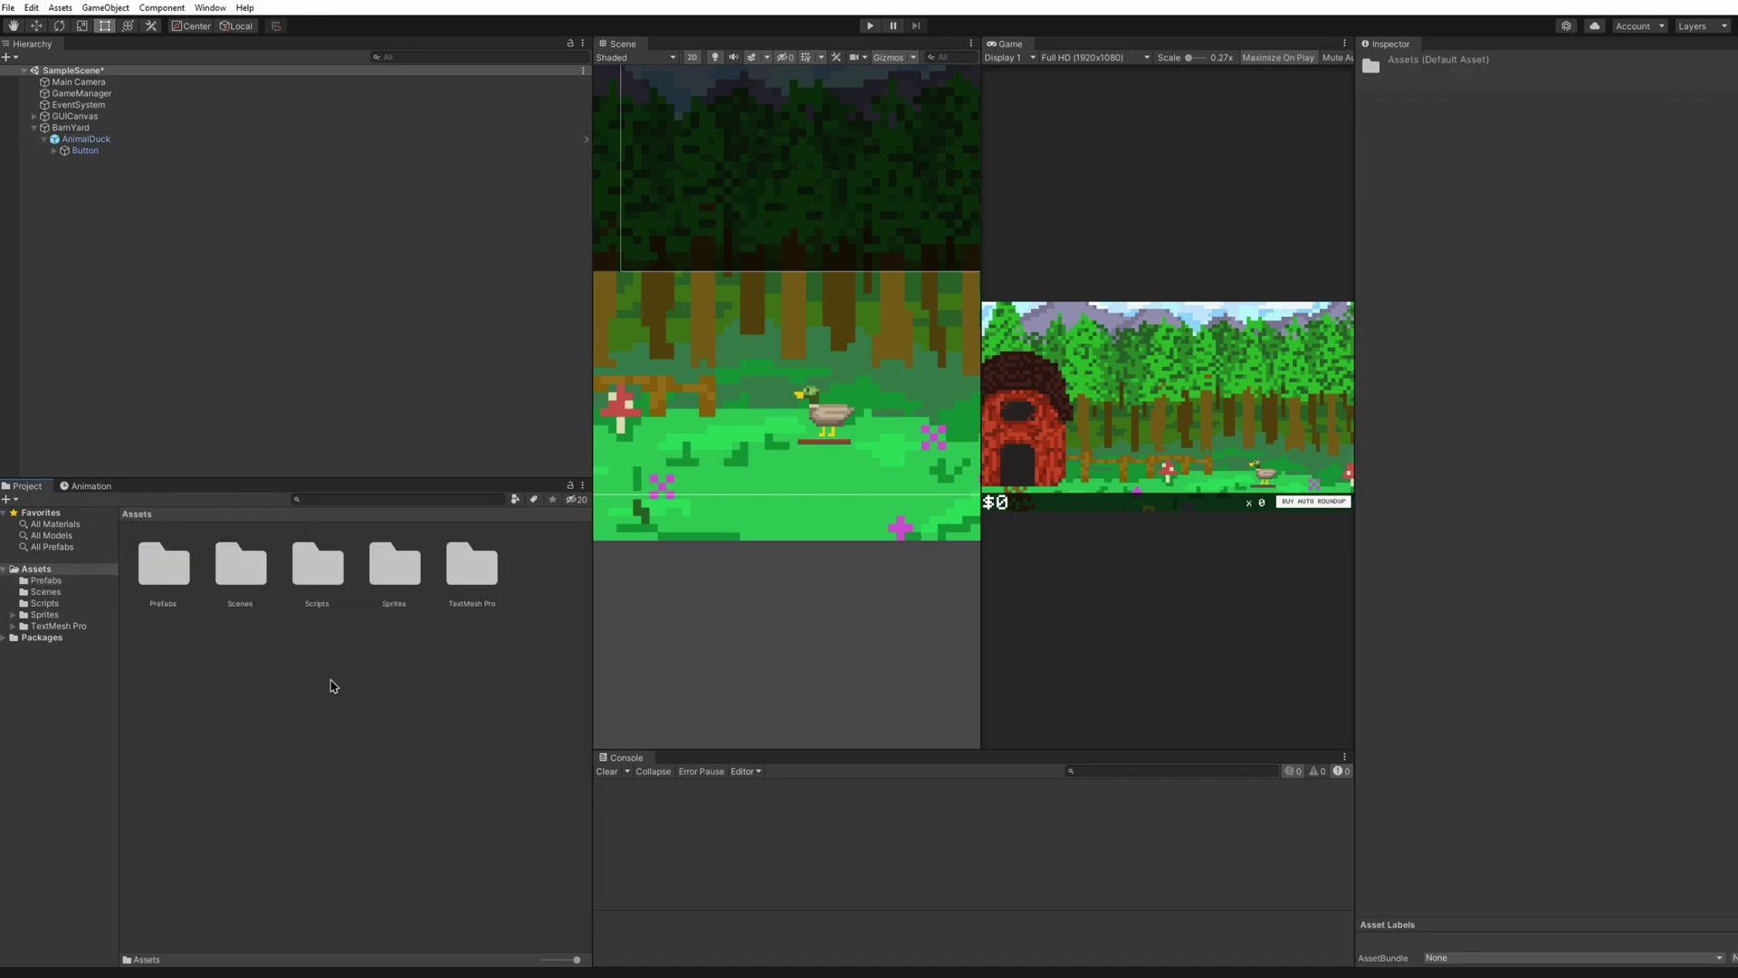
pyautogui.moveTo(469, 313)
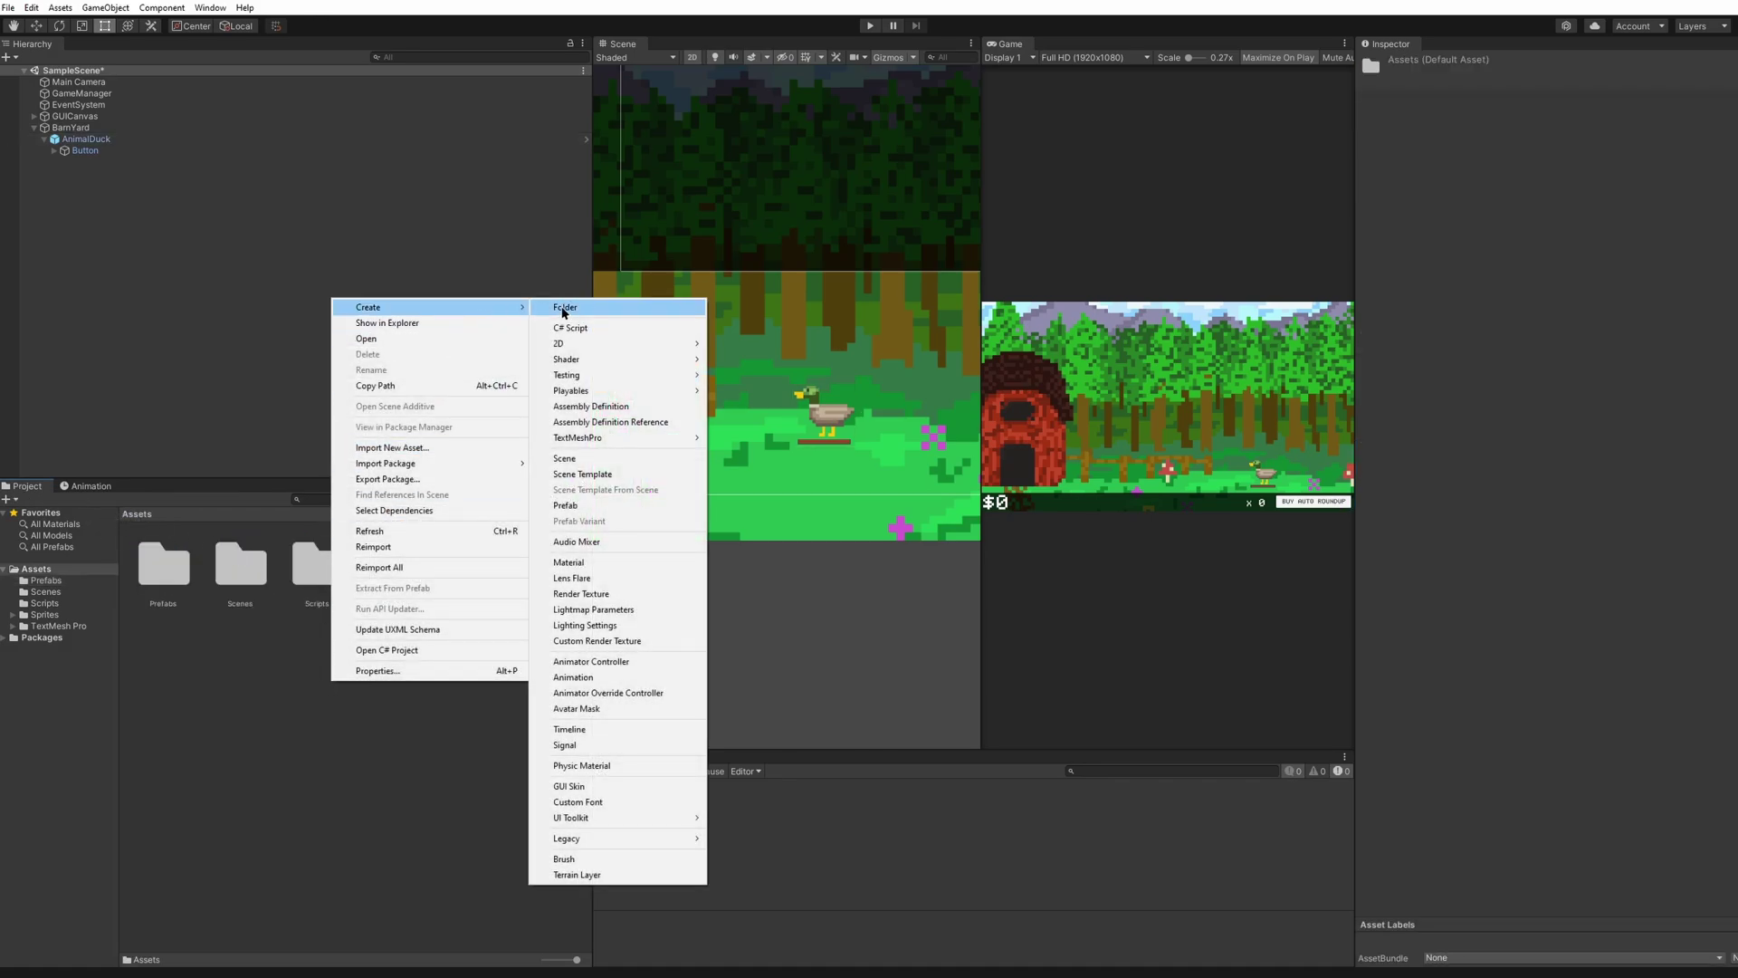
pyautogui.click(600, 307)
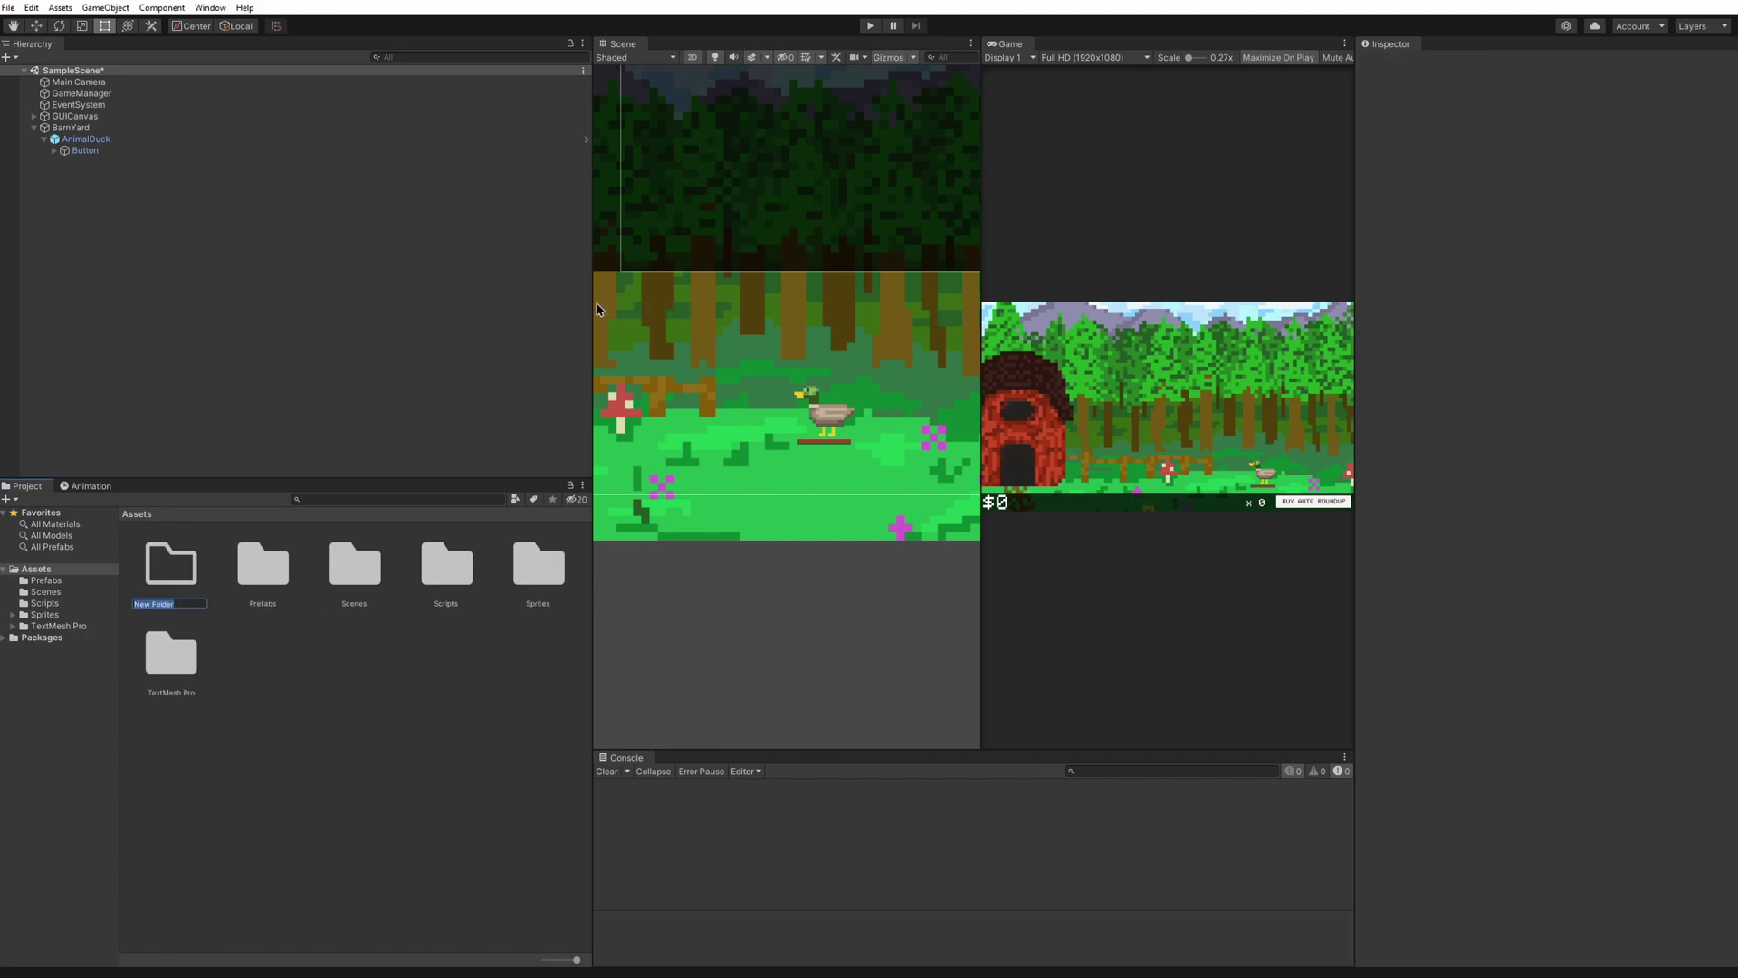
pyautogui.write('Animations')
pyautogui.press('Return')
# Create an animation clip for AnimalDuck and save it as roundUpDuck.anim in the Animations folder.
pyautogui.click(88, 486)
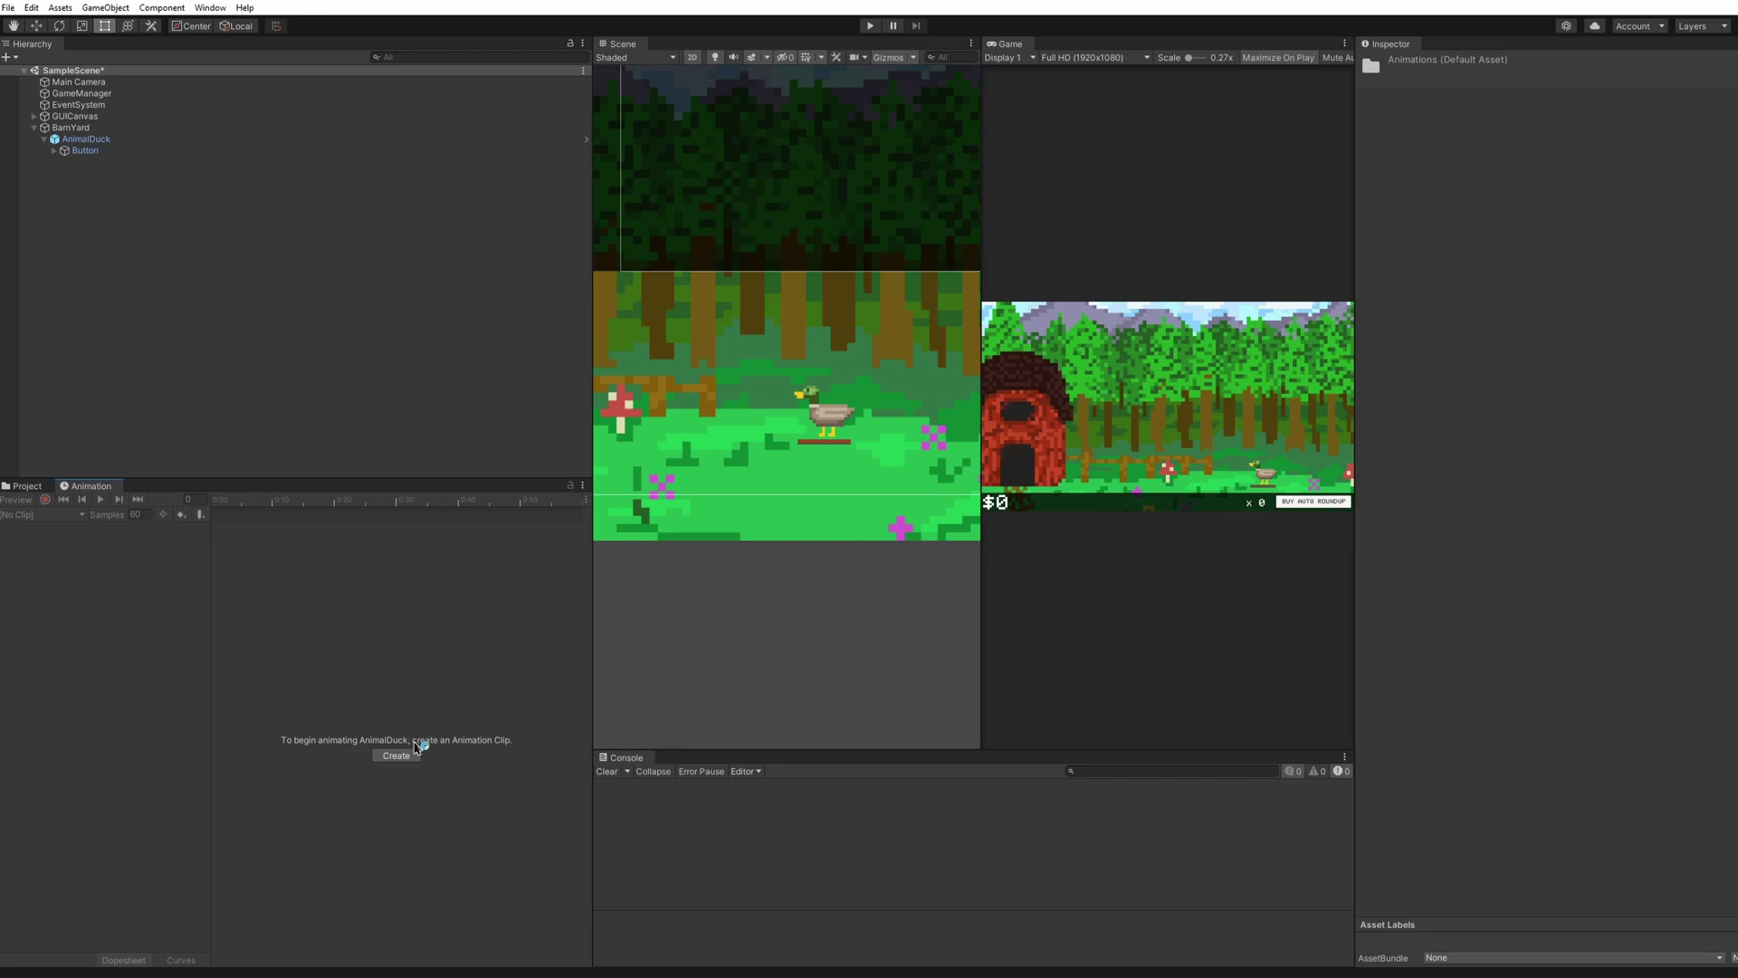
pyautogui.click(397, 756)
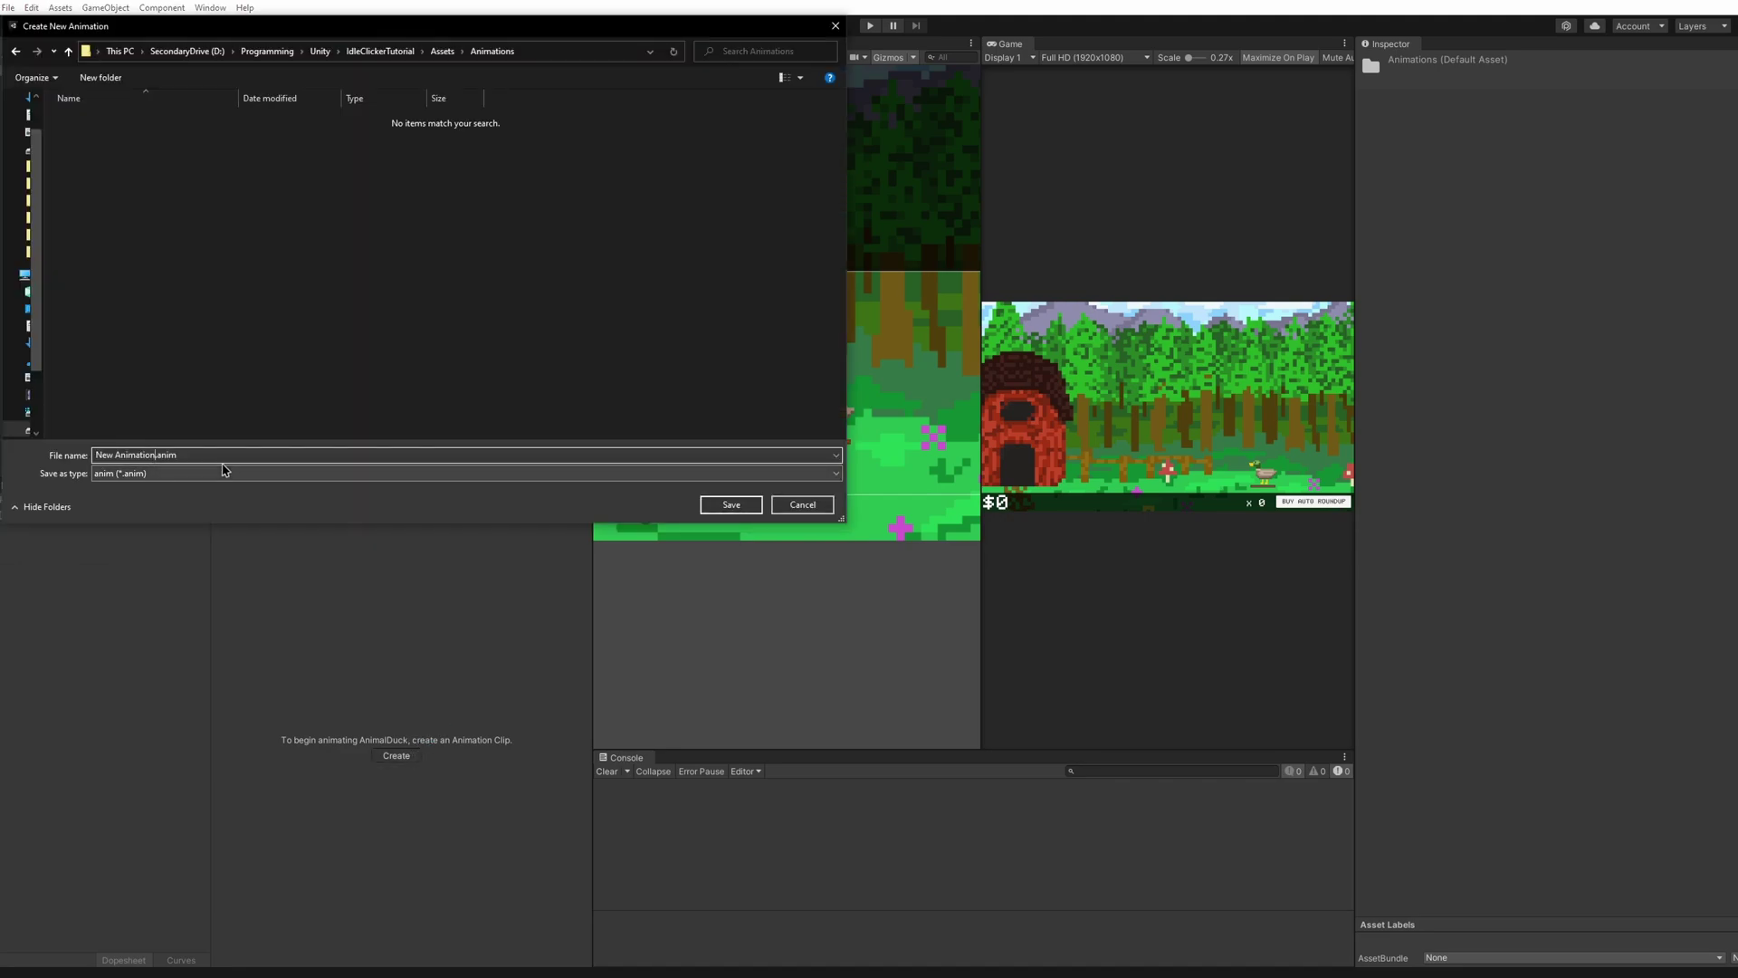
pyautogui.write('roundUpDuck')
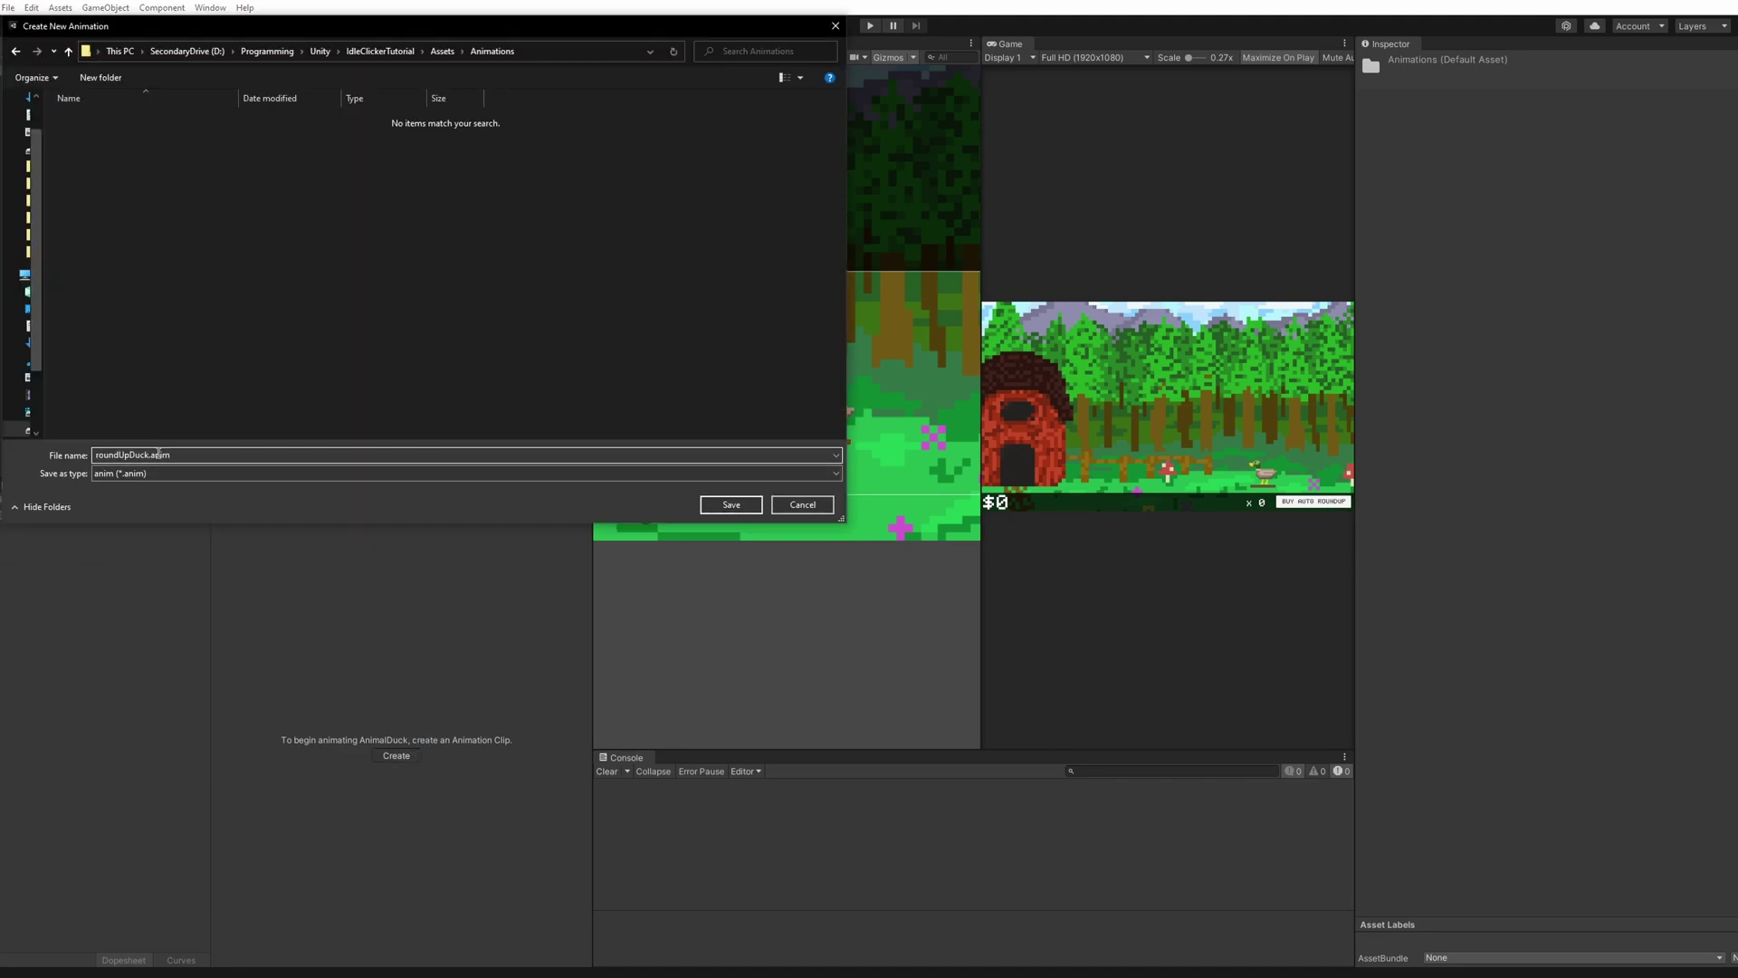
pyautogui.click(730, 505)
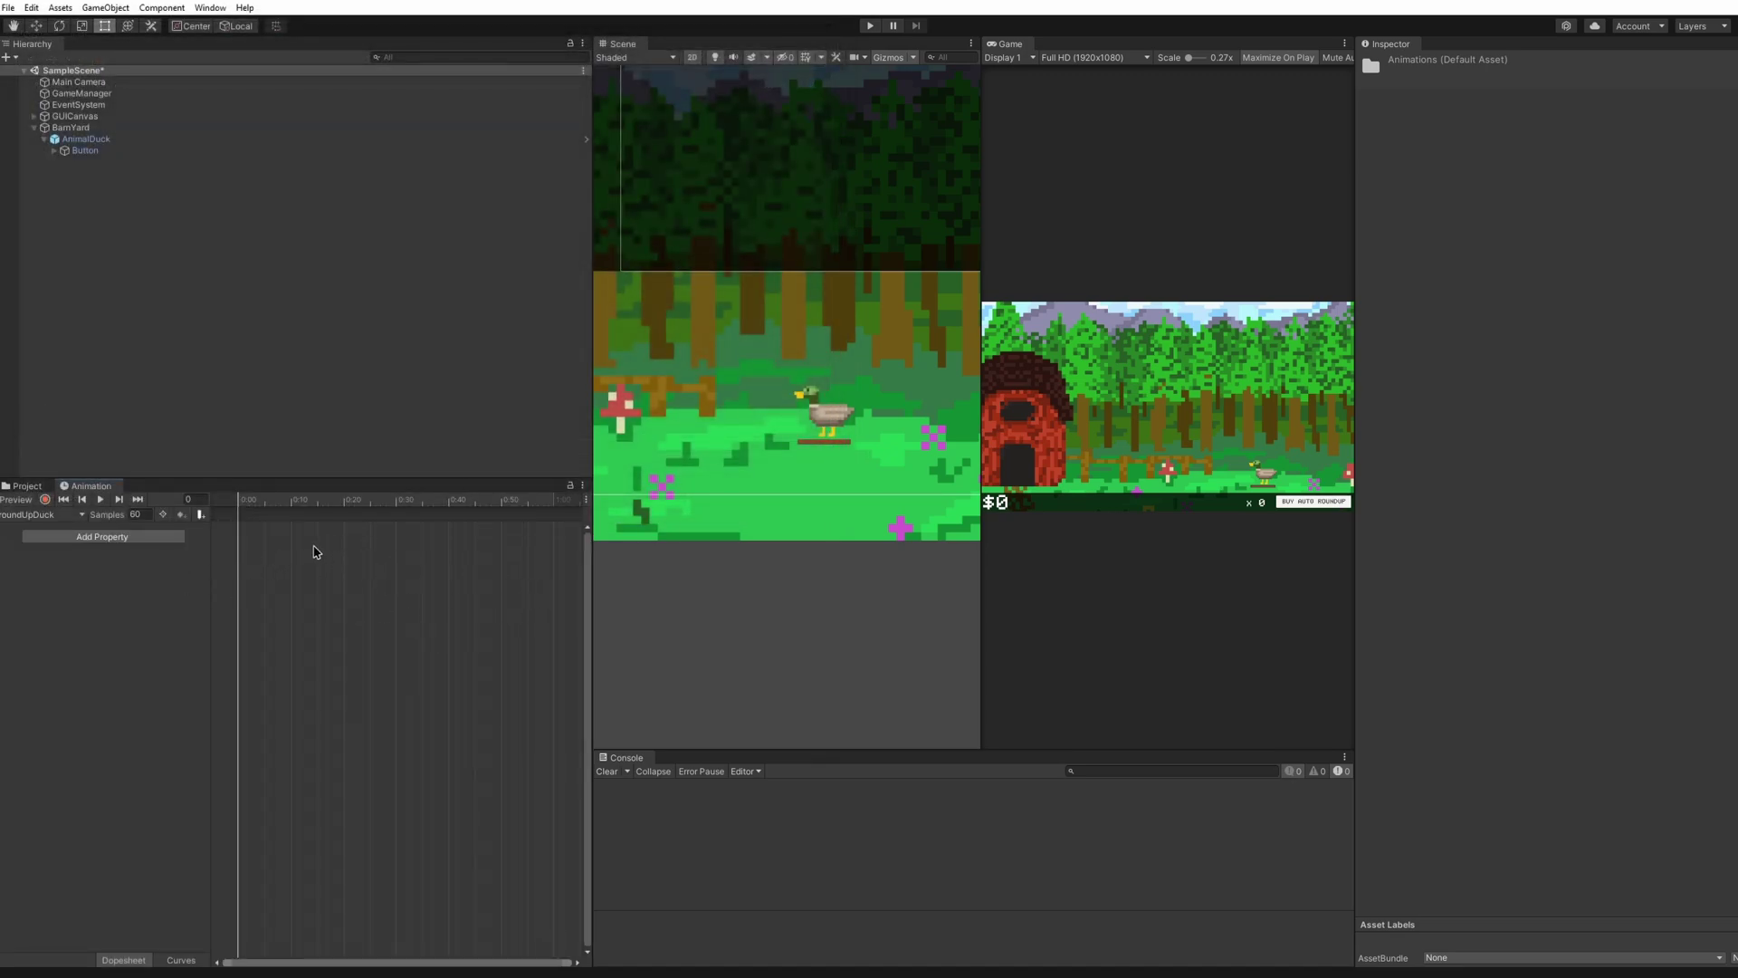
# Add AnimalDuck's Transform Scale property to the roundUpDuck clip and turn on keyframe recording.
pyautogui.click(148, 537)
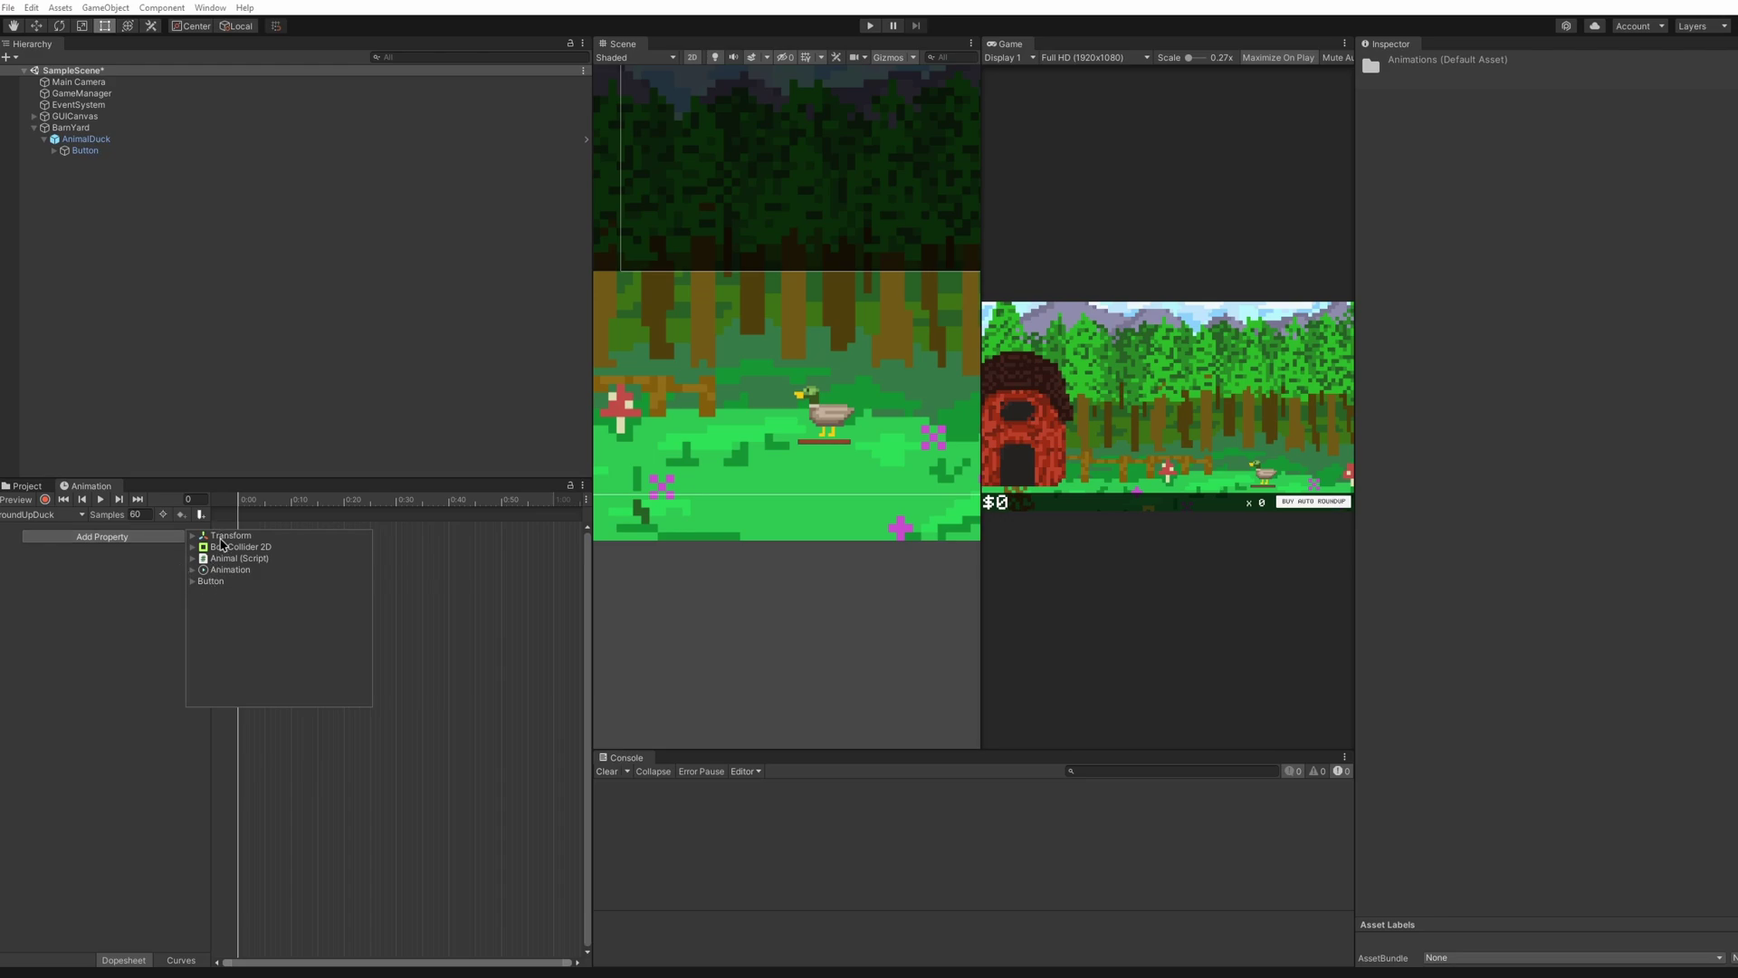
pyautogui.click(226, 536)
pyautogui.click(193, 536)
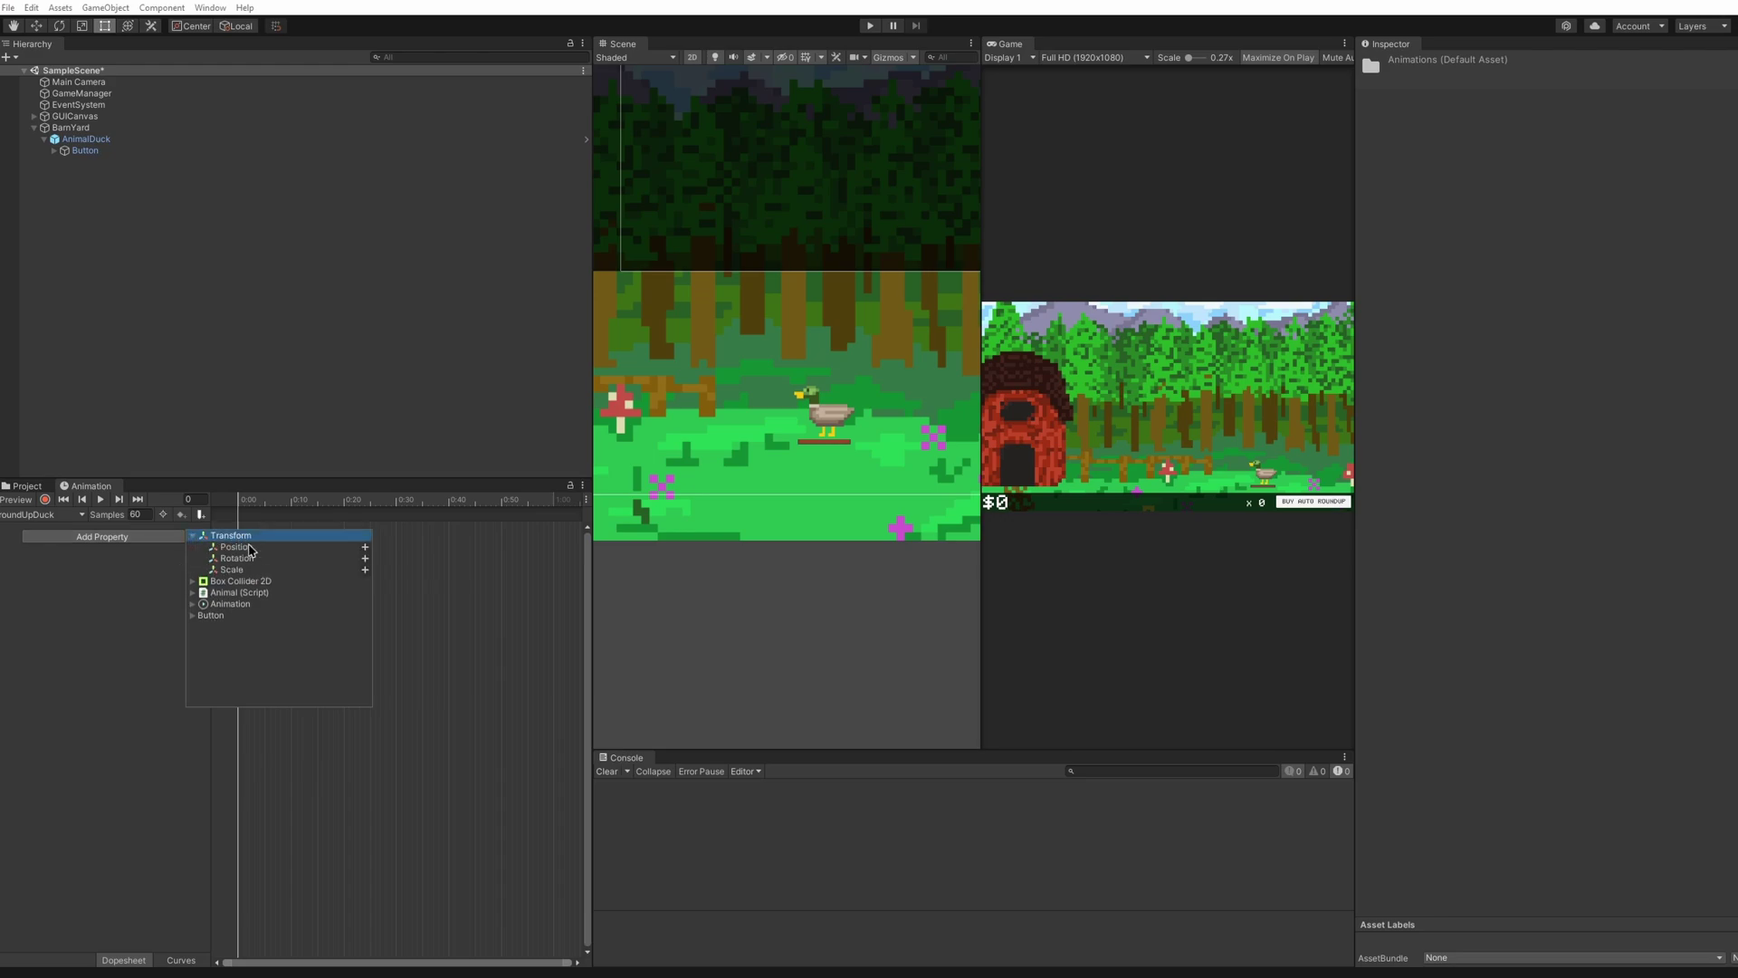
pyautogui.click(365, 569)
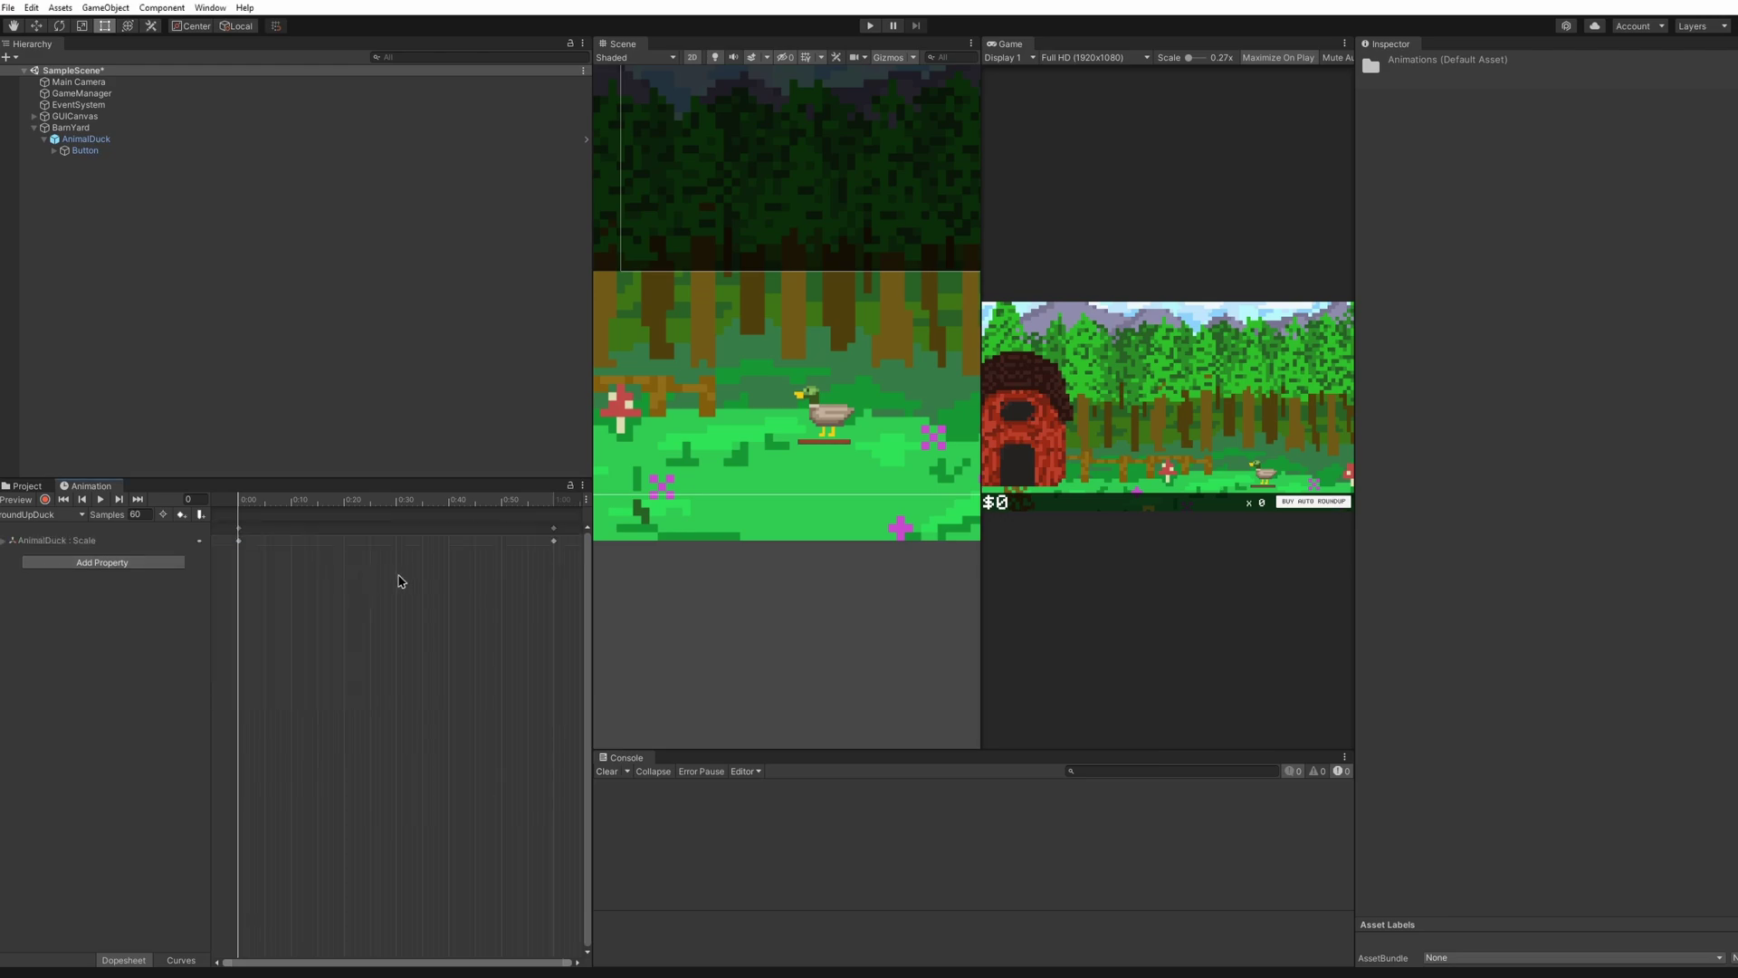
pyautogui.click(45, 500)
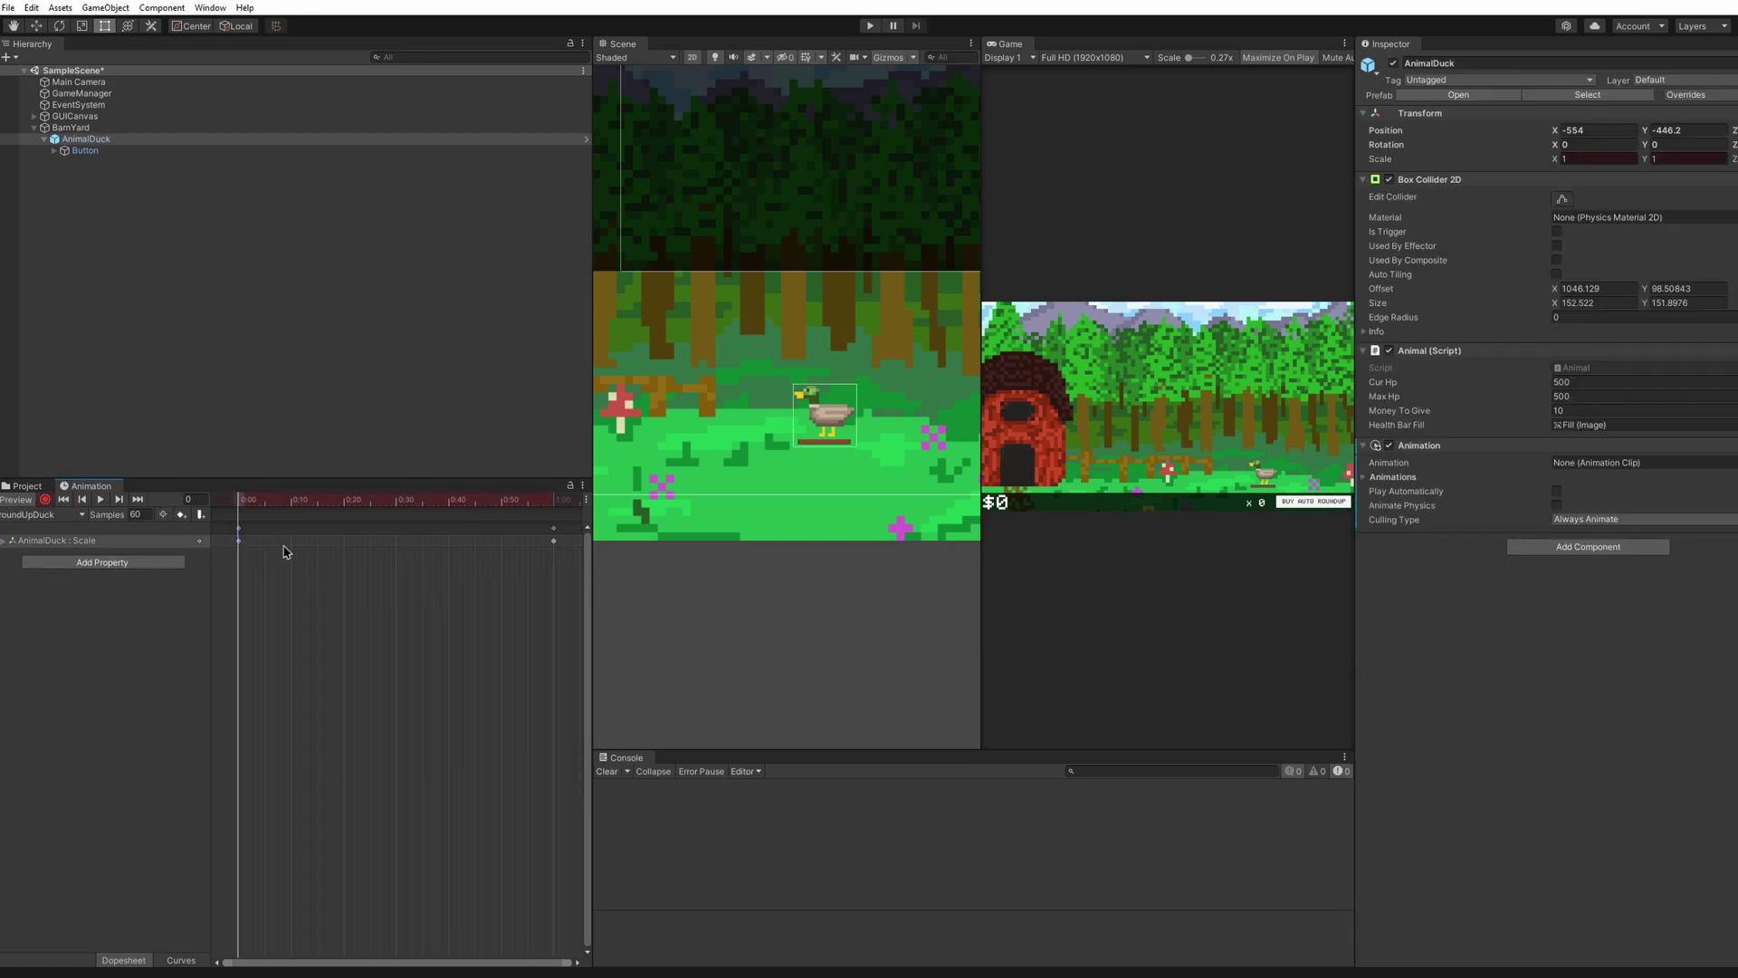
# Place a copy of AnimalDuck's first Scale keyframe at 0:10 and preview the clip's playback.
pyautogui.moveTo(239, 540); pyautogui.dragTo(291, 541)
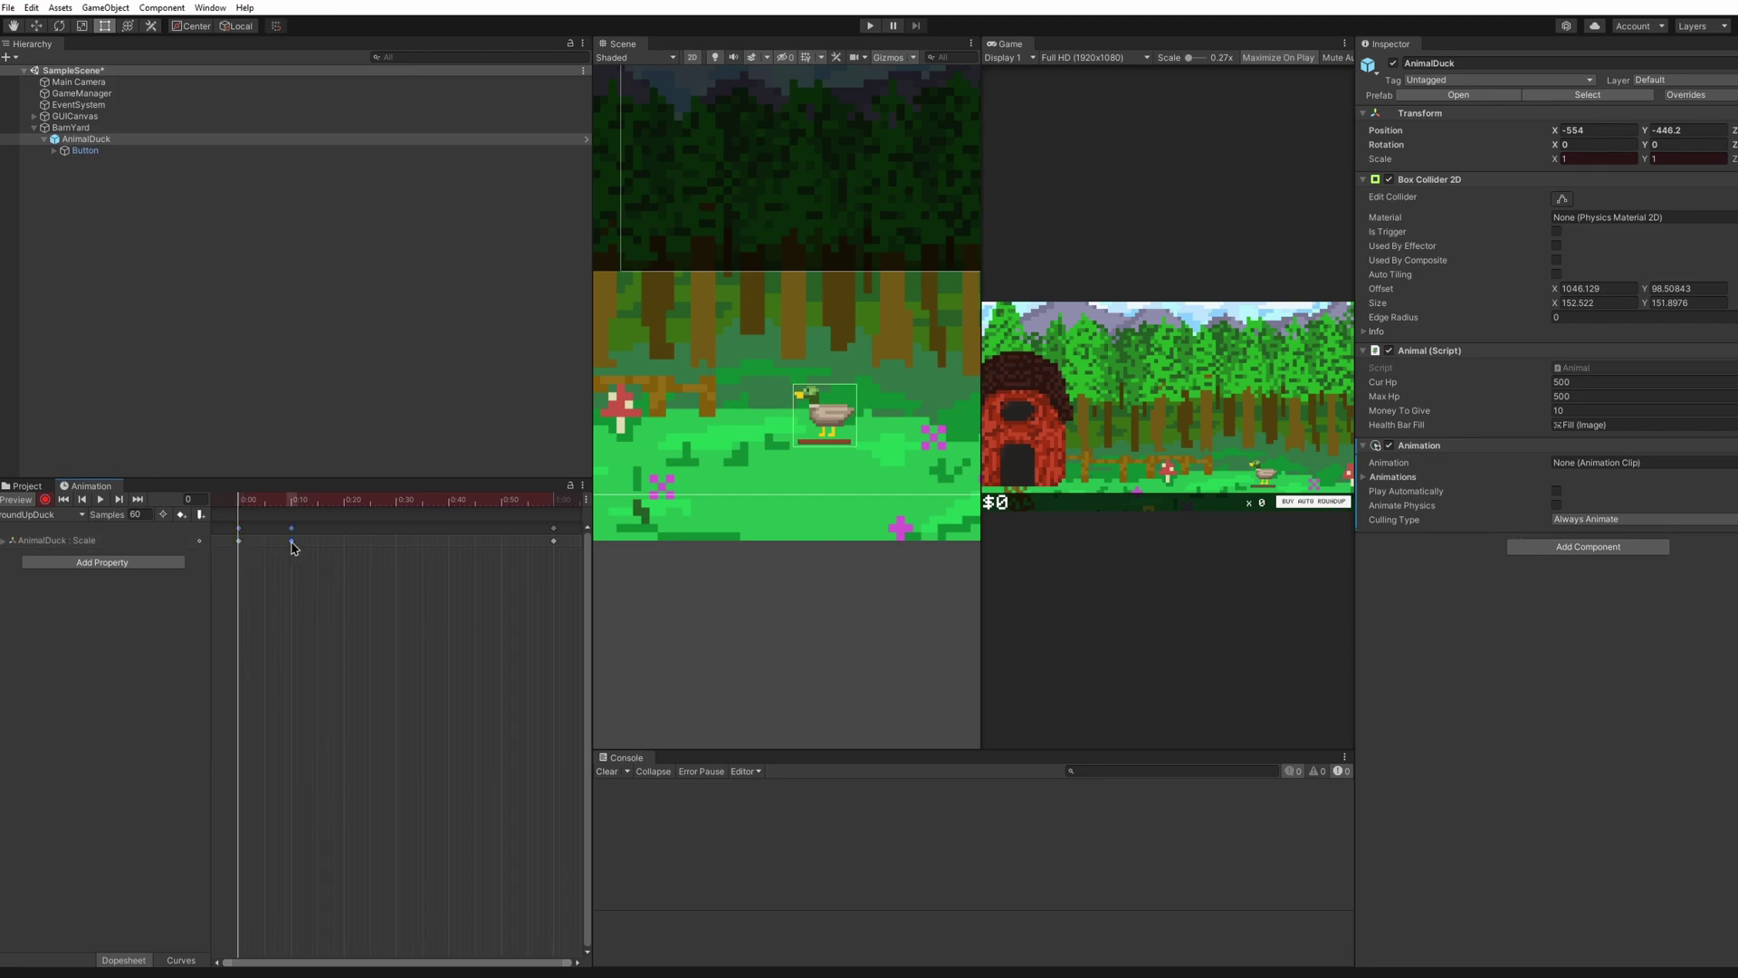
pyautogui.press('space')
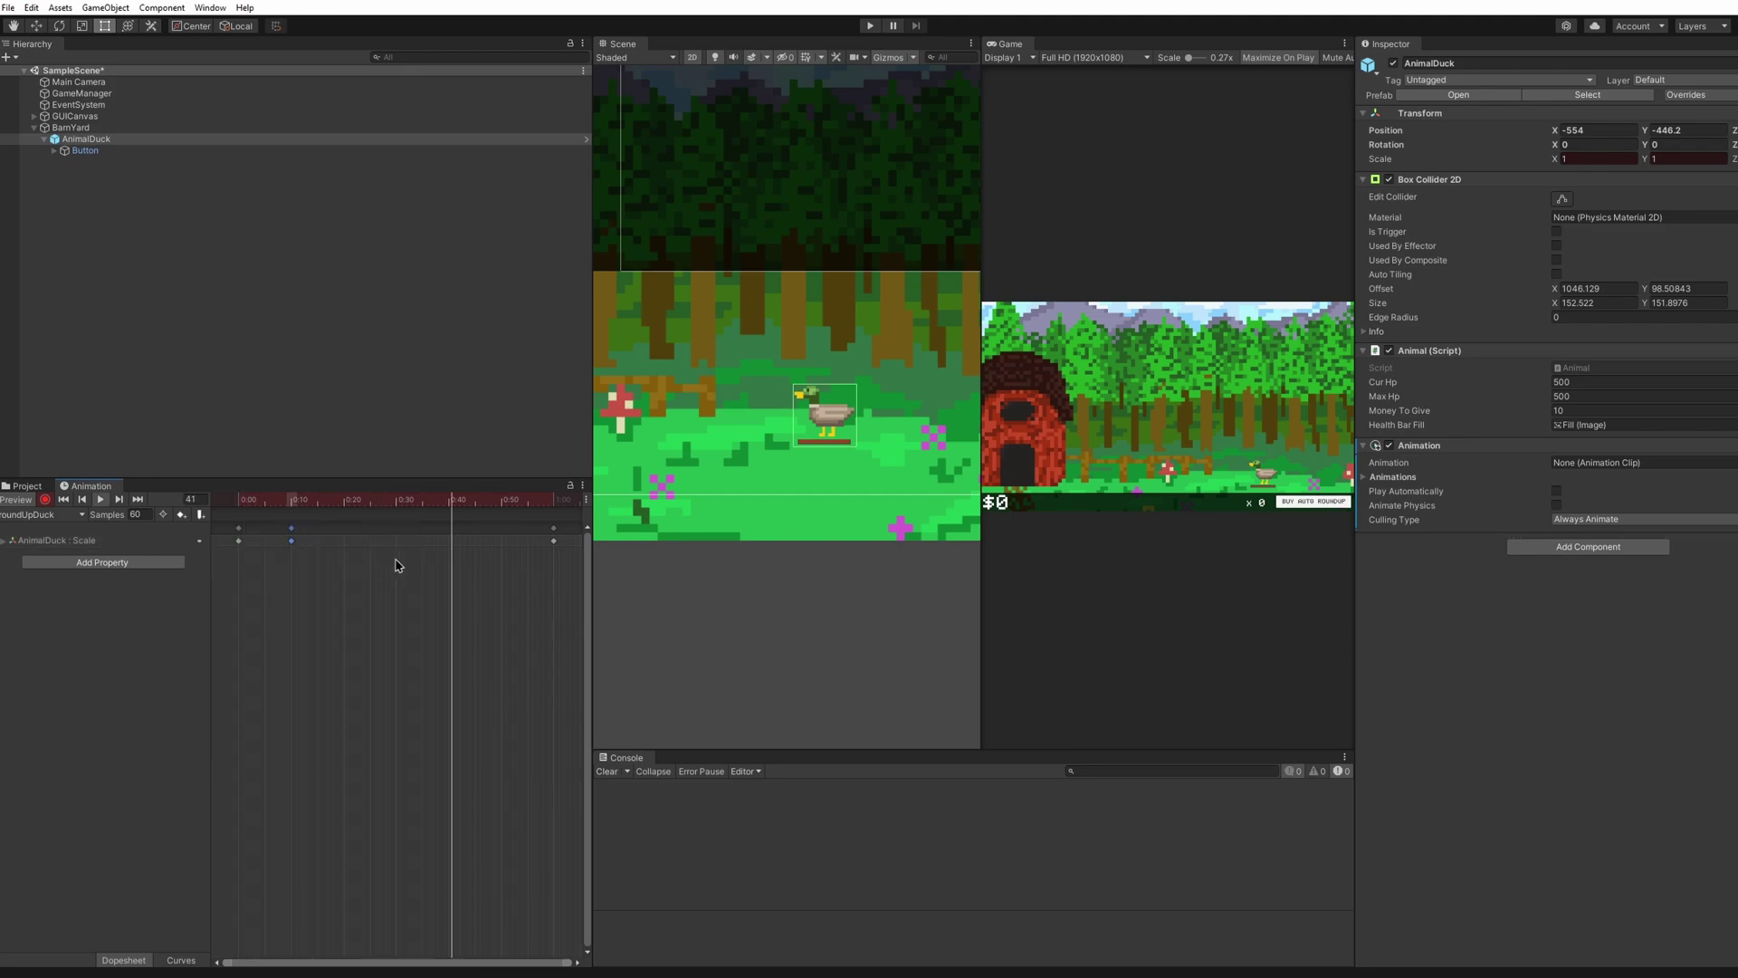
pyautogui.press('space')
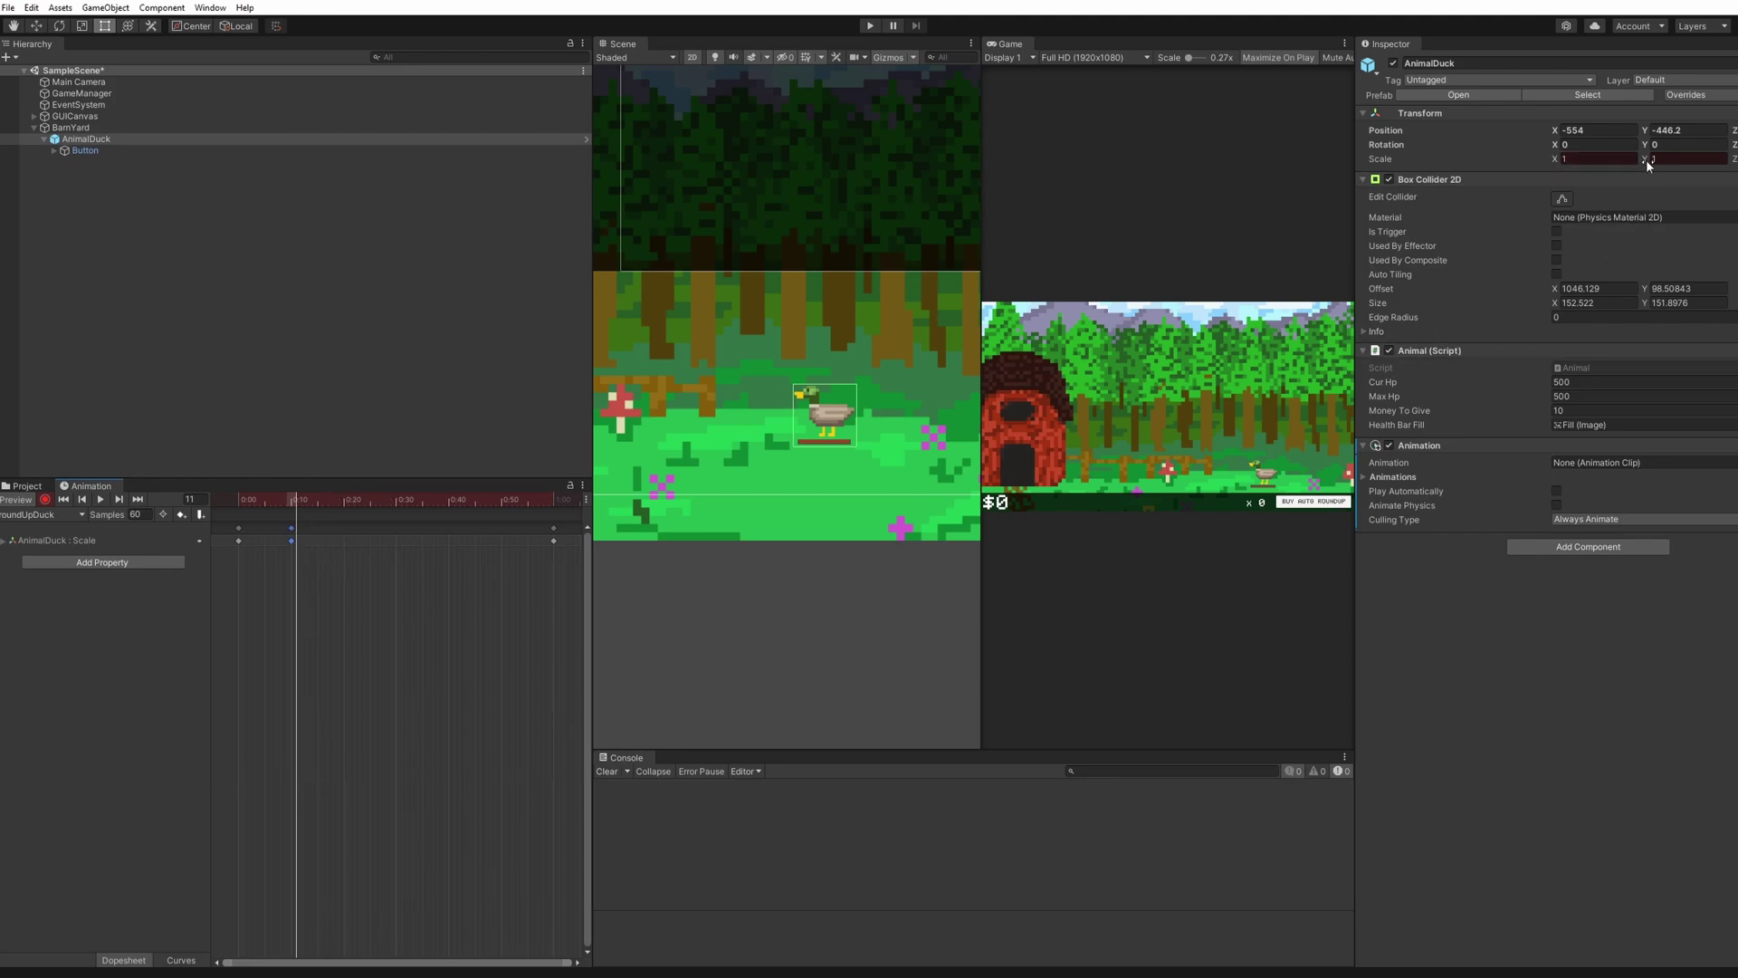
# Set AnimalDuck's Scale X and Y to 1.5 at frame 11 and scrub the timeline to check the motion.
pyautogui.click(1555, 160)
pyautogui.write('1.5')
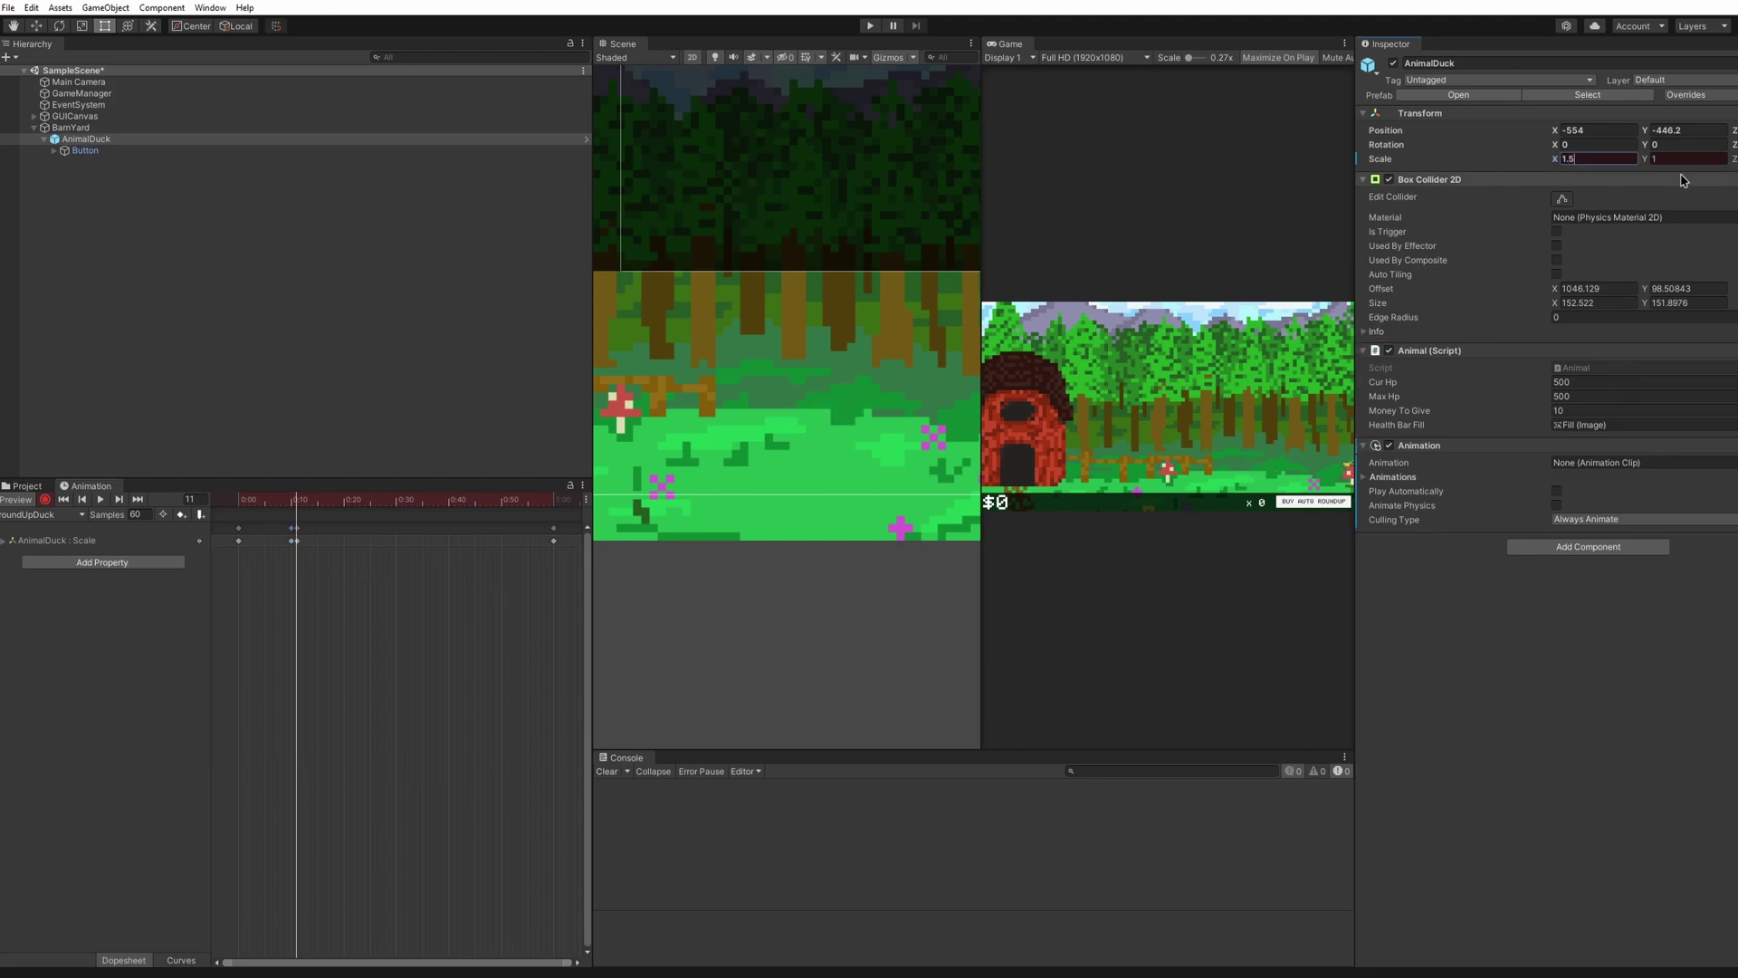
pyautogui.click(1689, 157)
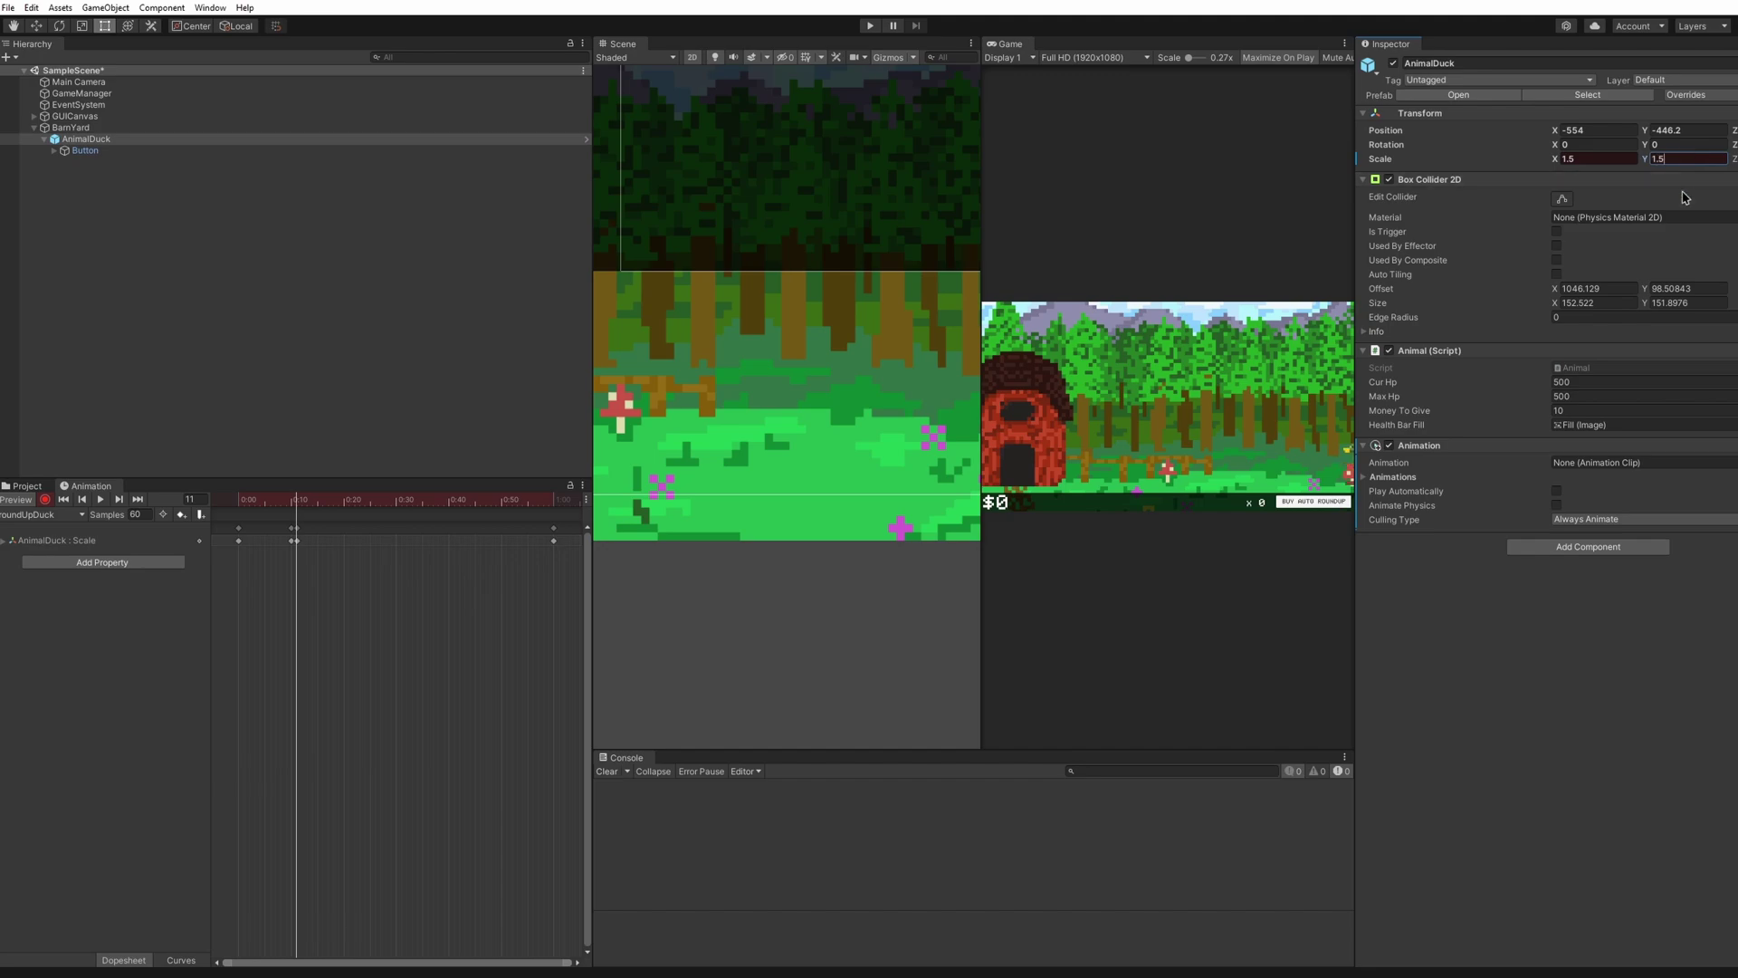
pyautogui.click(276, 501)
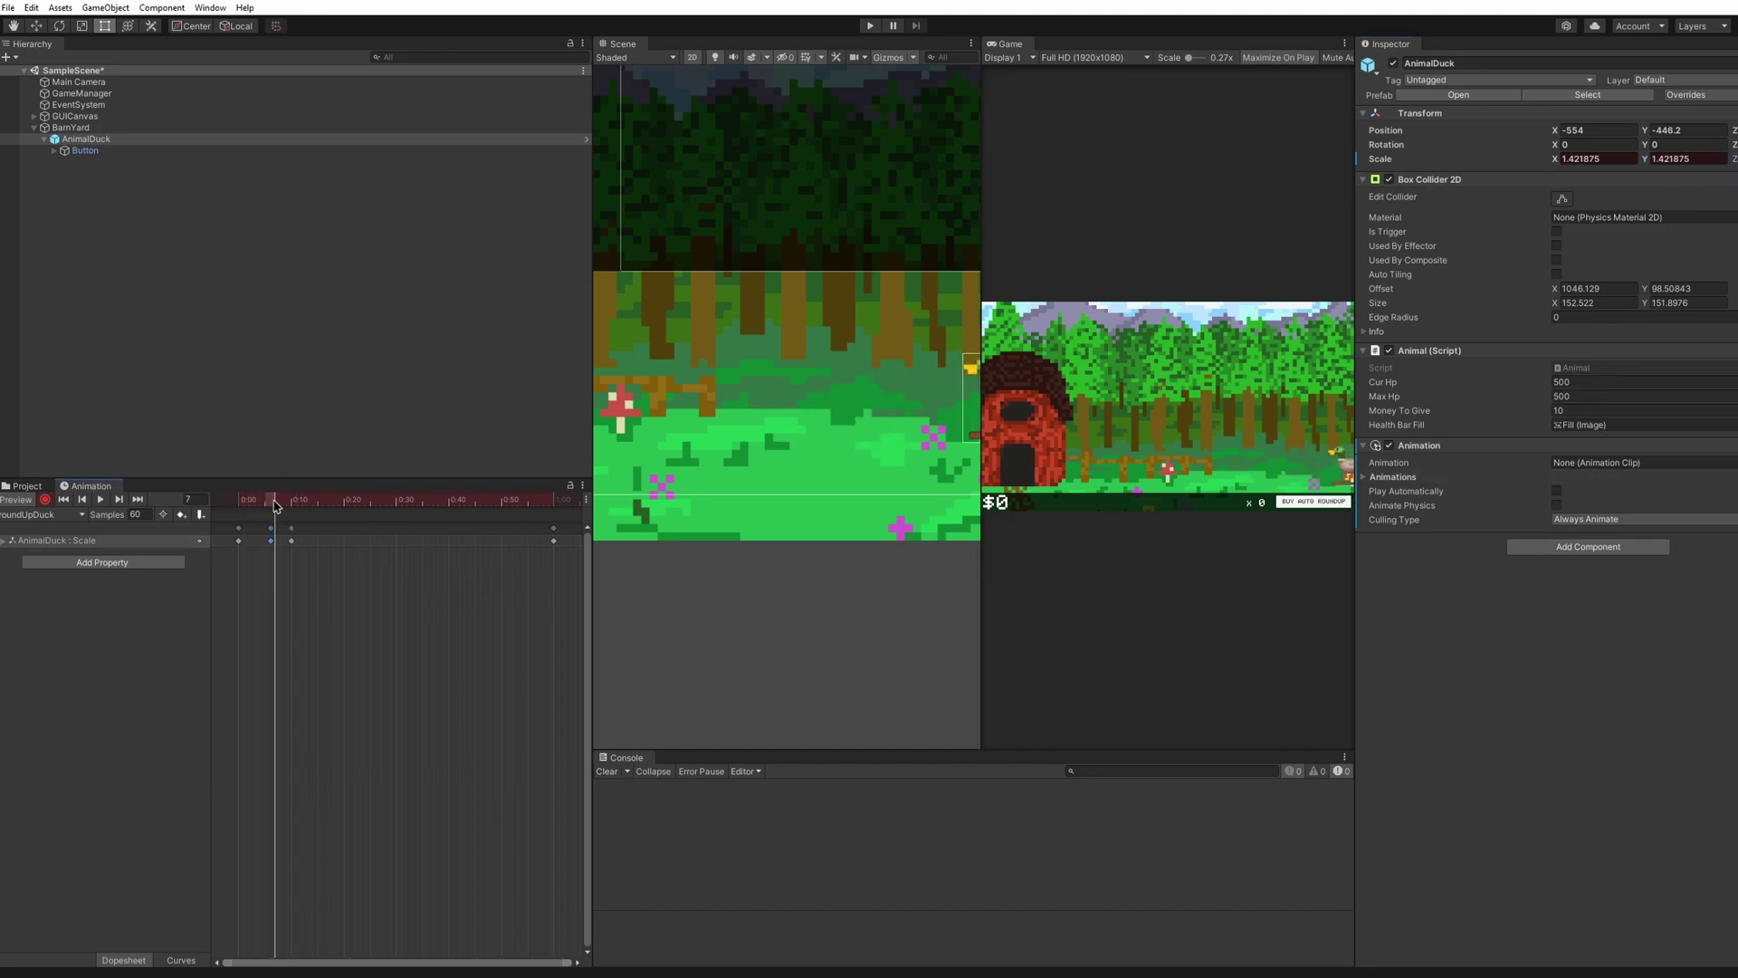
pyautogui.moveTo(276, 503)
pyautogui.mouseDown()
pyautogui.moveTo(232, 501)
pyautogui.moveTo(303, 498)
pyautogui.moveTo(275, 501)
pyautogui.moveTo(294, 508)
pyautogui.mouseUp()
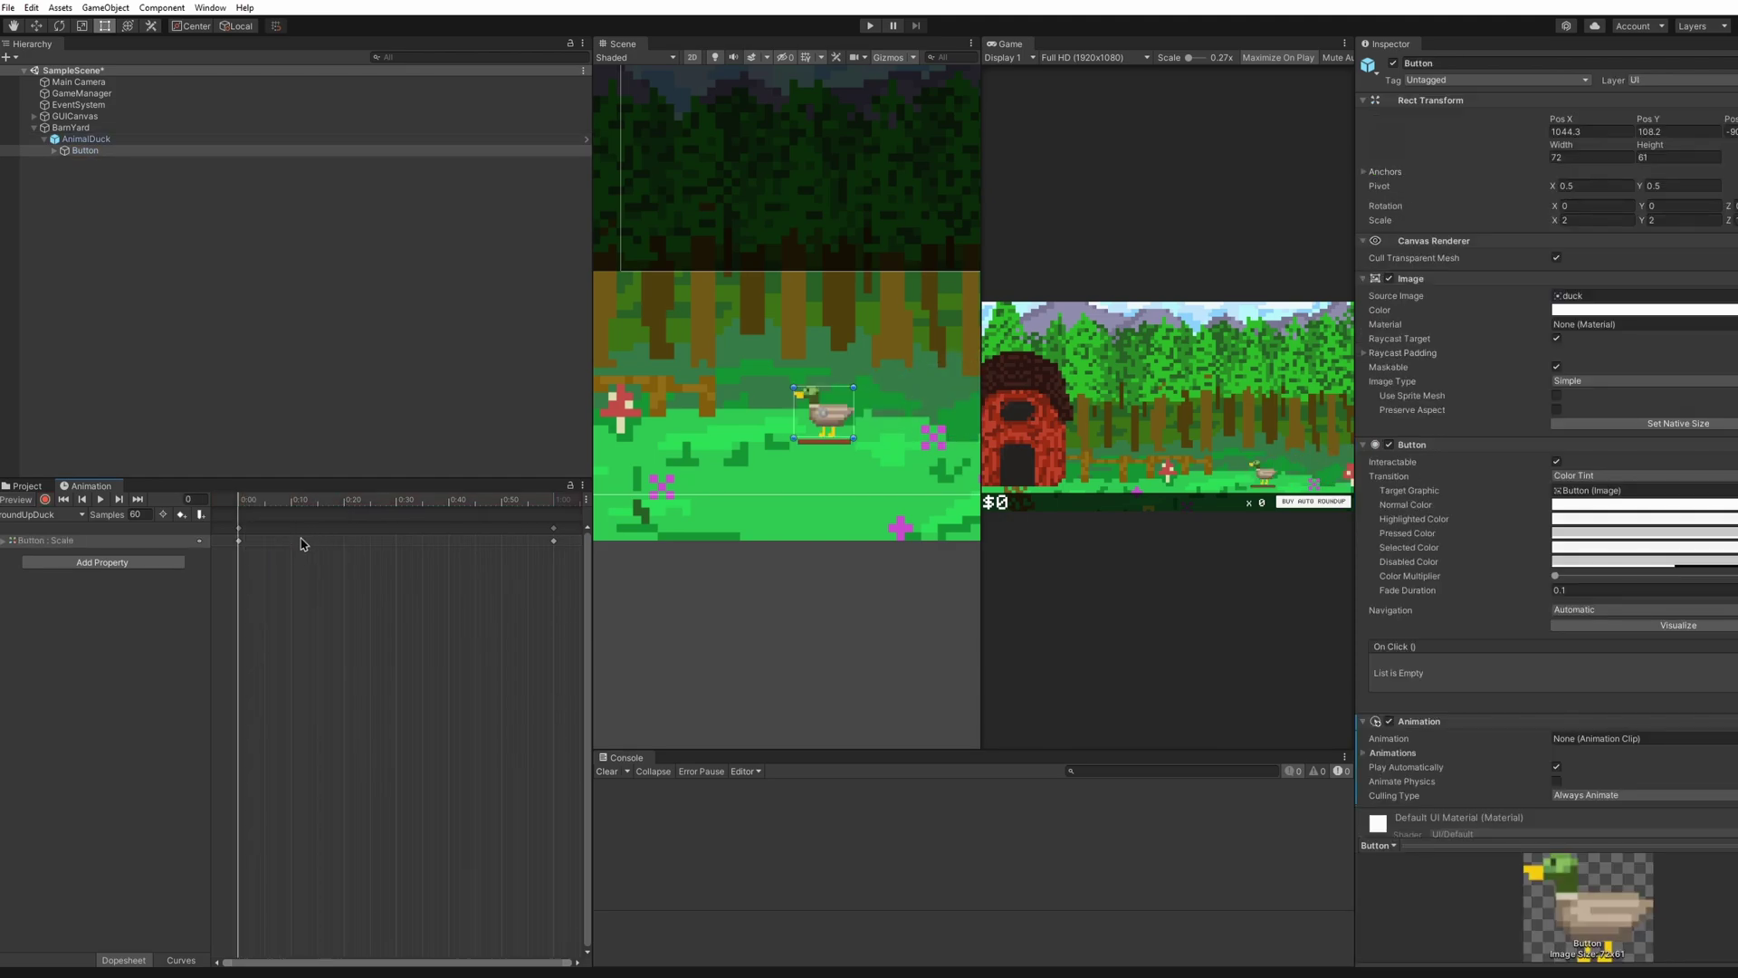
# Add a Scale keyframe for the duck's Button at 0:10, and set its Scale X and Y to 1.5 at frame 21.
pyautogui.click(293, 544)
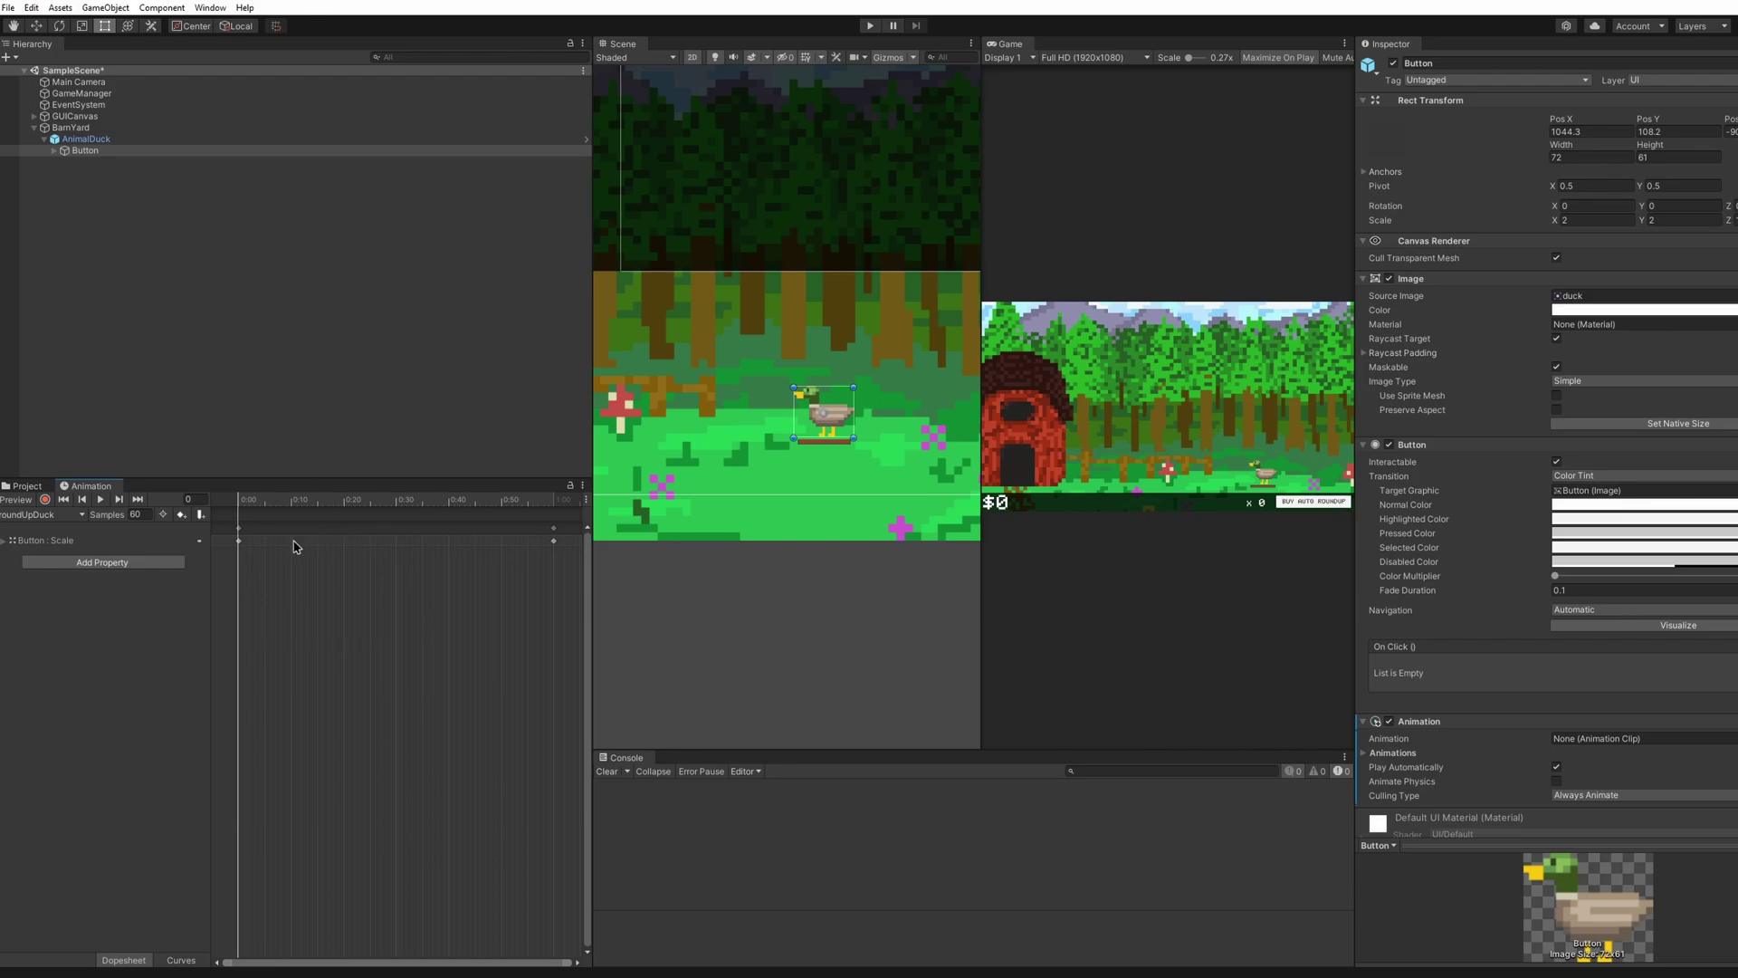
pyautogui.moveTo(291, 499); pyautogui.dragTo(348, 500)
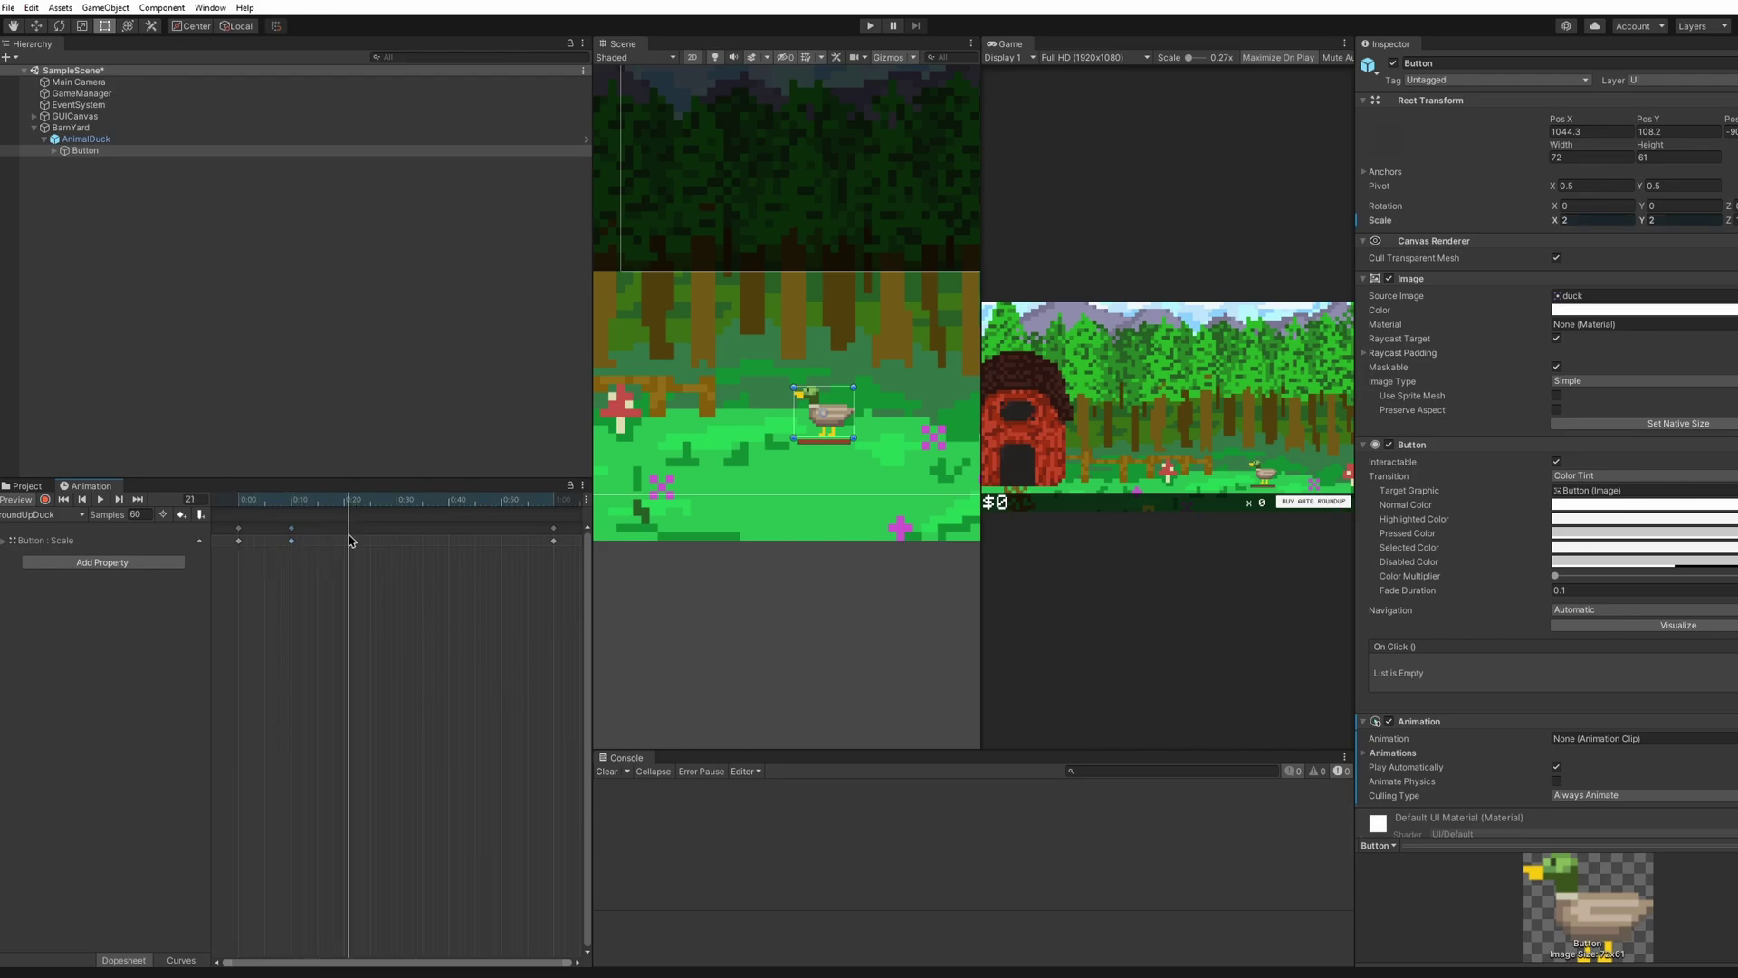
pyautogui.click(1594, 220)
pyautogui.write('1.5')
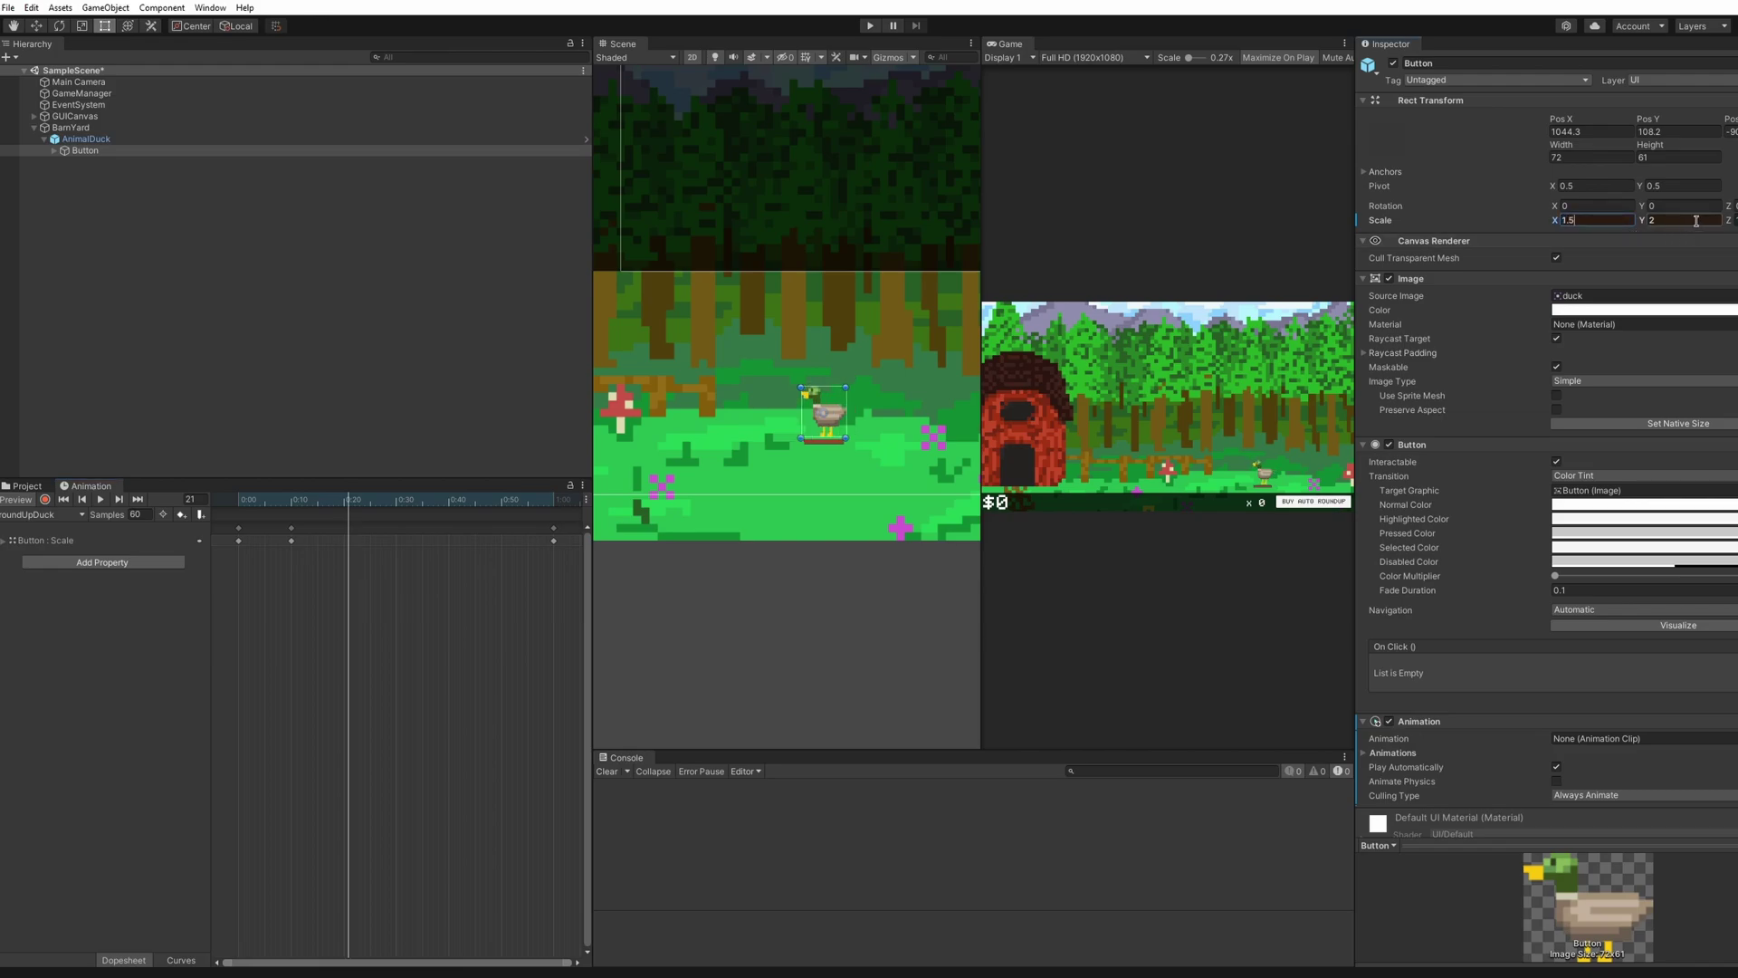
pyautogui.click(1695, 220)
pyautogui.write('1.5')
pyautogui.click(445, 564)
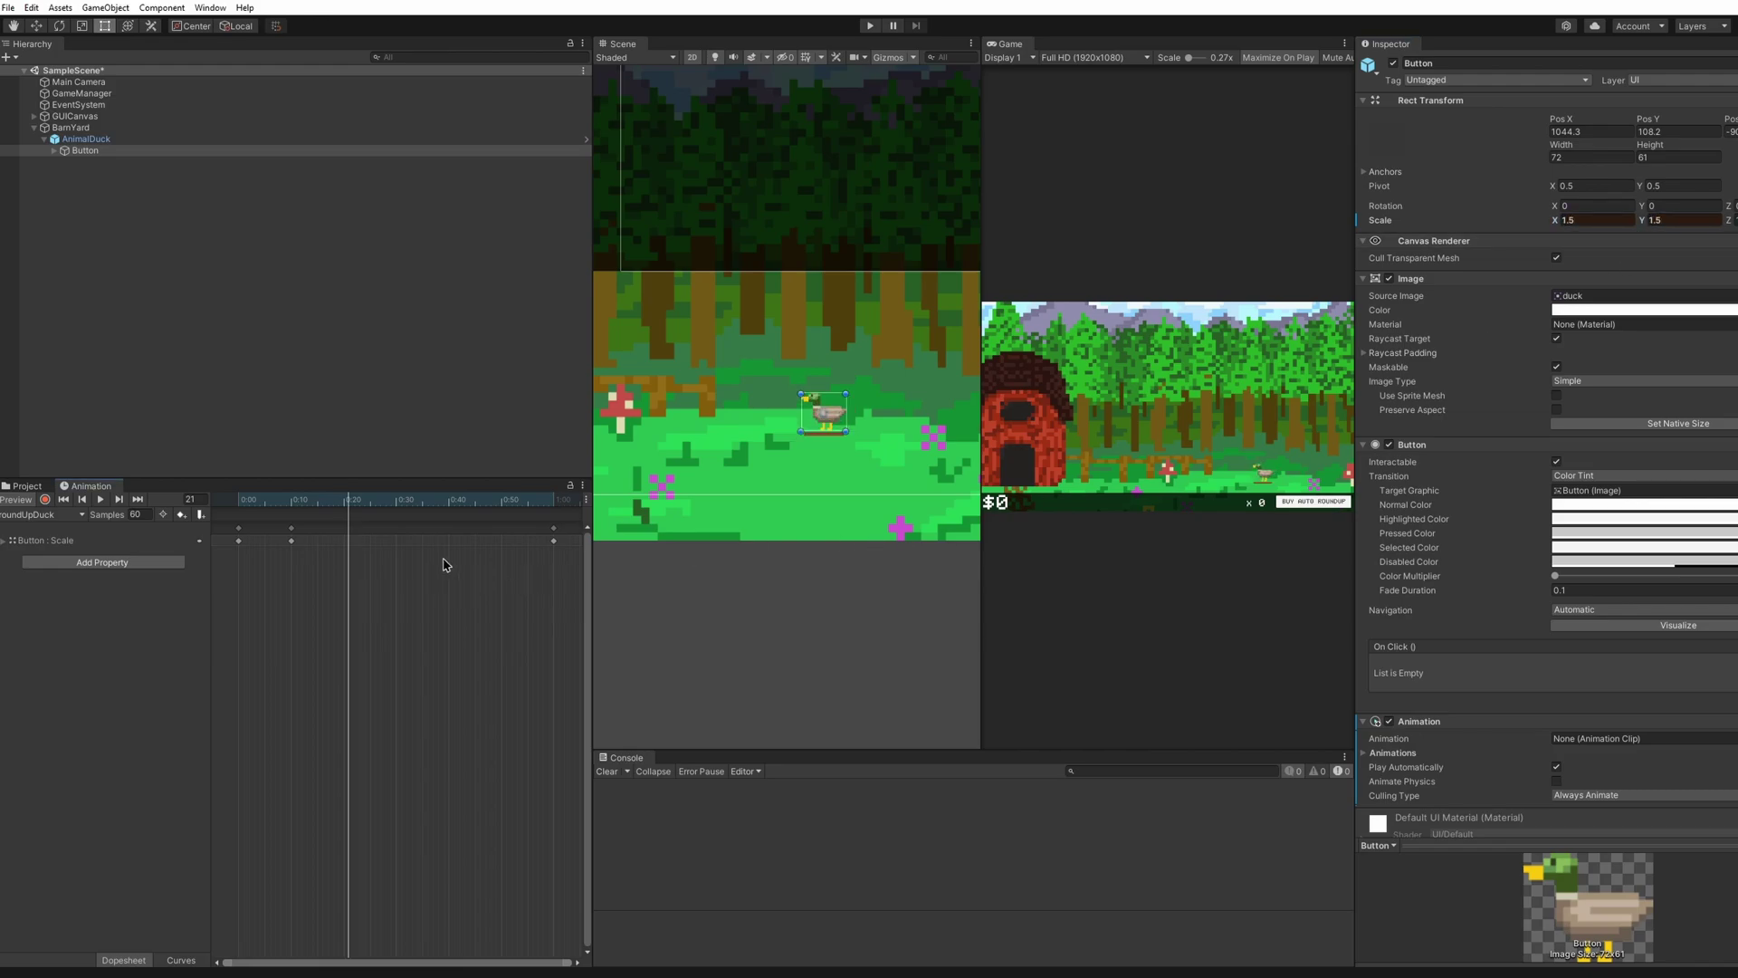
# Retime the Button's Scale keyframes to 0:00, about 0:05 and about 0:12 to shorten the clip.
pyautogui.doubleClick(345, 540)
pyautogui.moveTo(333, 536); pyautogui.dragTo(283, 491)
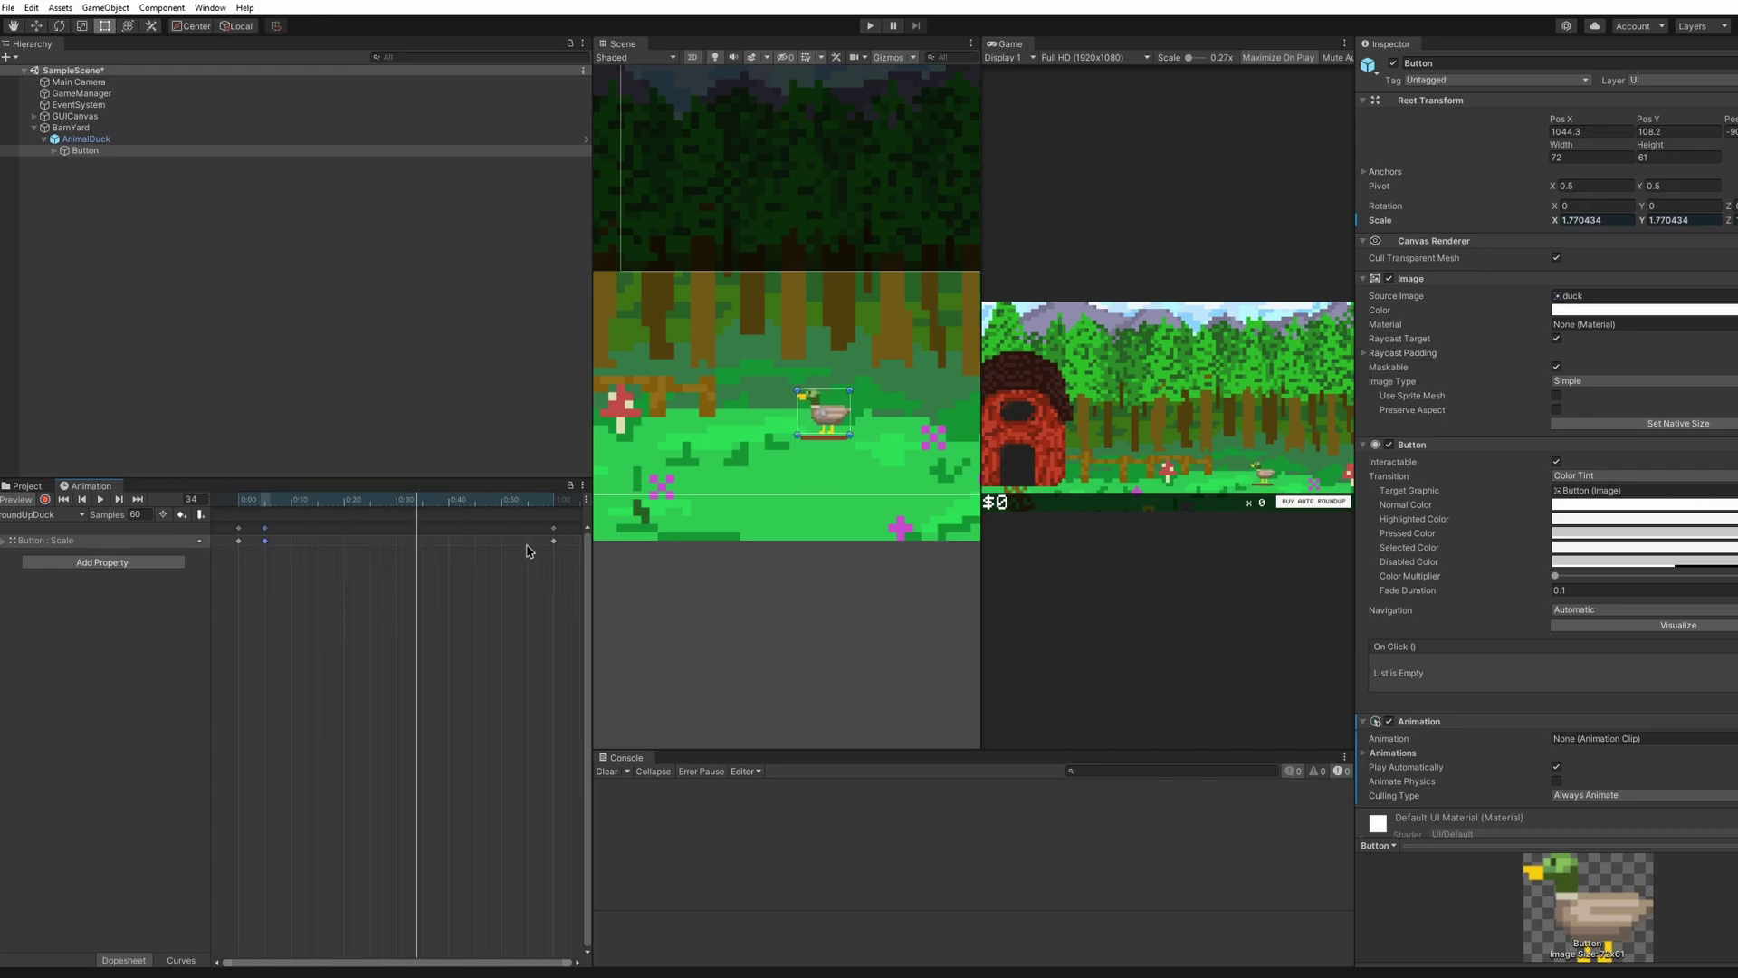
pyautogui.moveTo(523, 558); pyautogui.dragTo(364, 498)
pyautogui.click(270, 499)
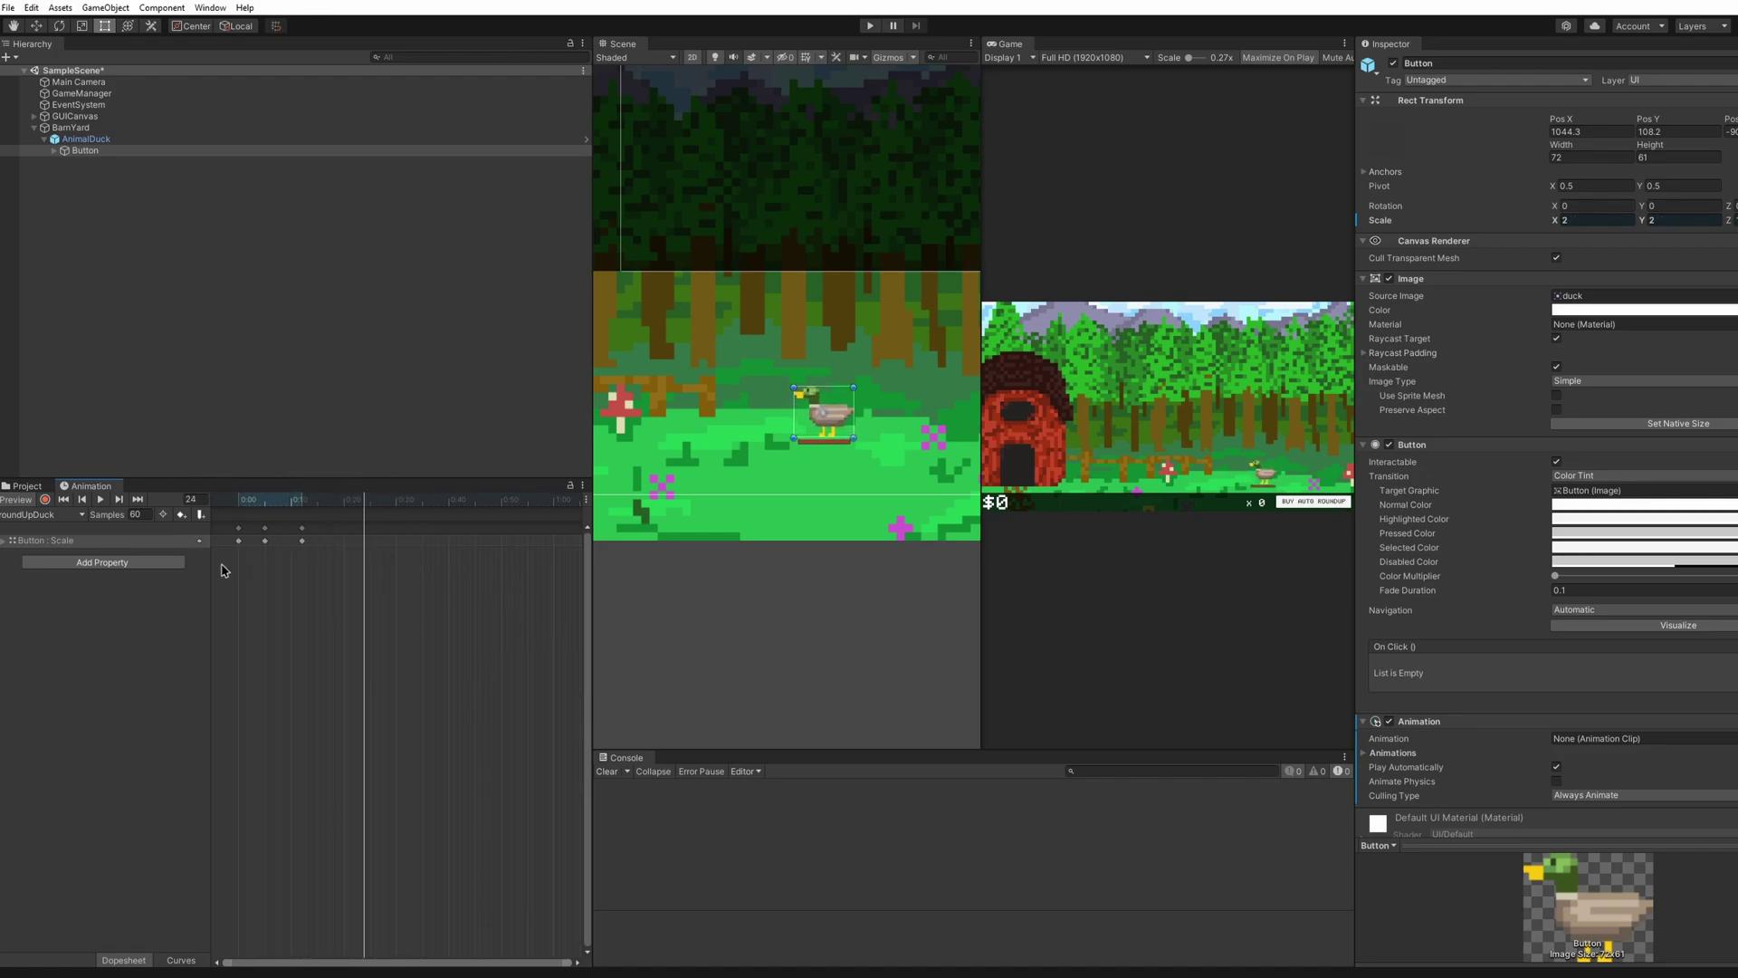
# Add an Image Color property track for the Button to the roundUpDuck clip.
pyautogui.click(149, 565)
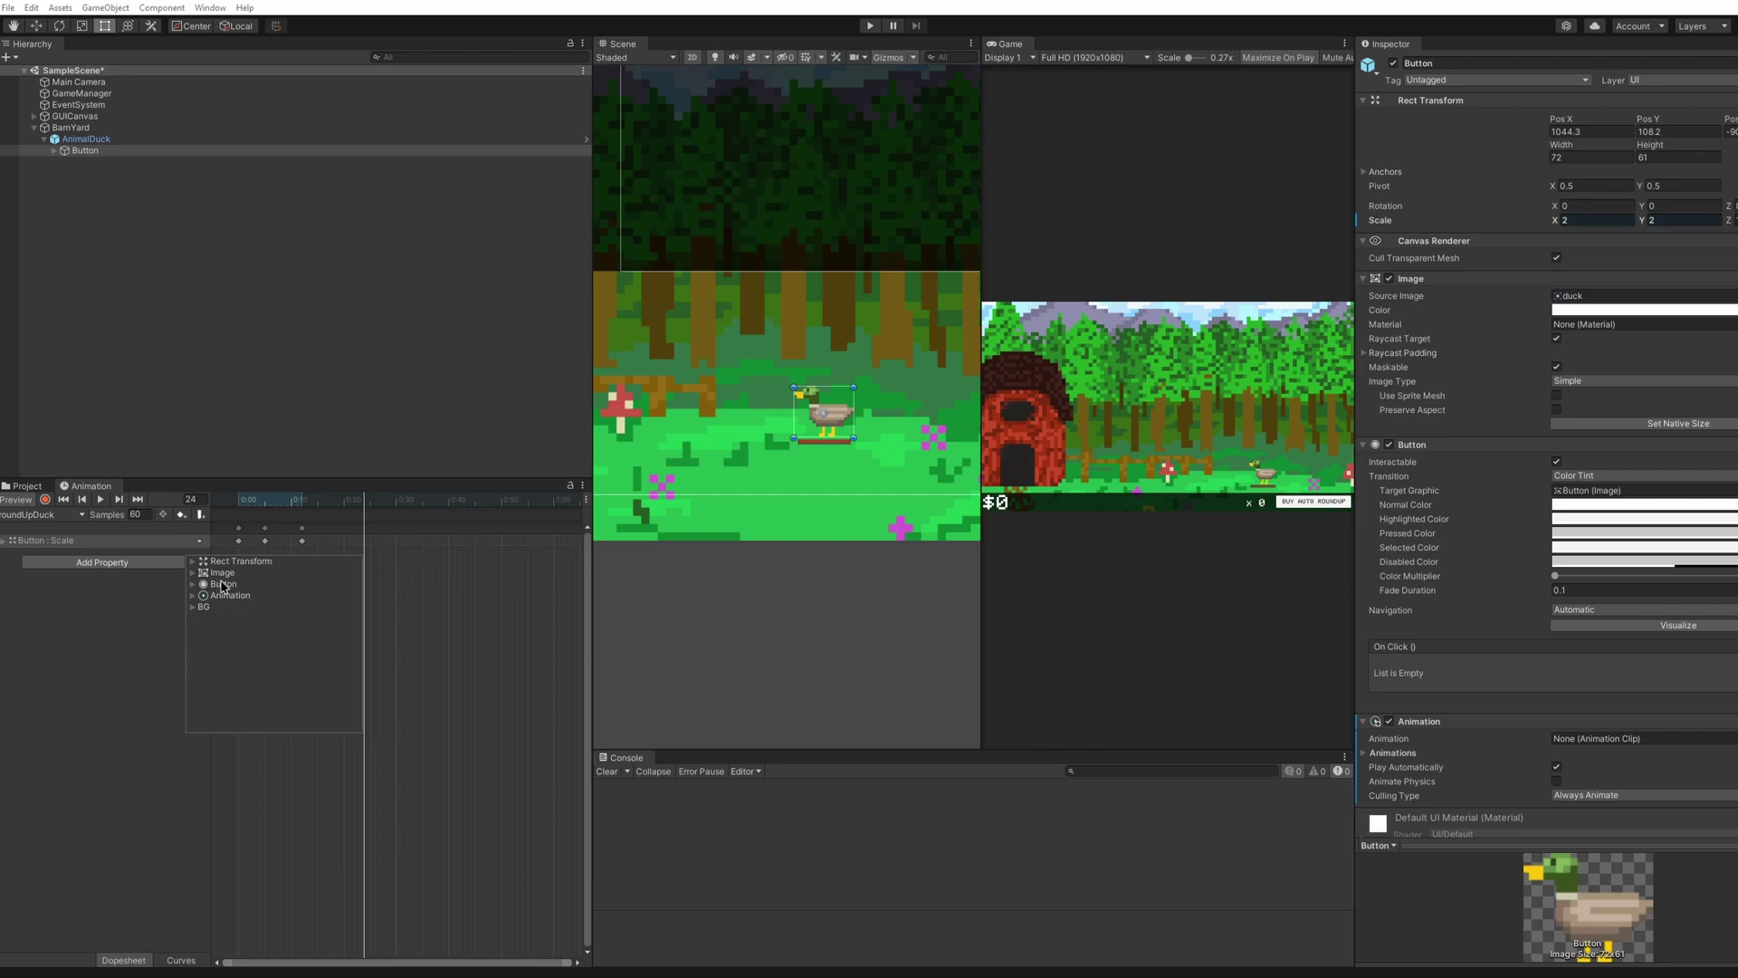
pyautogui.click(194, 573)
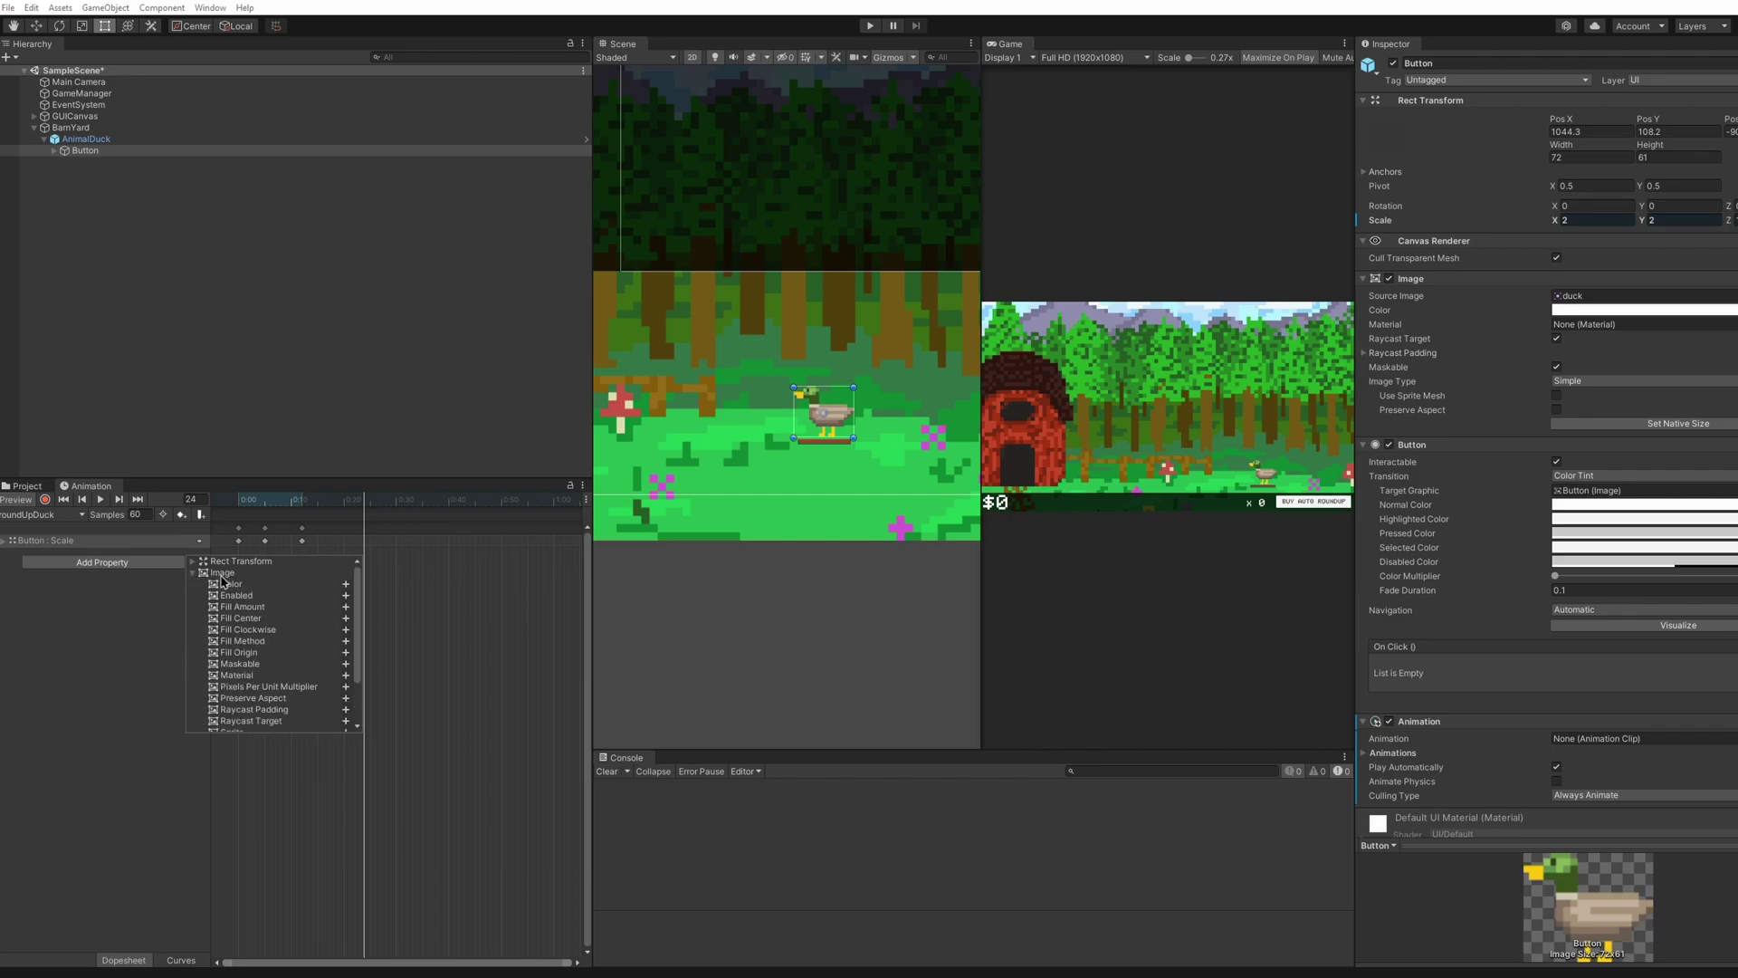
pyautogui.click(345, 584)
pyautogui.click(170, 555)
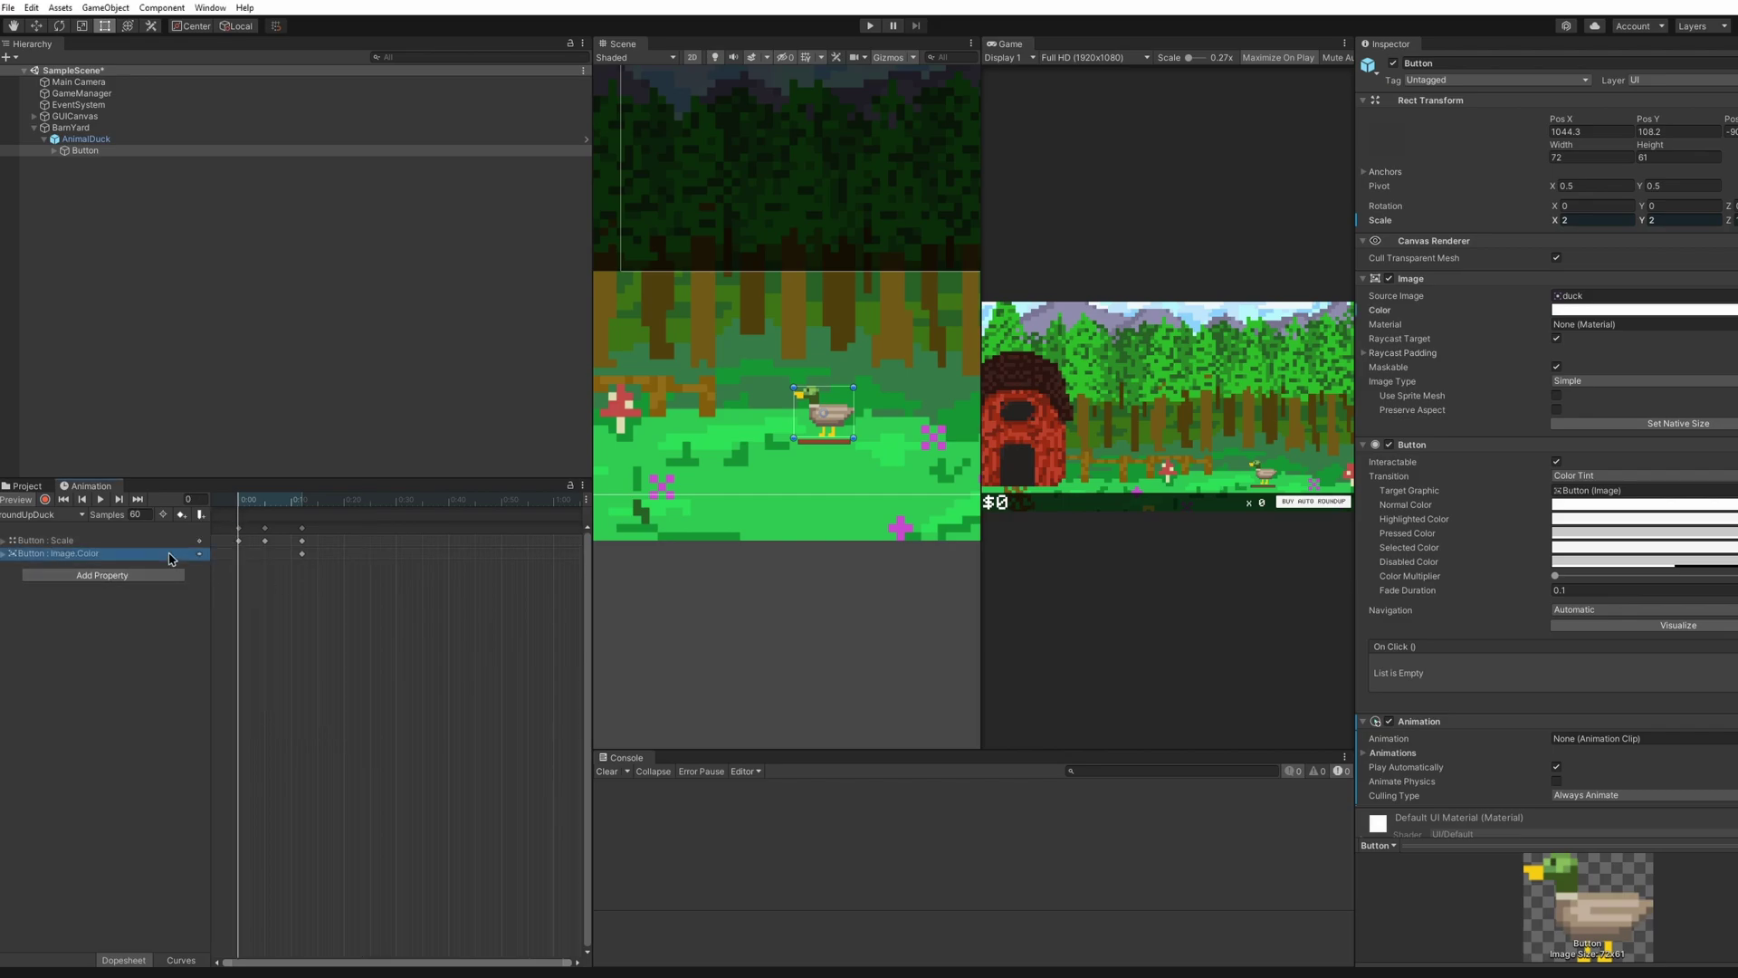
# Tint the Button's Image Color light blue at 0:00 and scrub the timeline to check the colour change.
pyautogui.click(1580, 309)
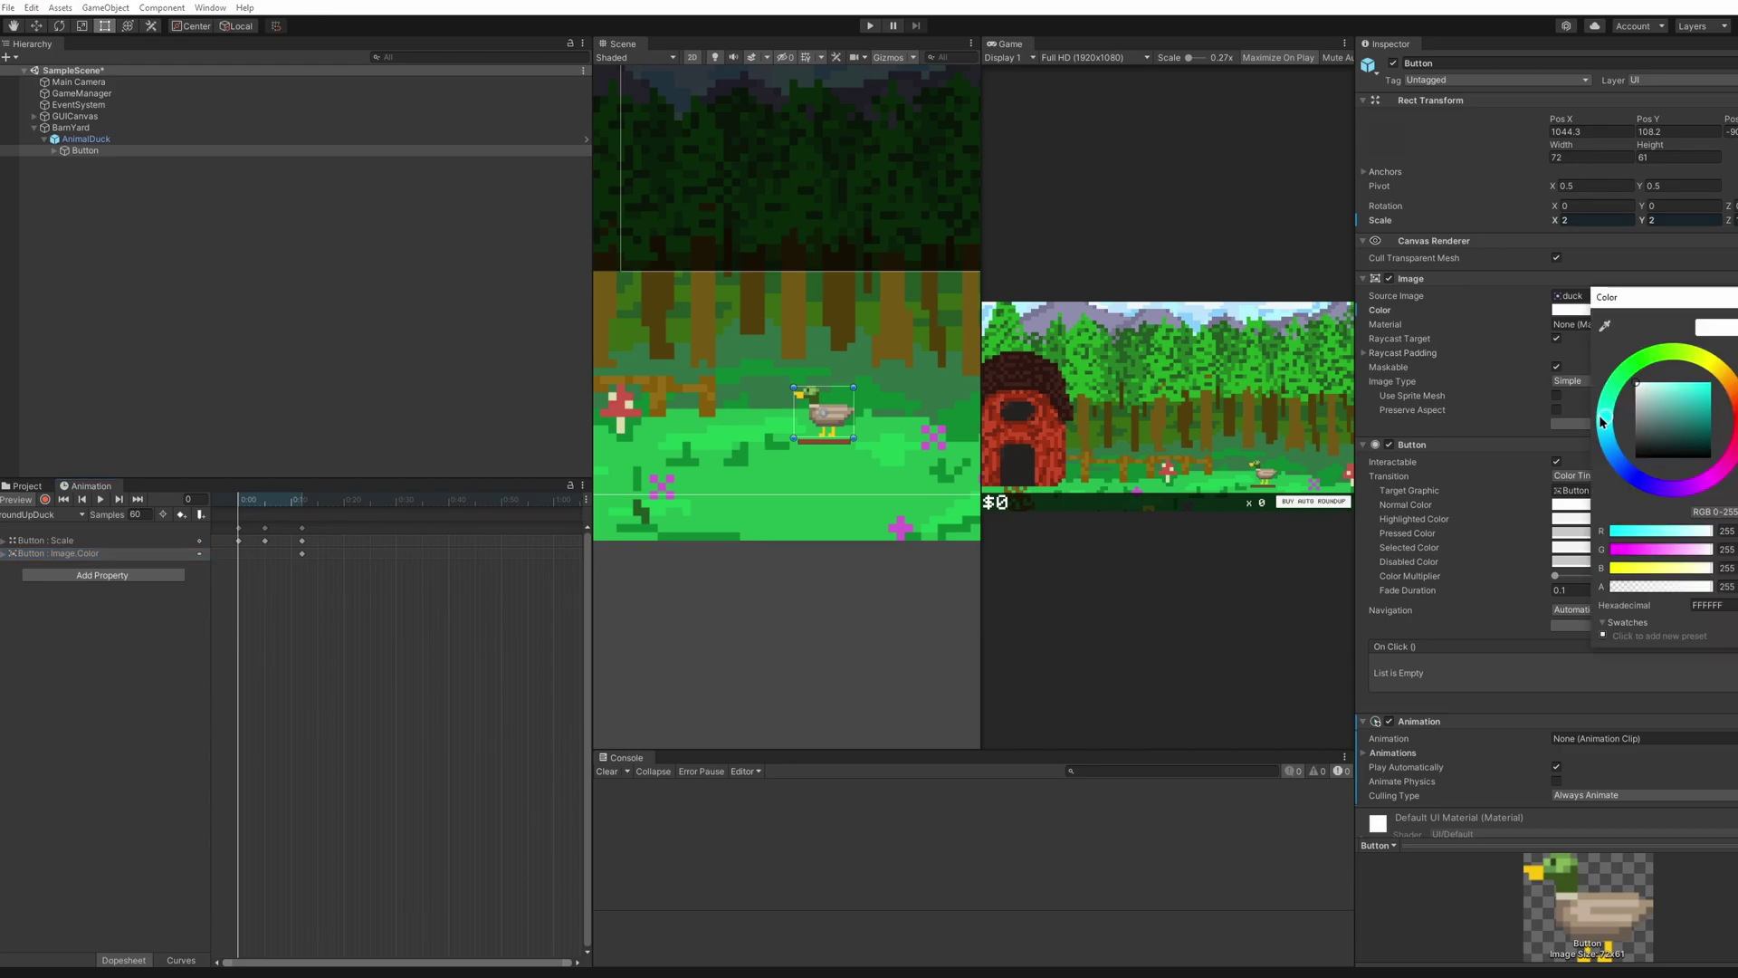
pyautogui.click(1607, 435)
pyautogui.moveTo(1671, 420); pyautogui.dragTo(1679, 401)
pyautogui.click(1736, 297)
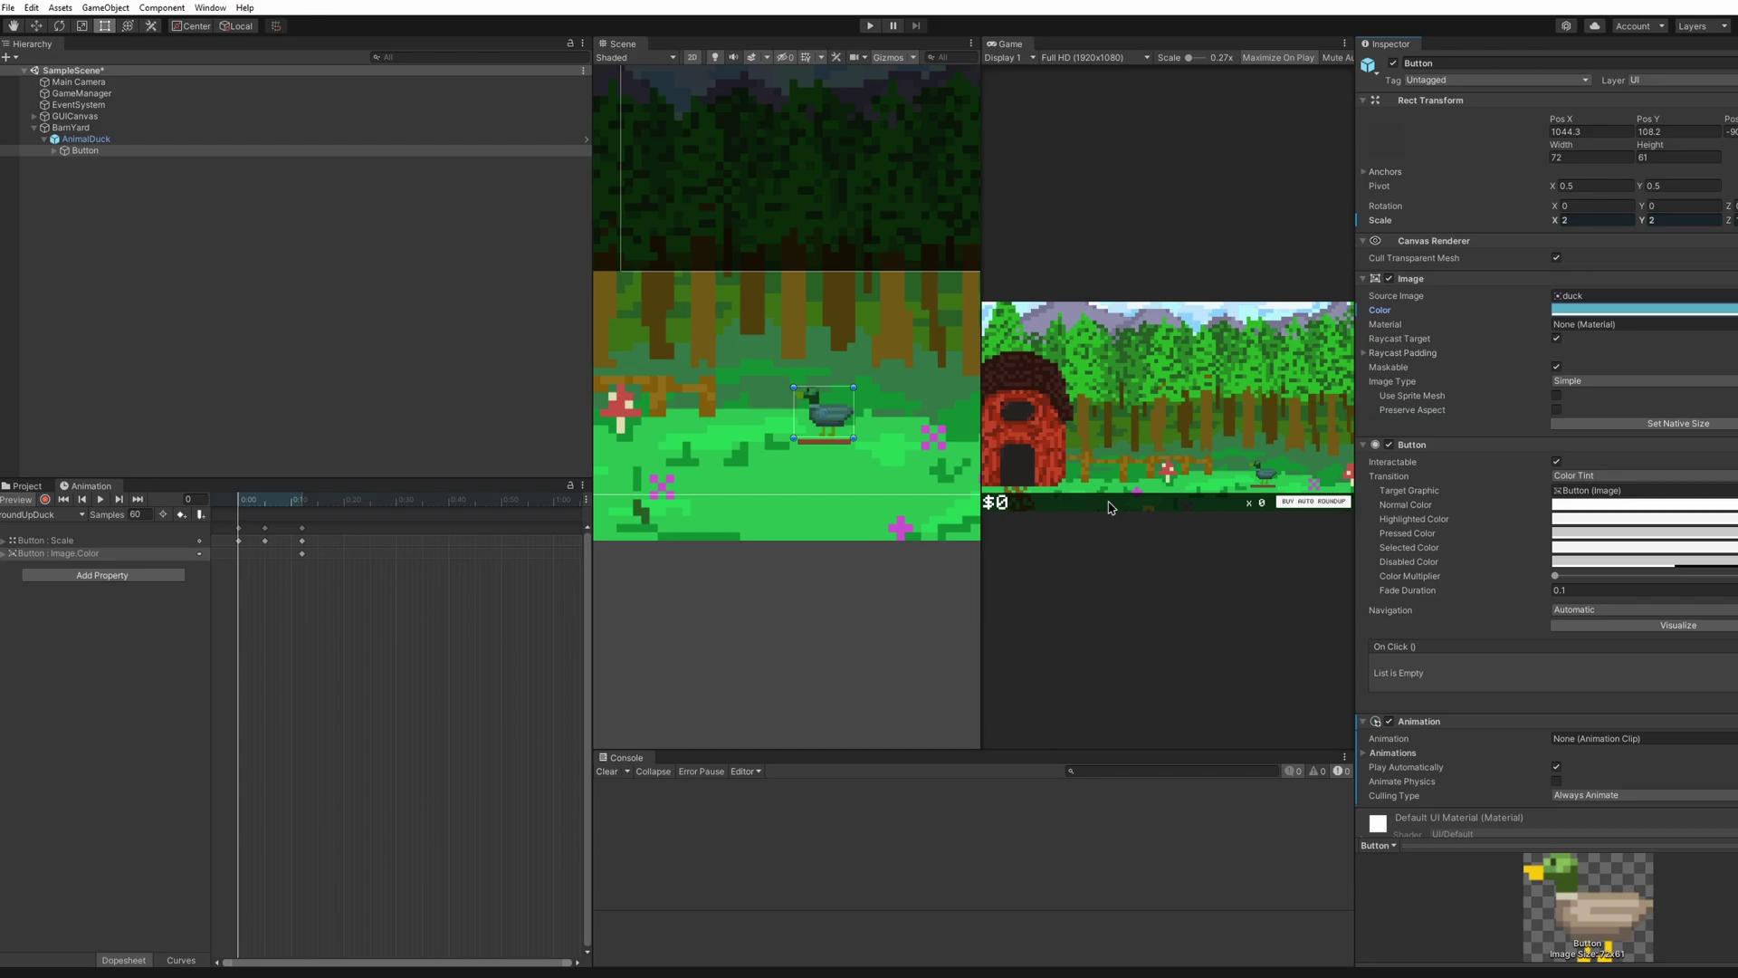
pyautogui.click(238, 553)
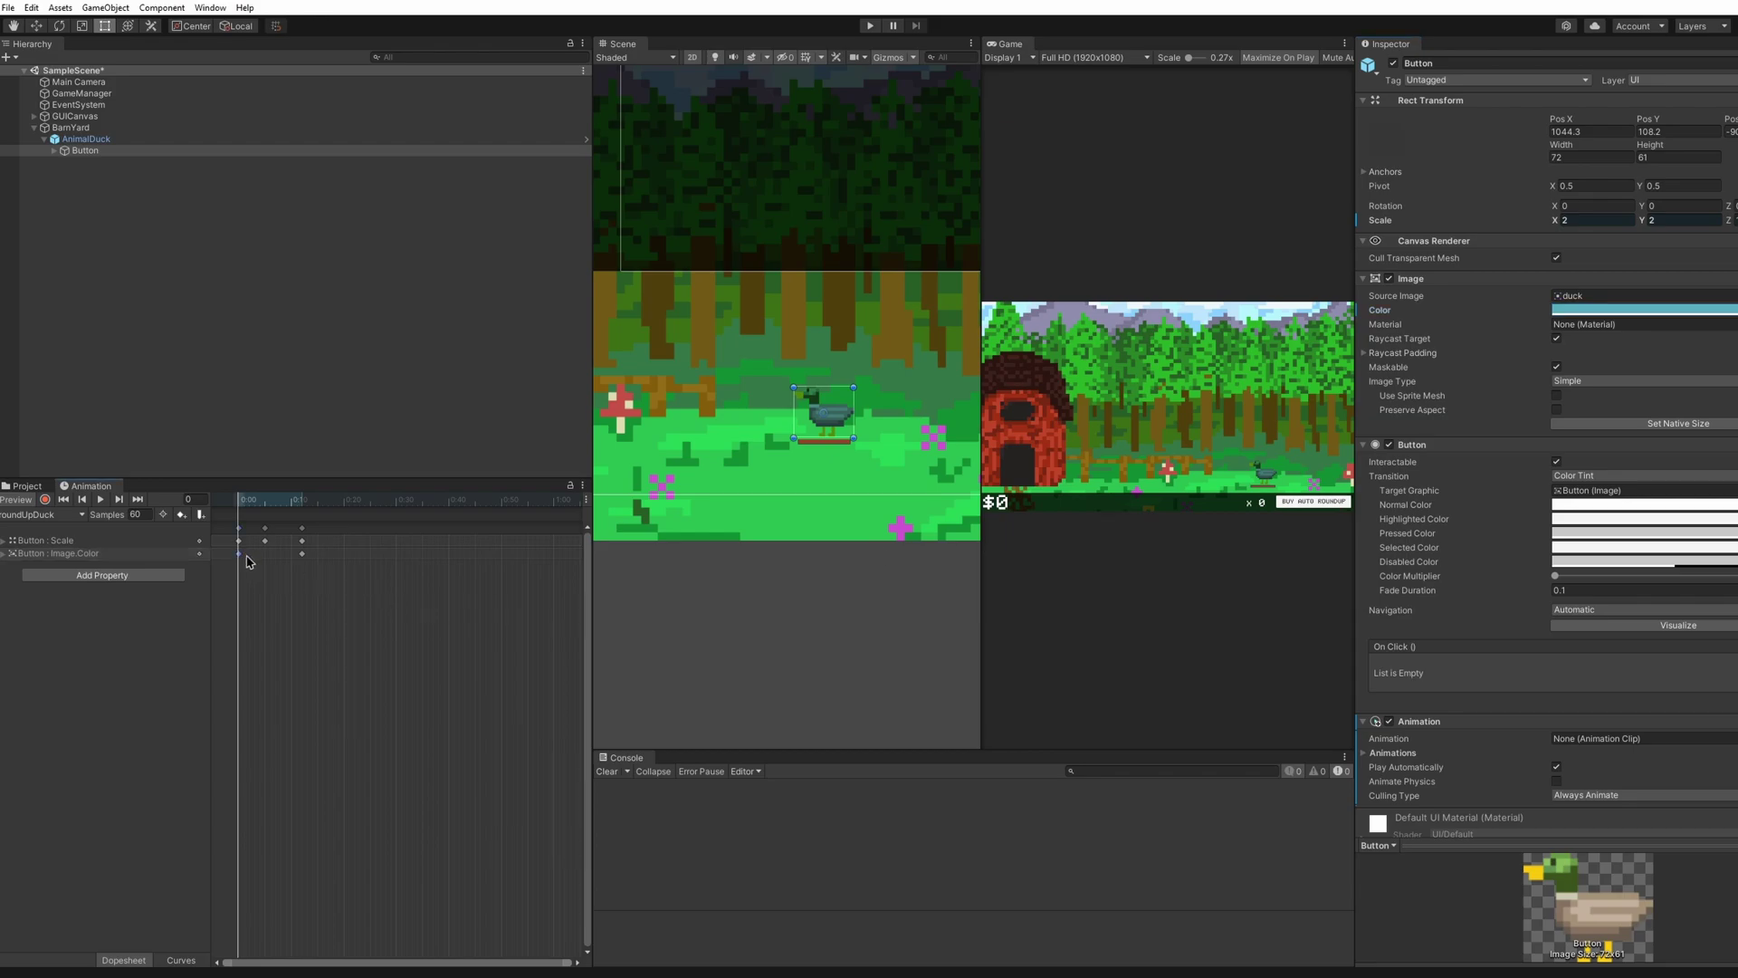
pyautogui.moveTo(240, 501); pyautogui.dragTo(354, 497)
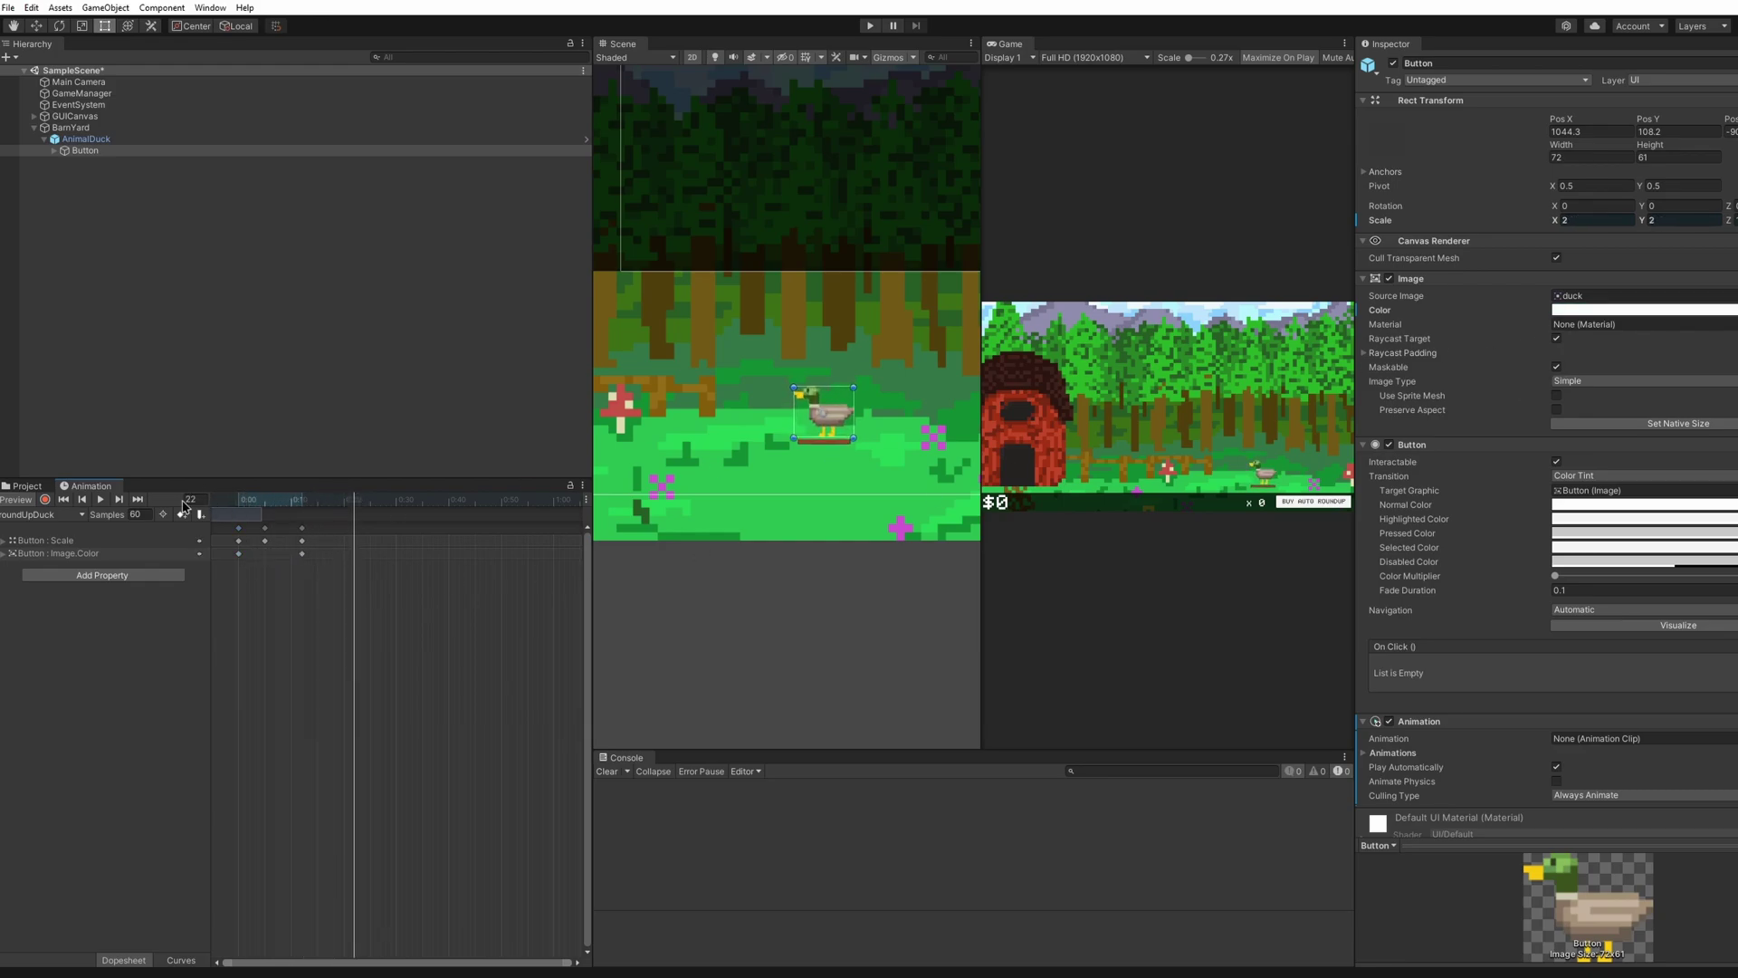
# Change the Button's Image Color at 0:00 to a pinkish red and check the tint at frame 7.
pyautogui.click(239, 498)
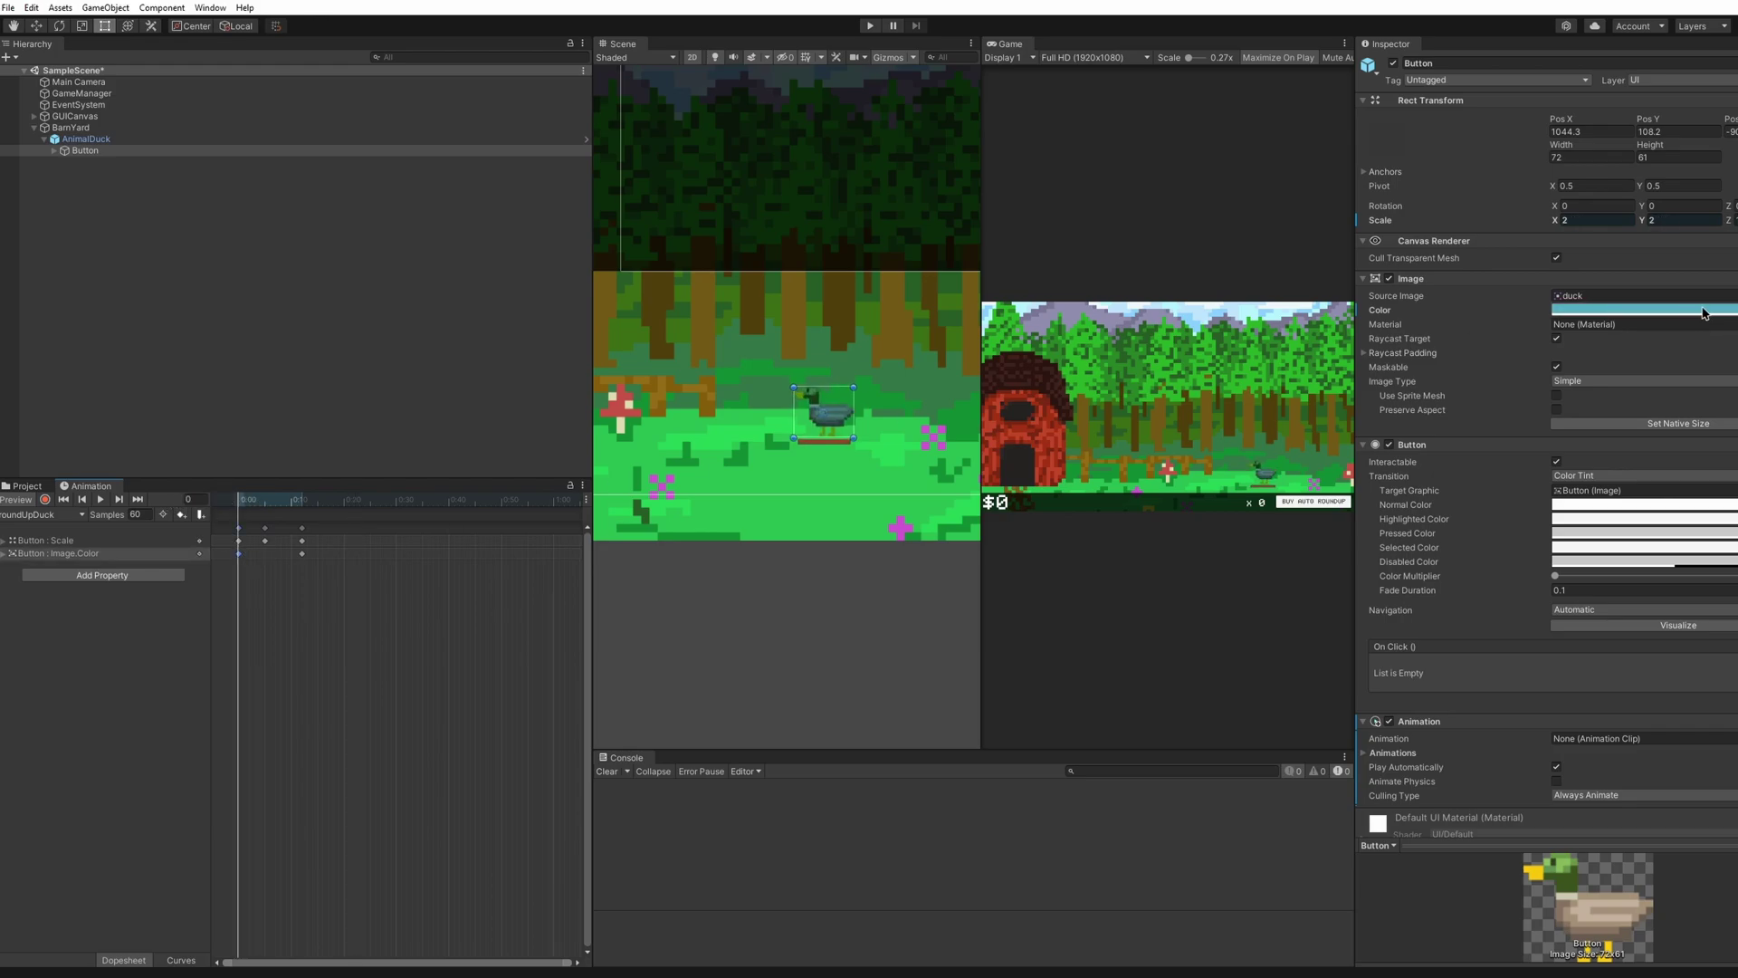
pyautogui.click(1629, 310)
pyautogui.click(1737, 420)
pyautogui.click(276, 500)
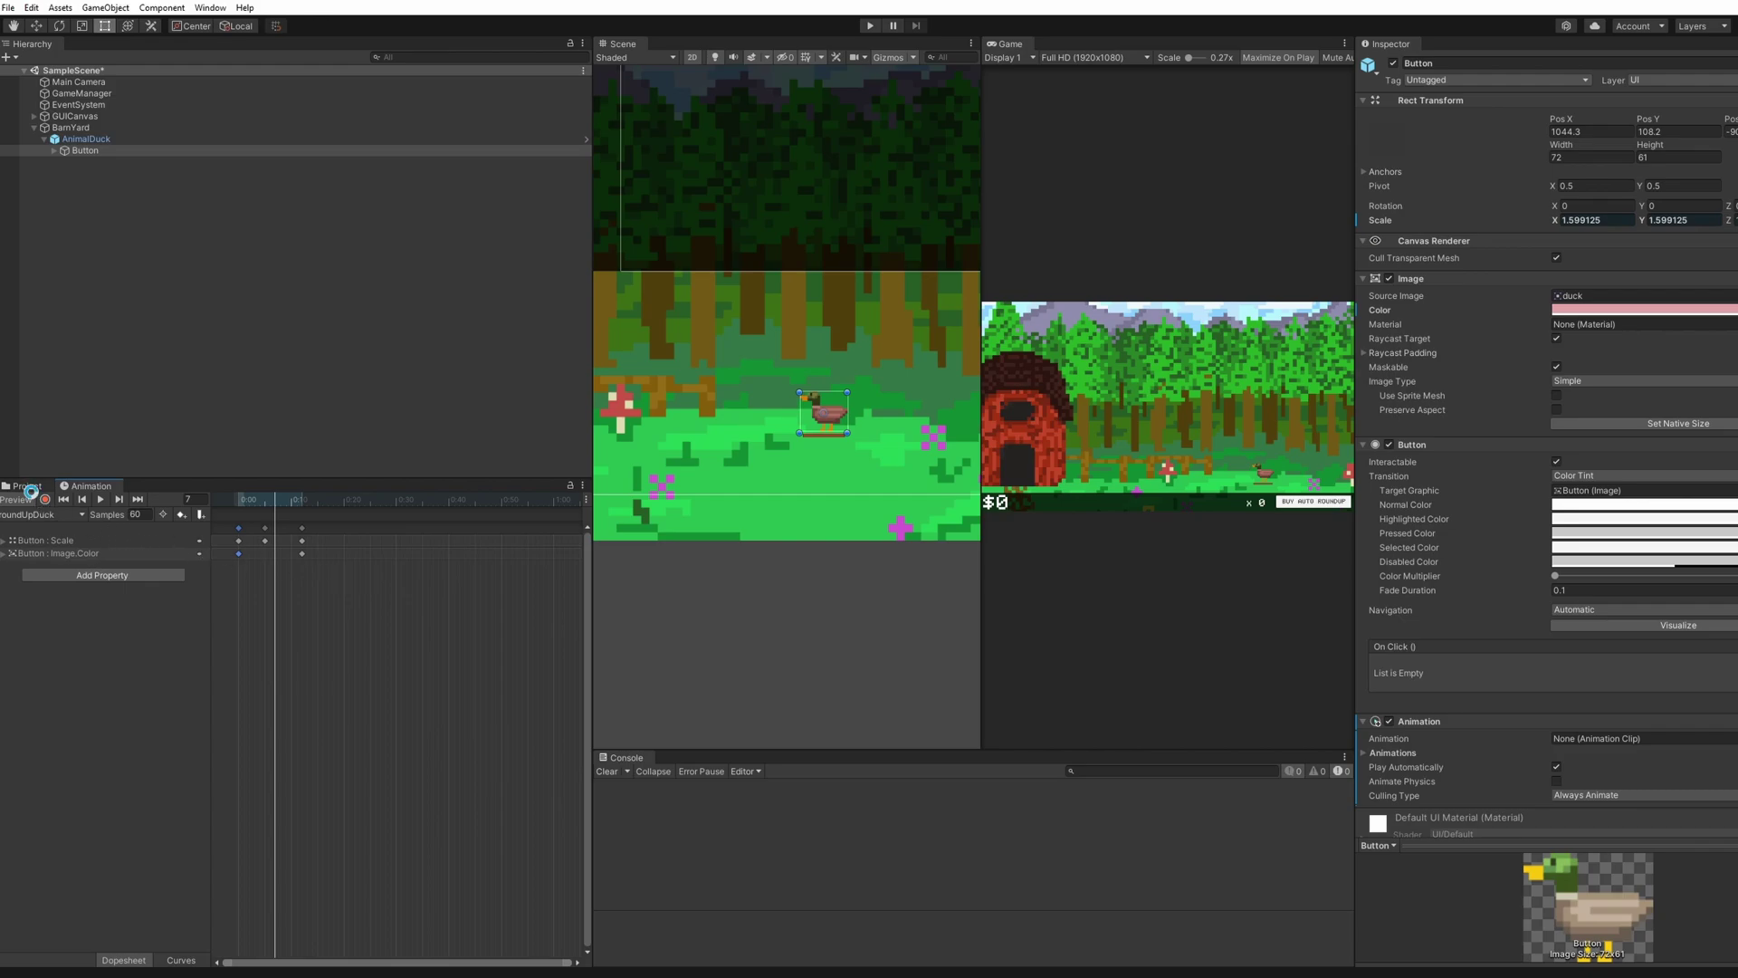
# Show the project's Animations folder and remove the Animation component from AnimalDuck.
pyautogui.click(27, 487)
pyautogui.doubleClick(158, 567)
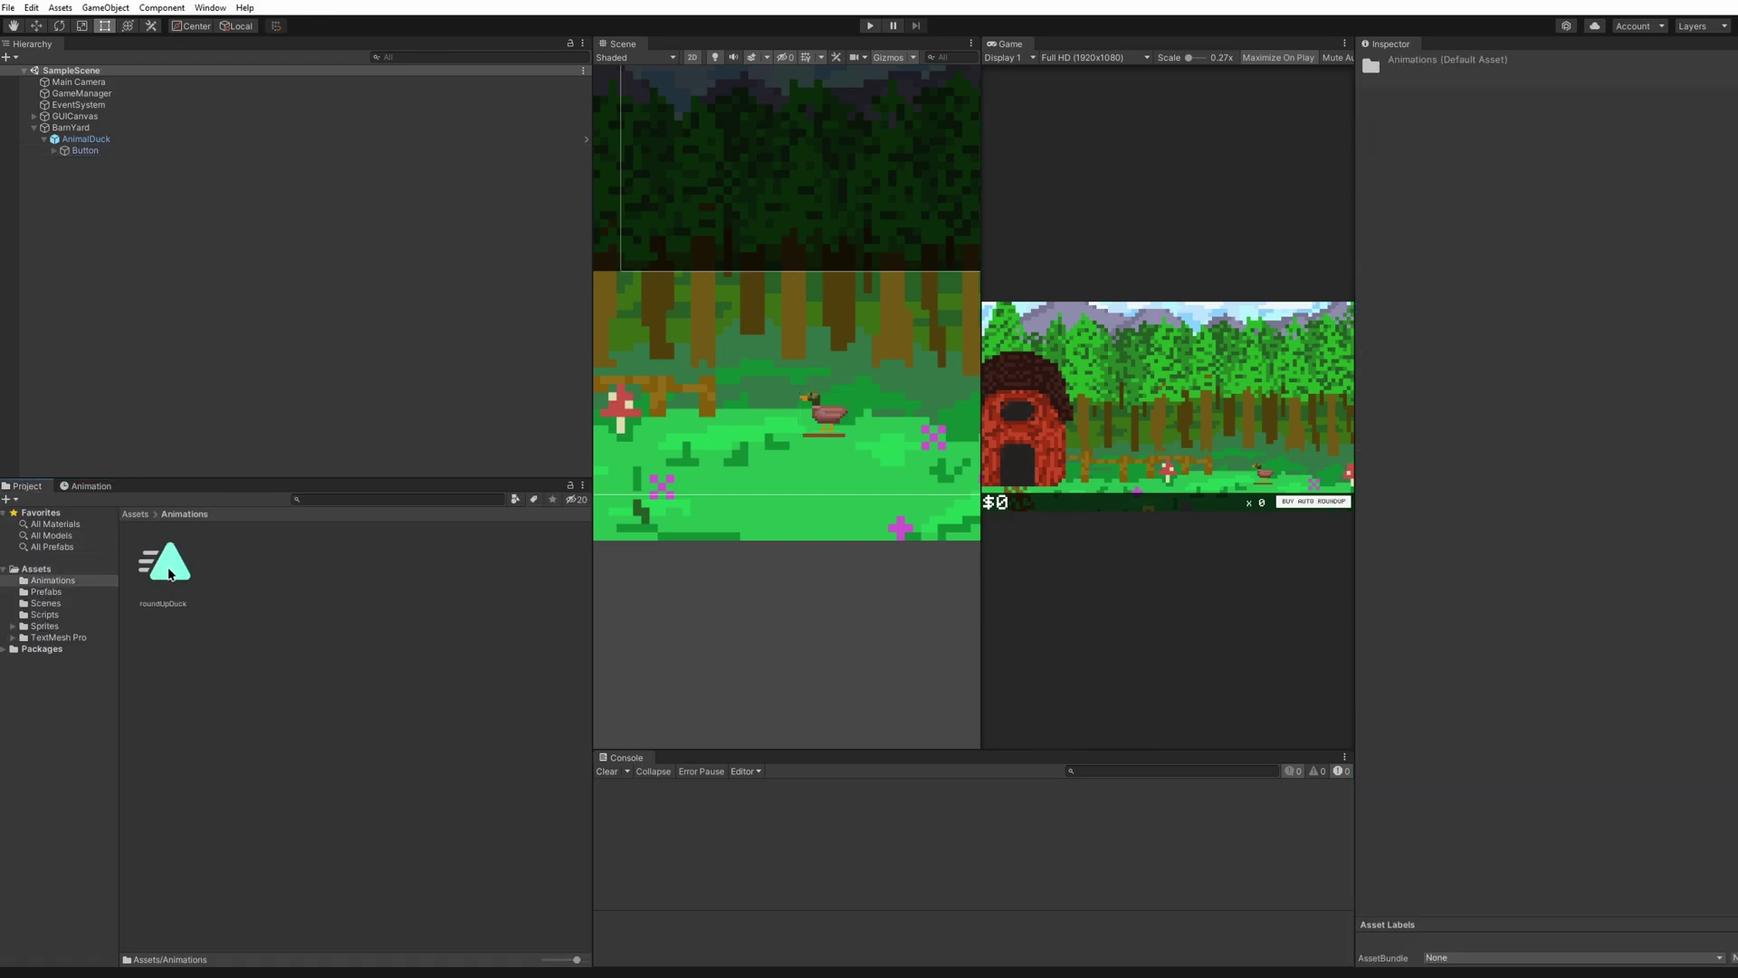
pyautogui.click(86, 151)
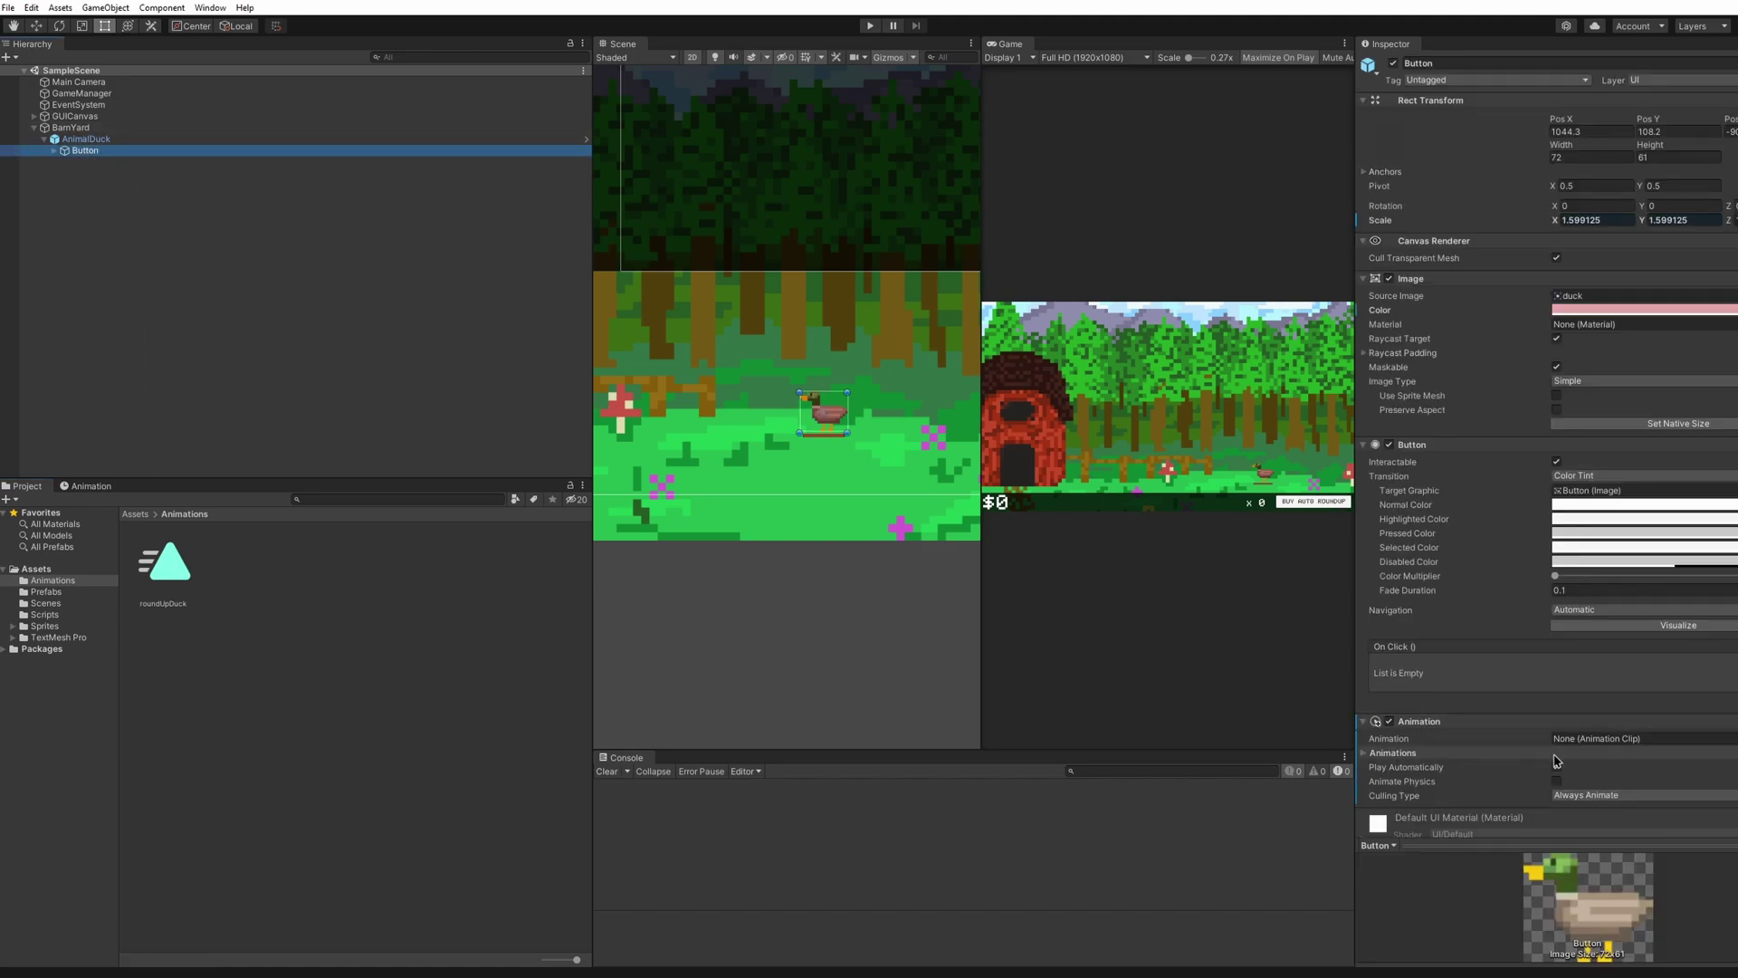
pyautogui.click(154, 140)
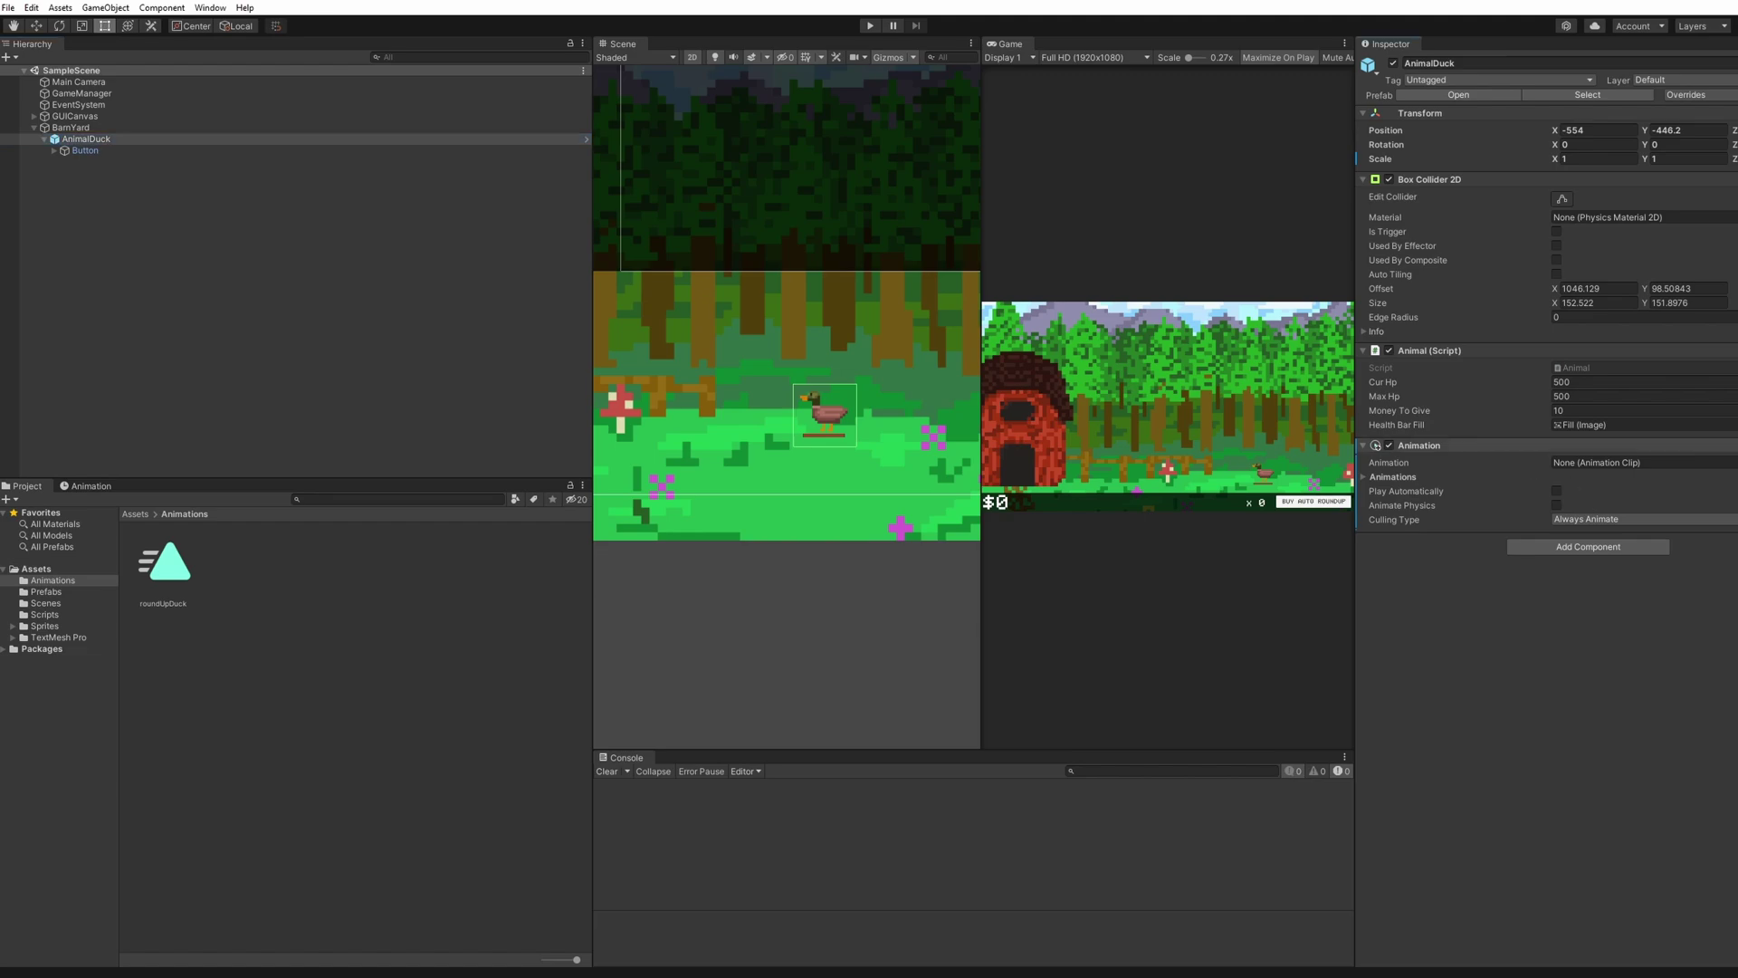
pyautogui.click(1736, 445)
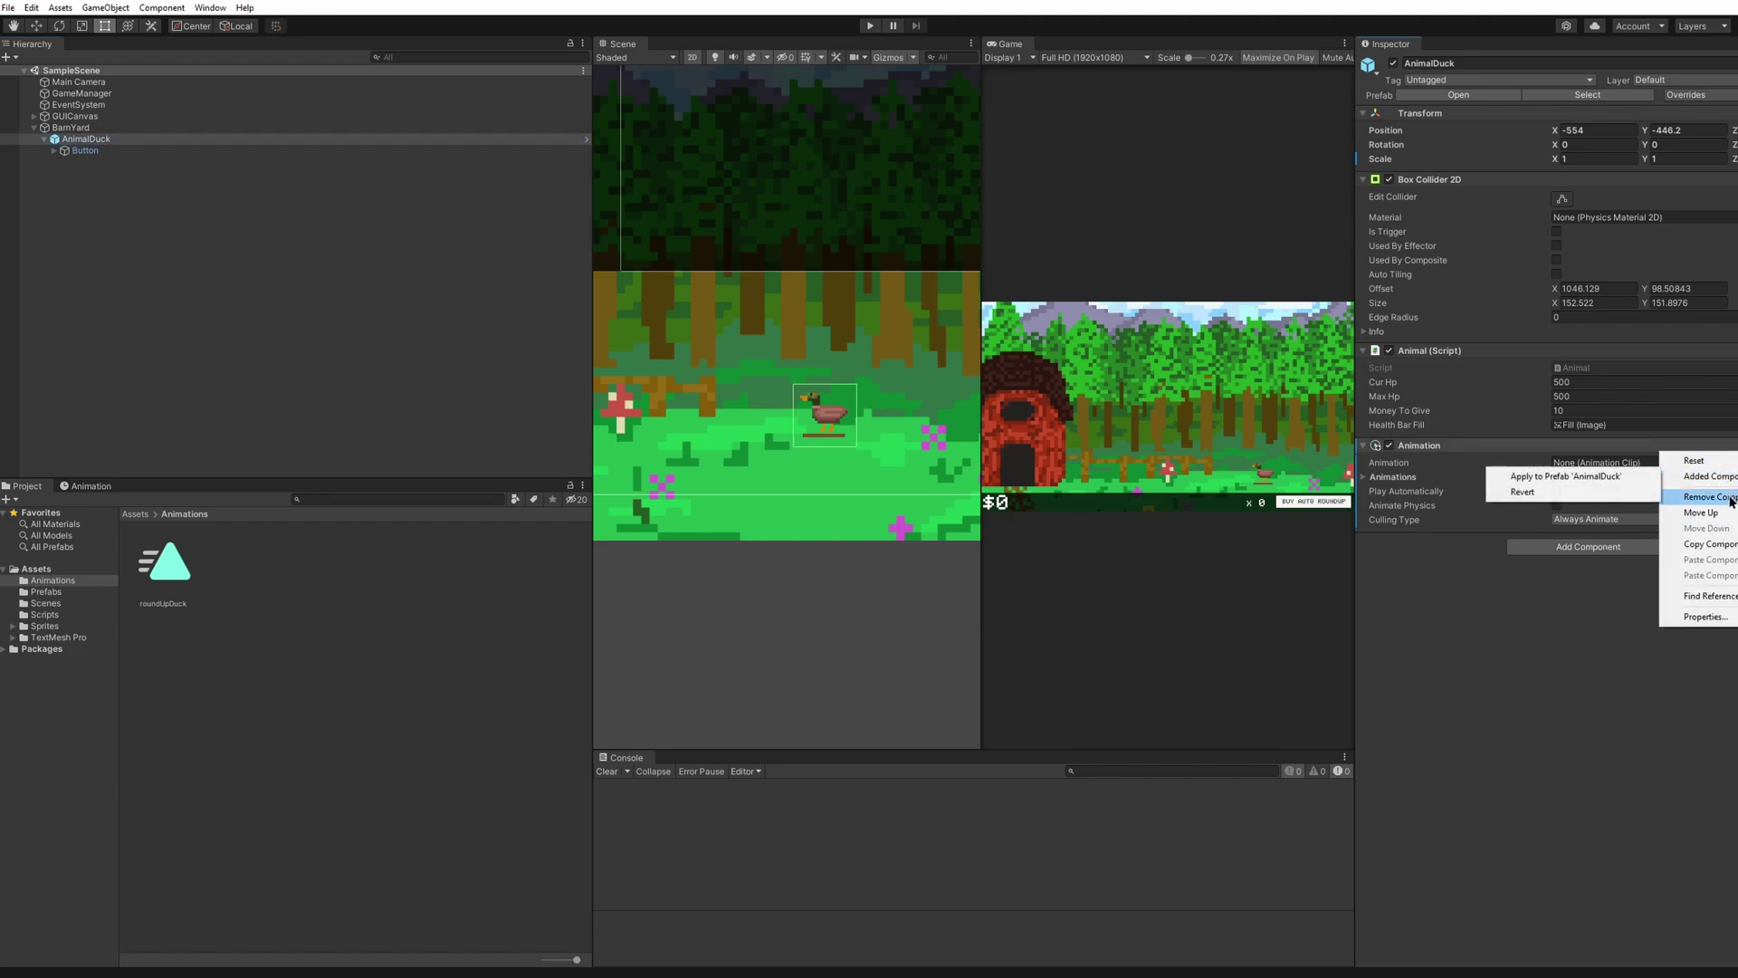
pyautogui.click(1707, 497)
# Assign the roundUpDuck clip to the Button's Animation component and disable Play Automatically.
pyautogui.click(135, 151)
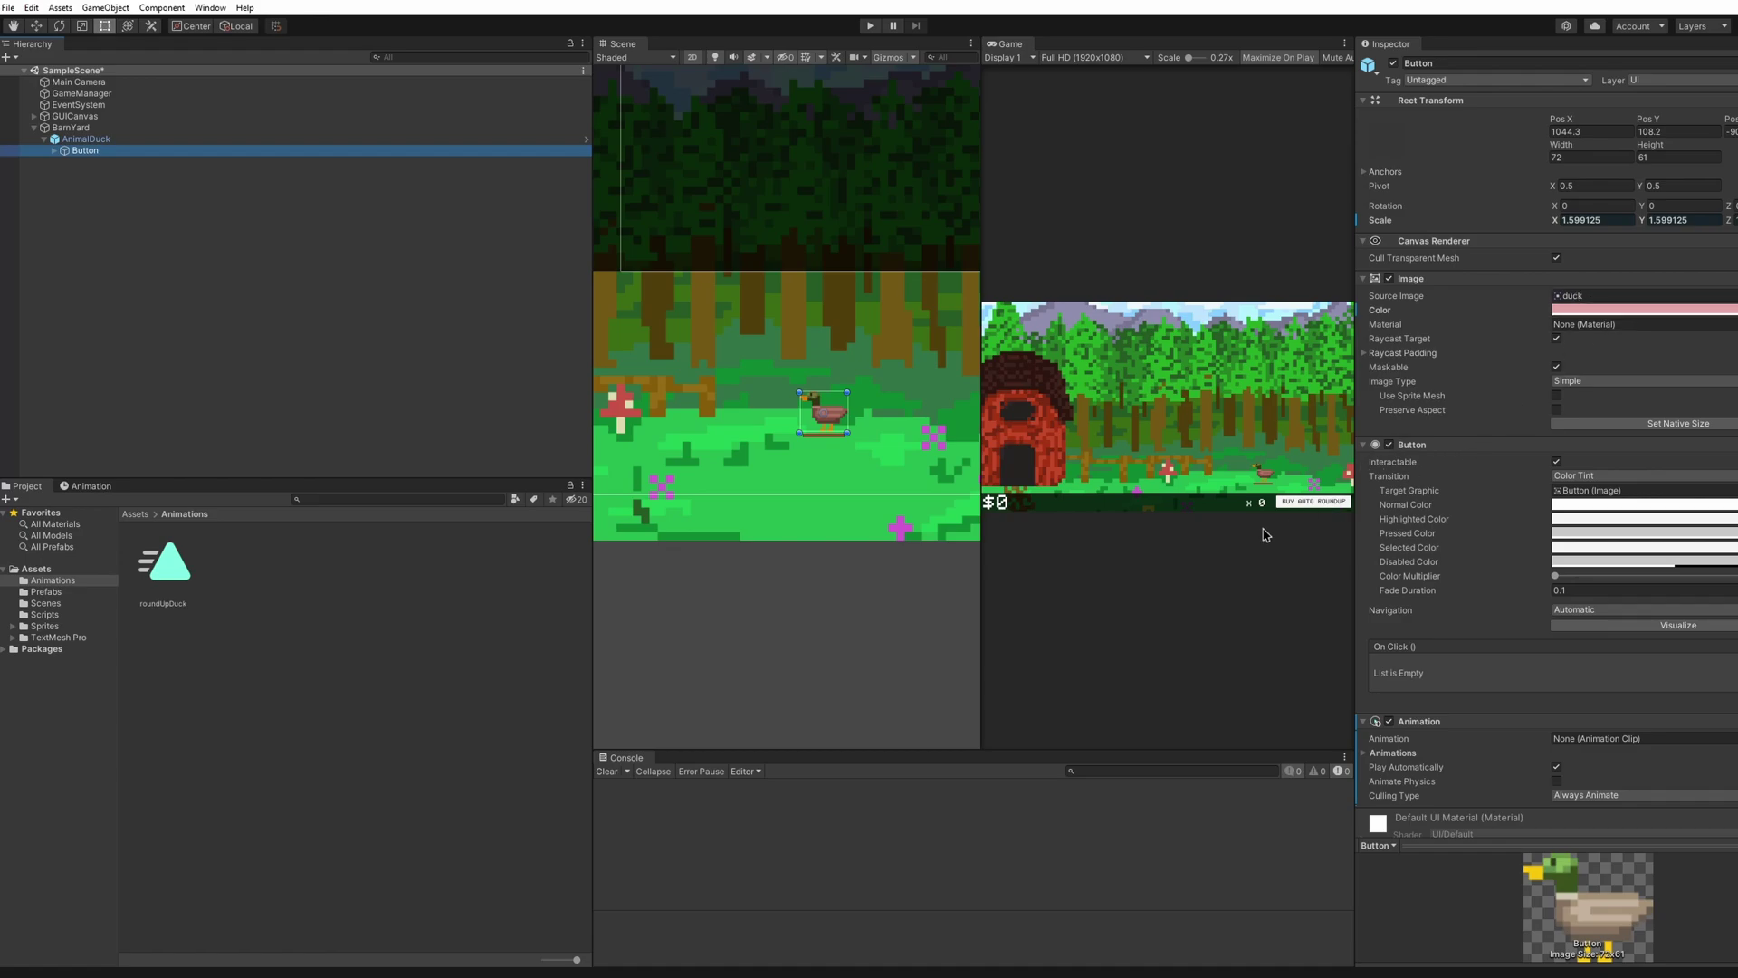
pyautogui.moveTo(161, 557); pyautogui.dragTo(1649, 681)
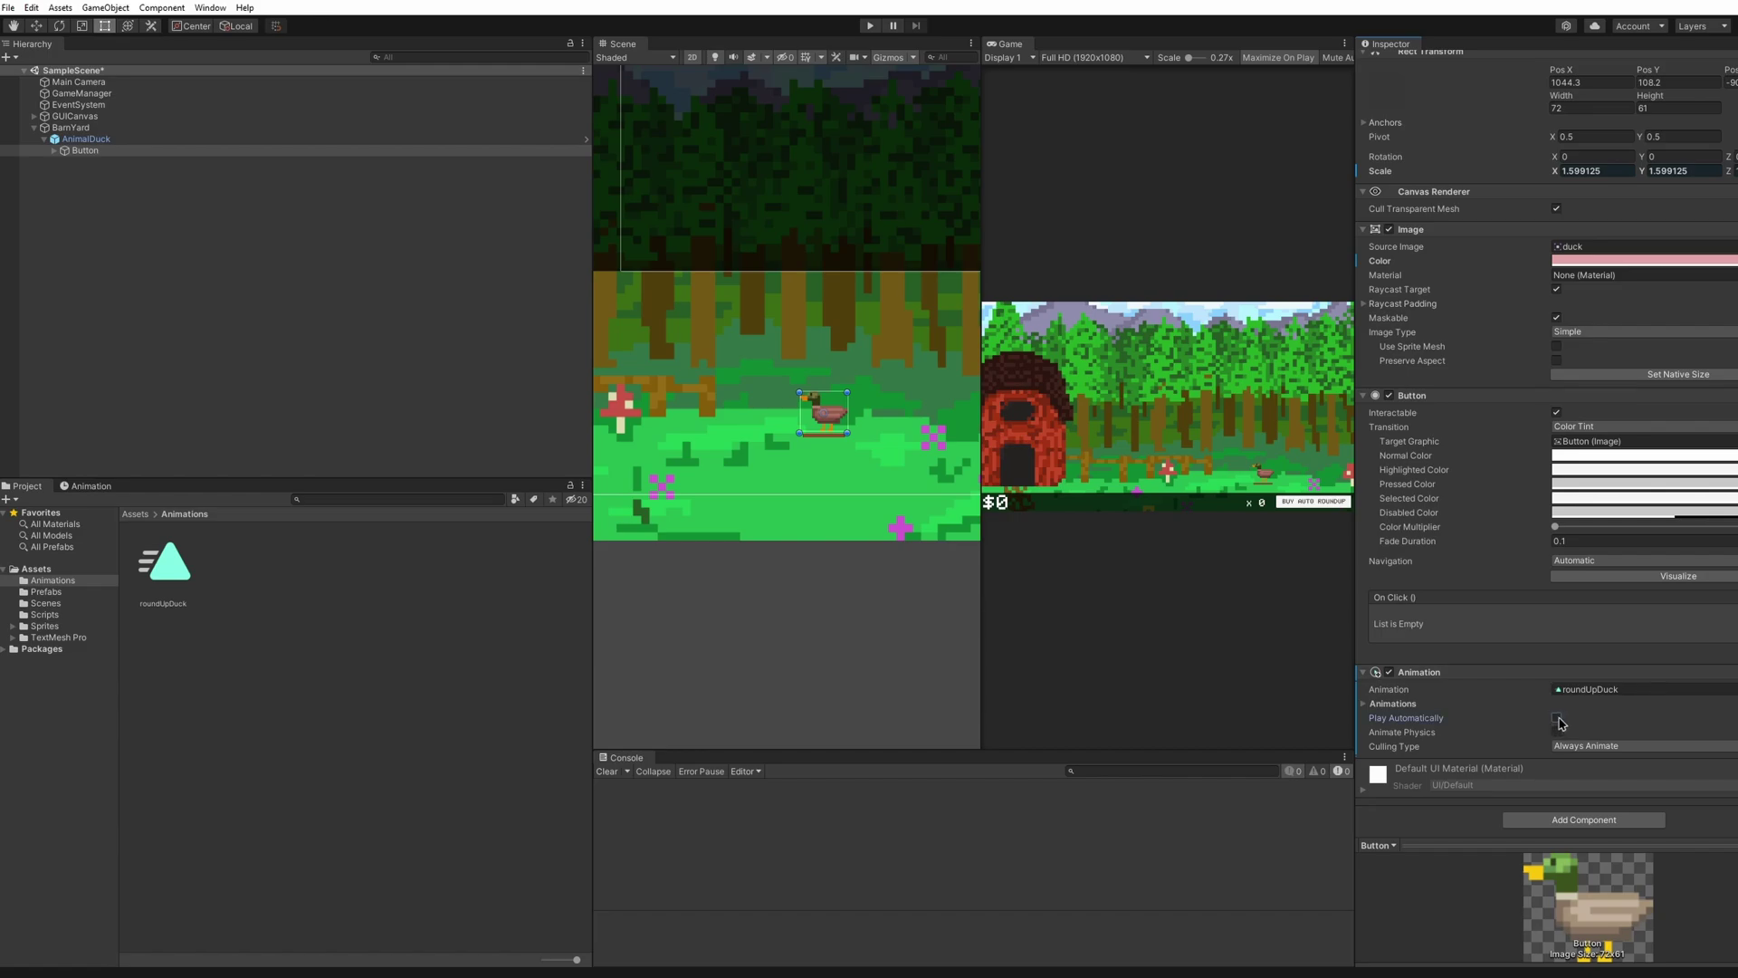
# In Animal.cs in Visual Studio Code, declare a public Animation variable named anim below healthBarFill and save the script.
pyautogui.click(609, 279)
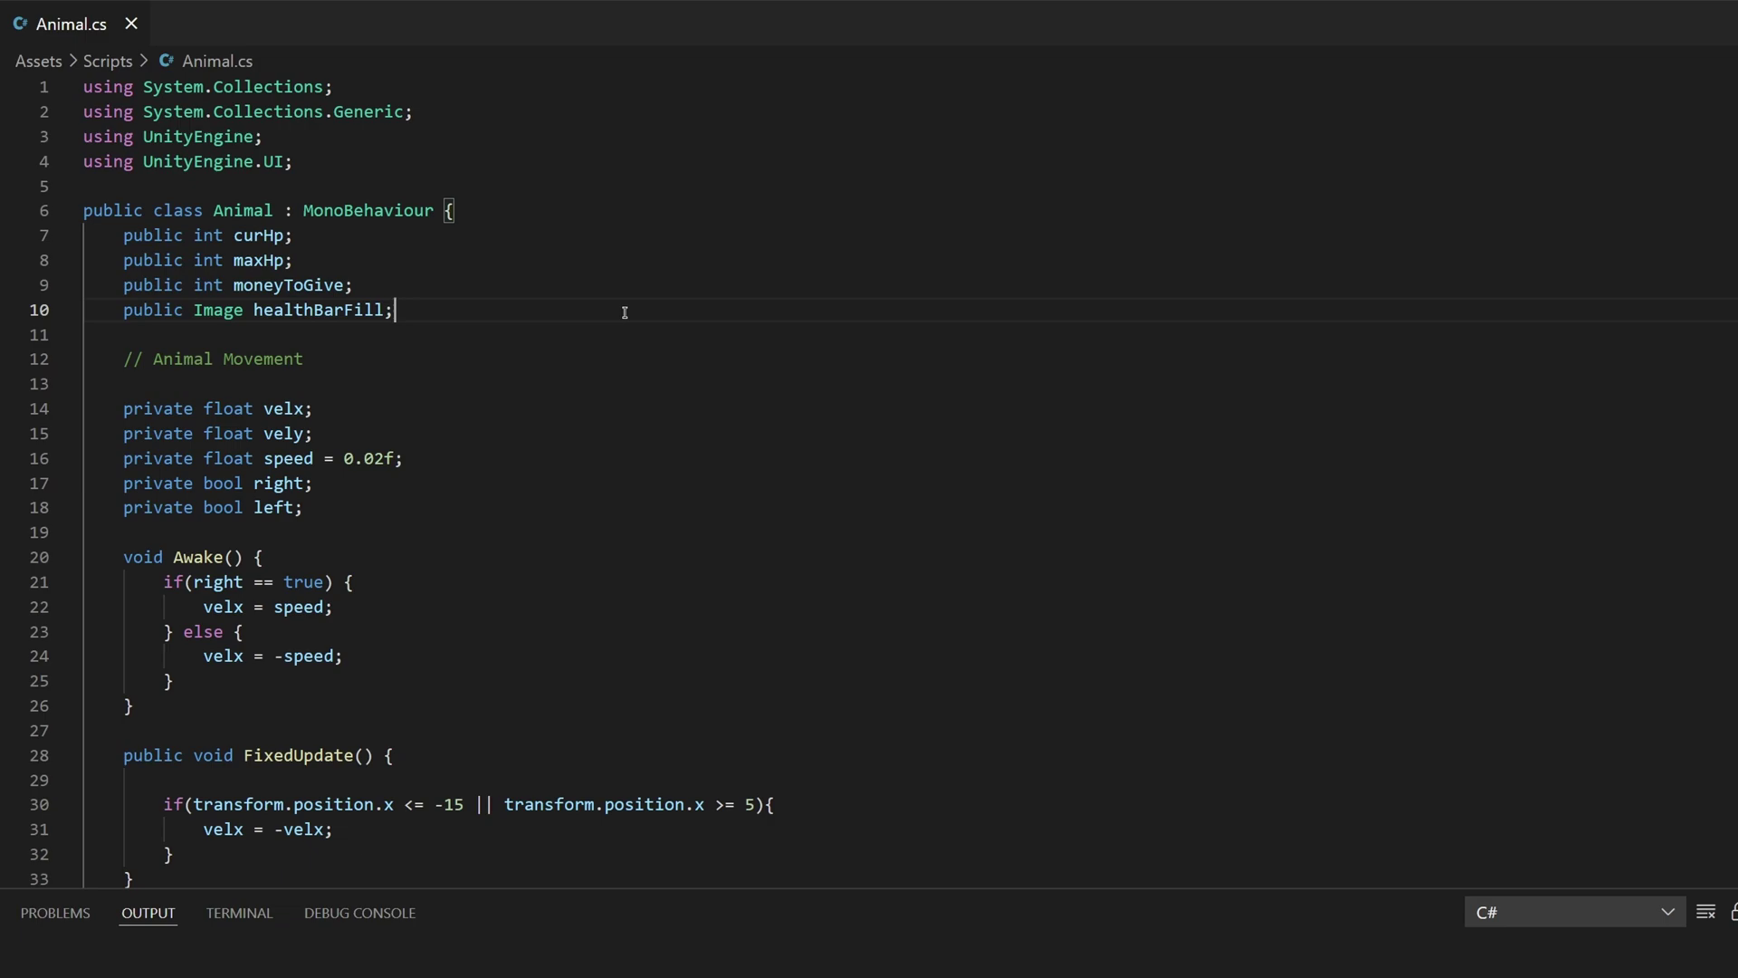
pyautogui.press('Return')
pyautogui.write('public ')
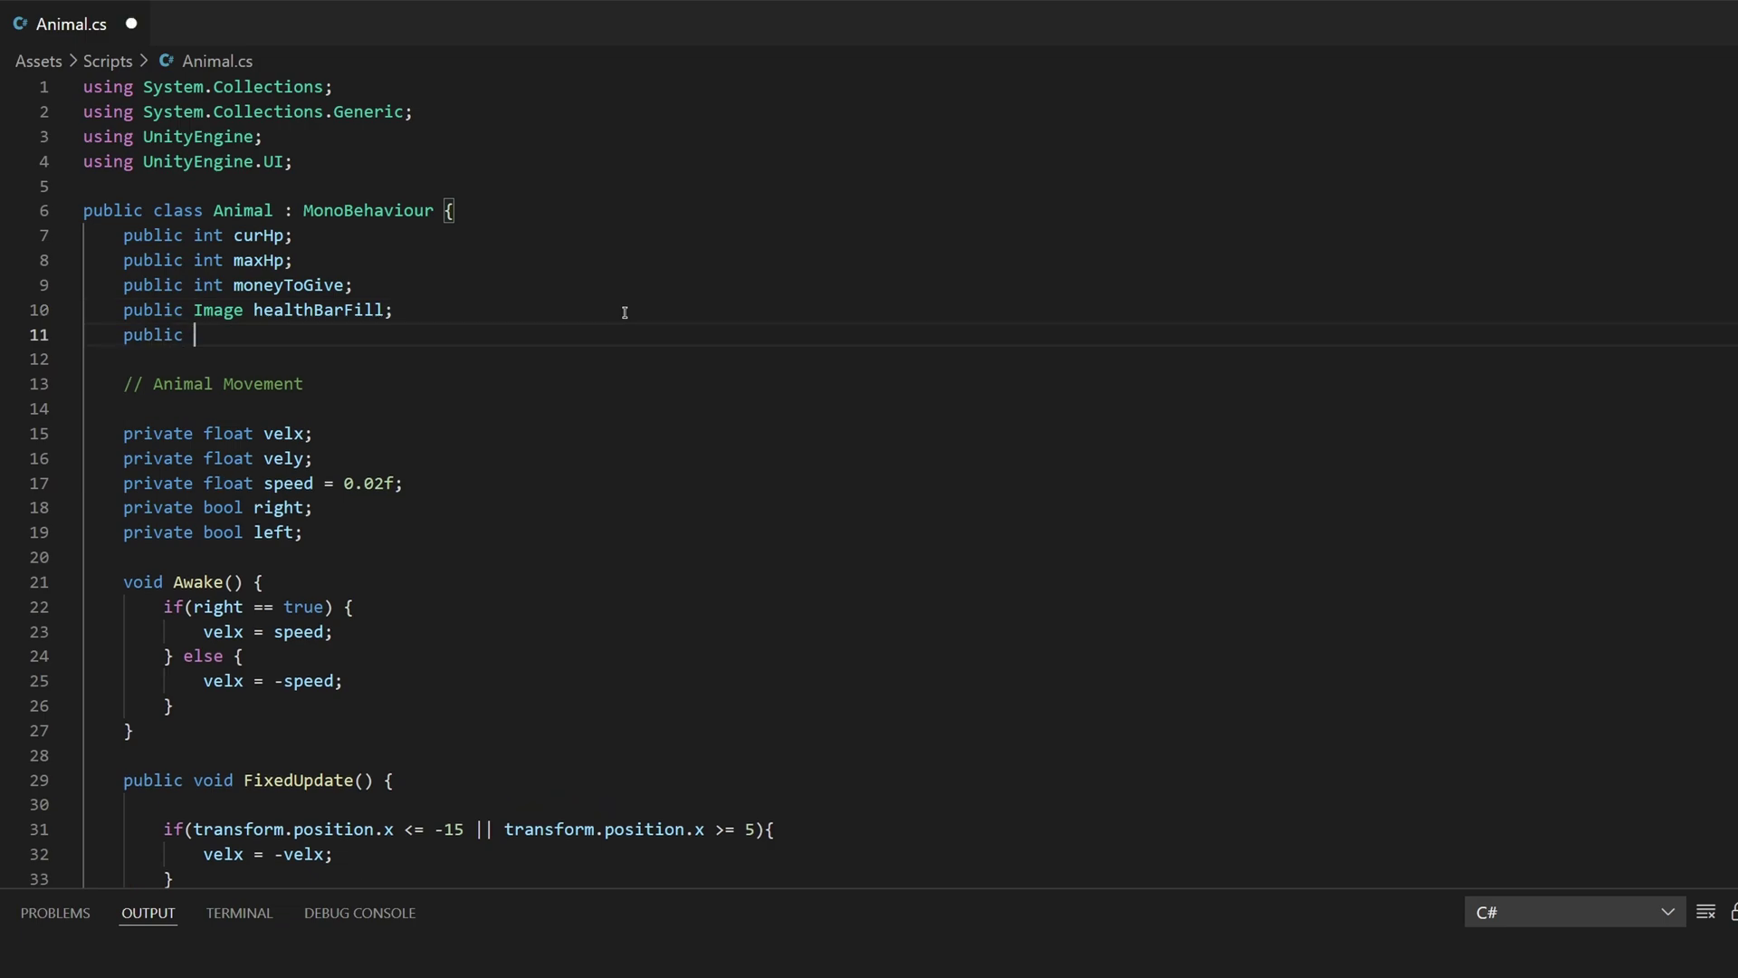
pyautogui.write('Animation anim;l')
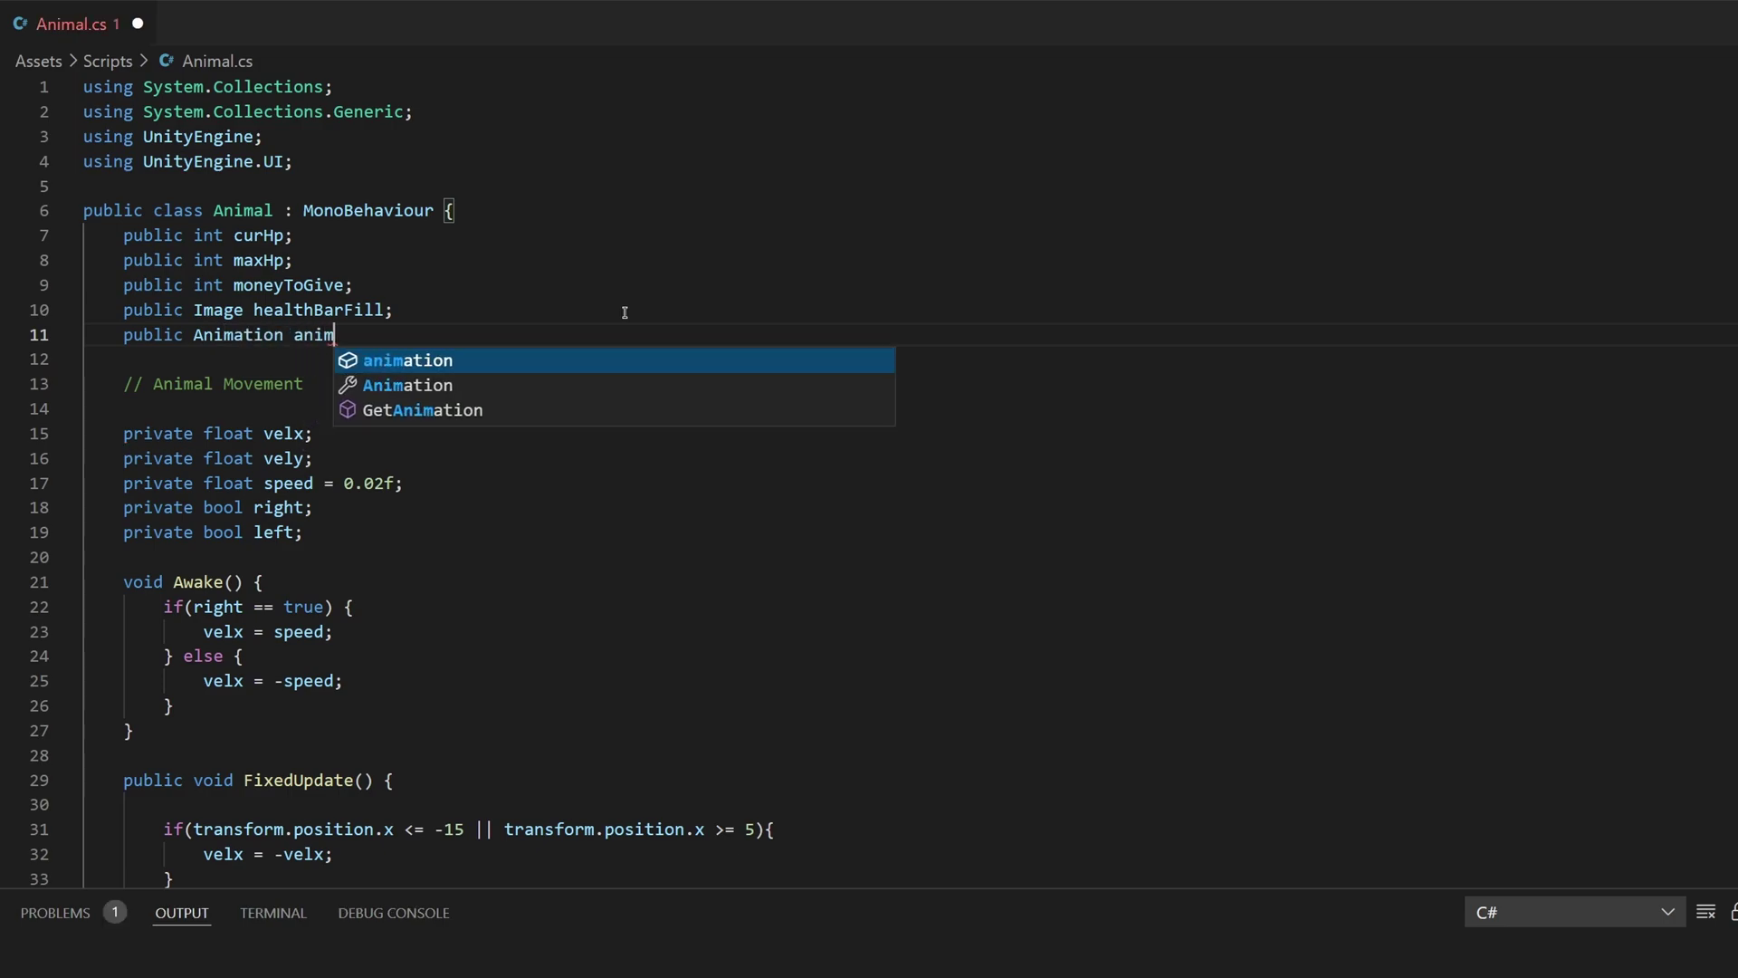
pyautogui.press('BackSpace')
pyautogui.hotkey('ctrl', 's')
# Add anim.Play(); to the Damage() method after the health bar fill line, set off by a blank line, and save.
pyautogui.scroll(-7, 362, 533)
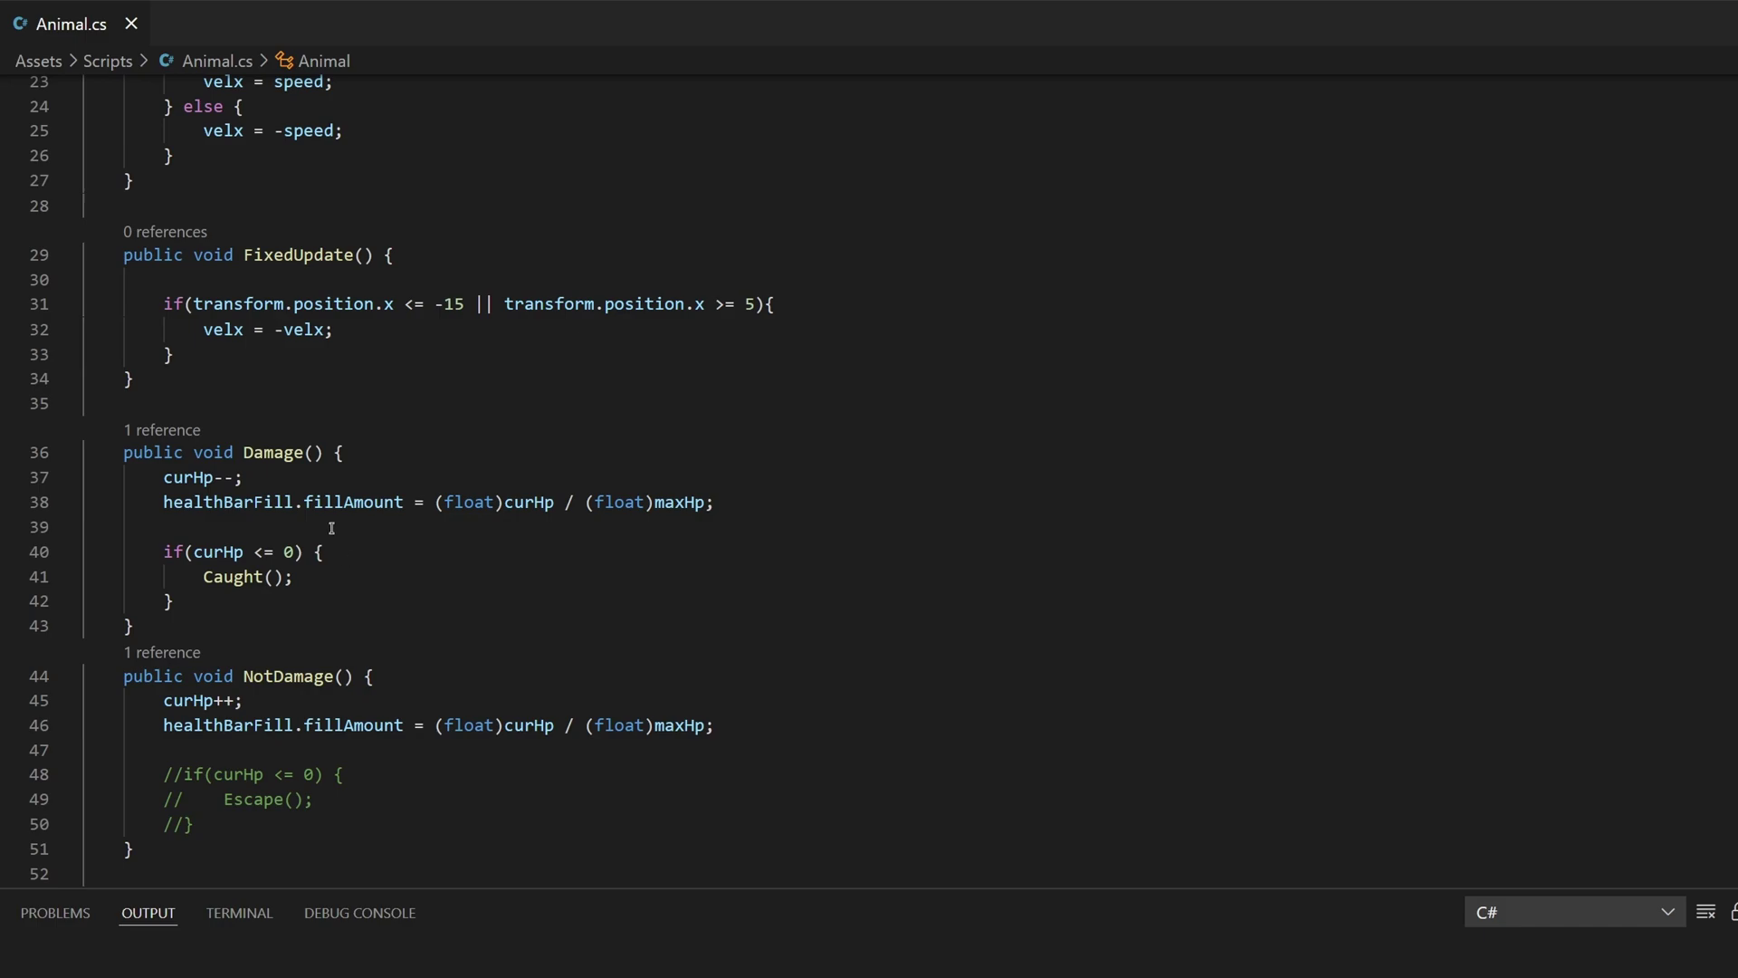
pyautogui.click(758, 505)
pyautogui.press('Return')
pyautogui.press('Return')
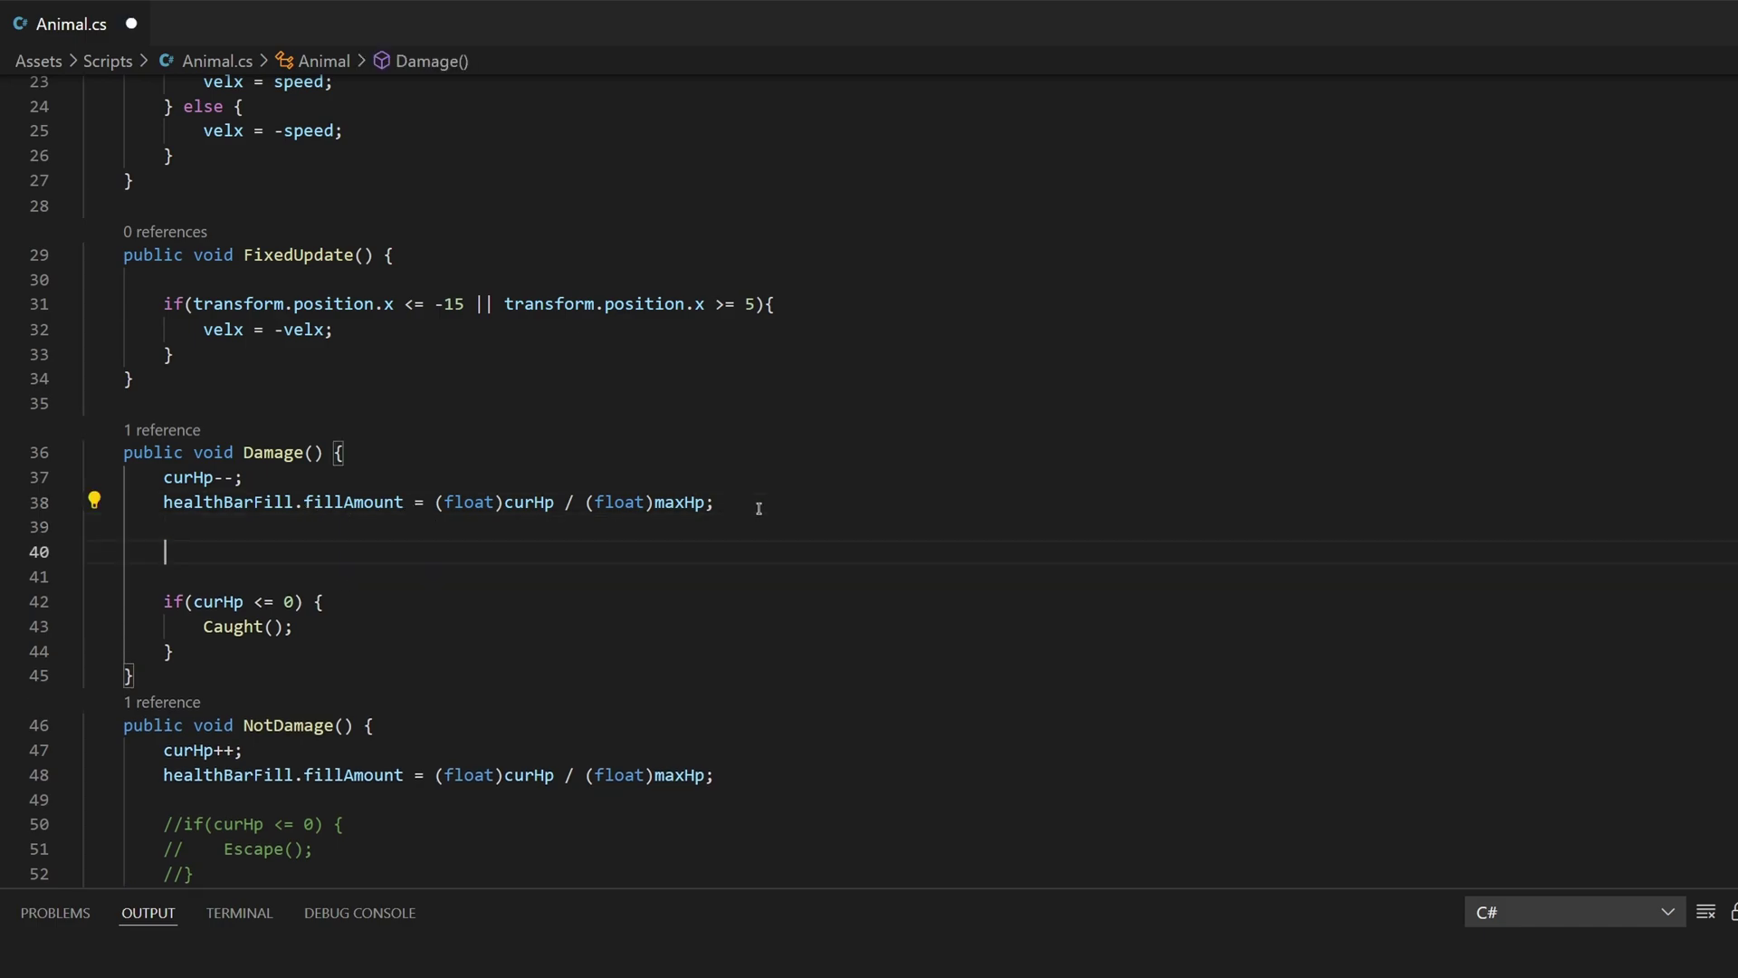
pyautogui.write('anim.Play')
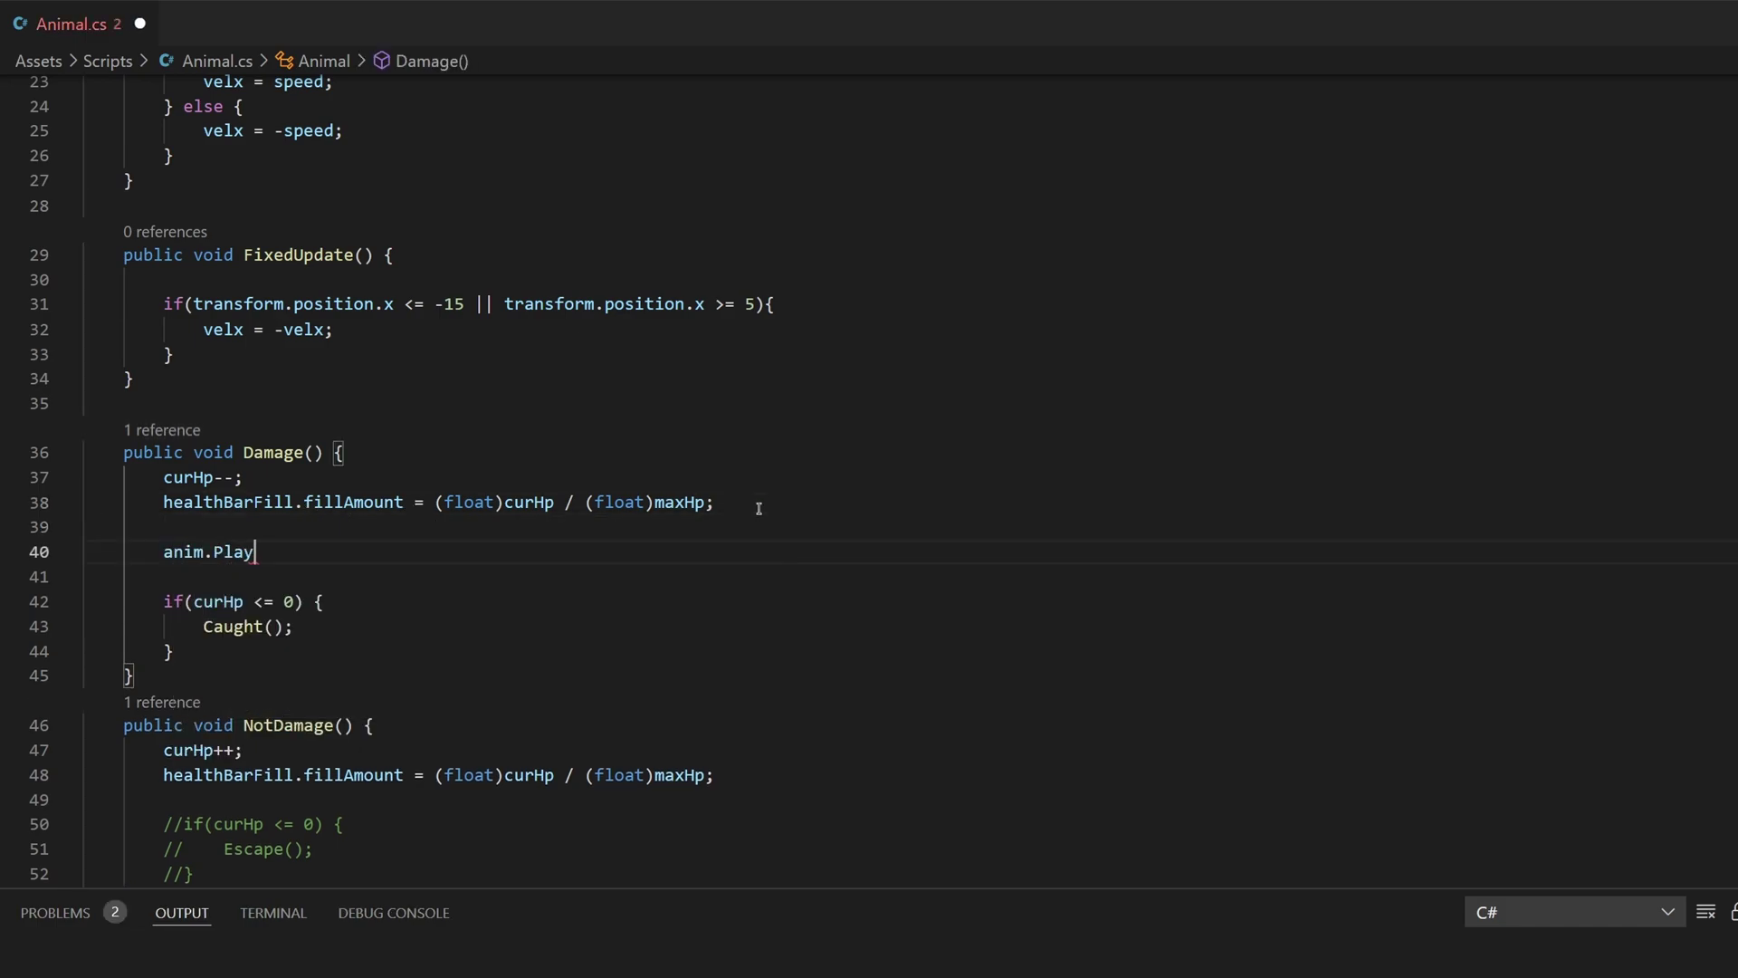
pyautogui.write('();')
pyautogui.hotkey('ctrl', 's')
# Switch to Unity, assign the Button to the Anim field of AnimalDuck's Animal script, and play-test the game.
pyautogui.hotkey('alt', 'Tab')
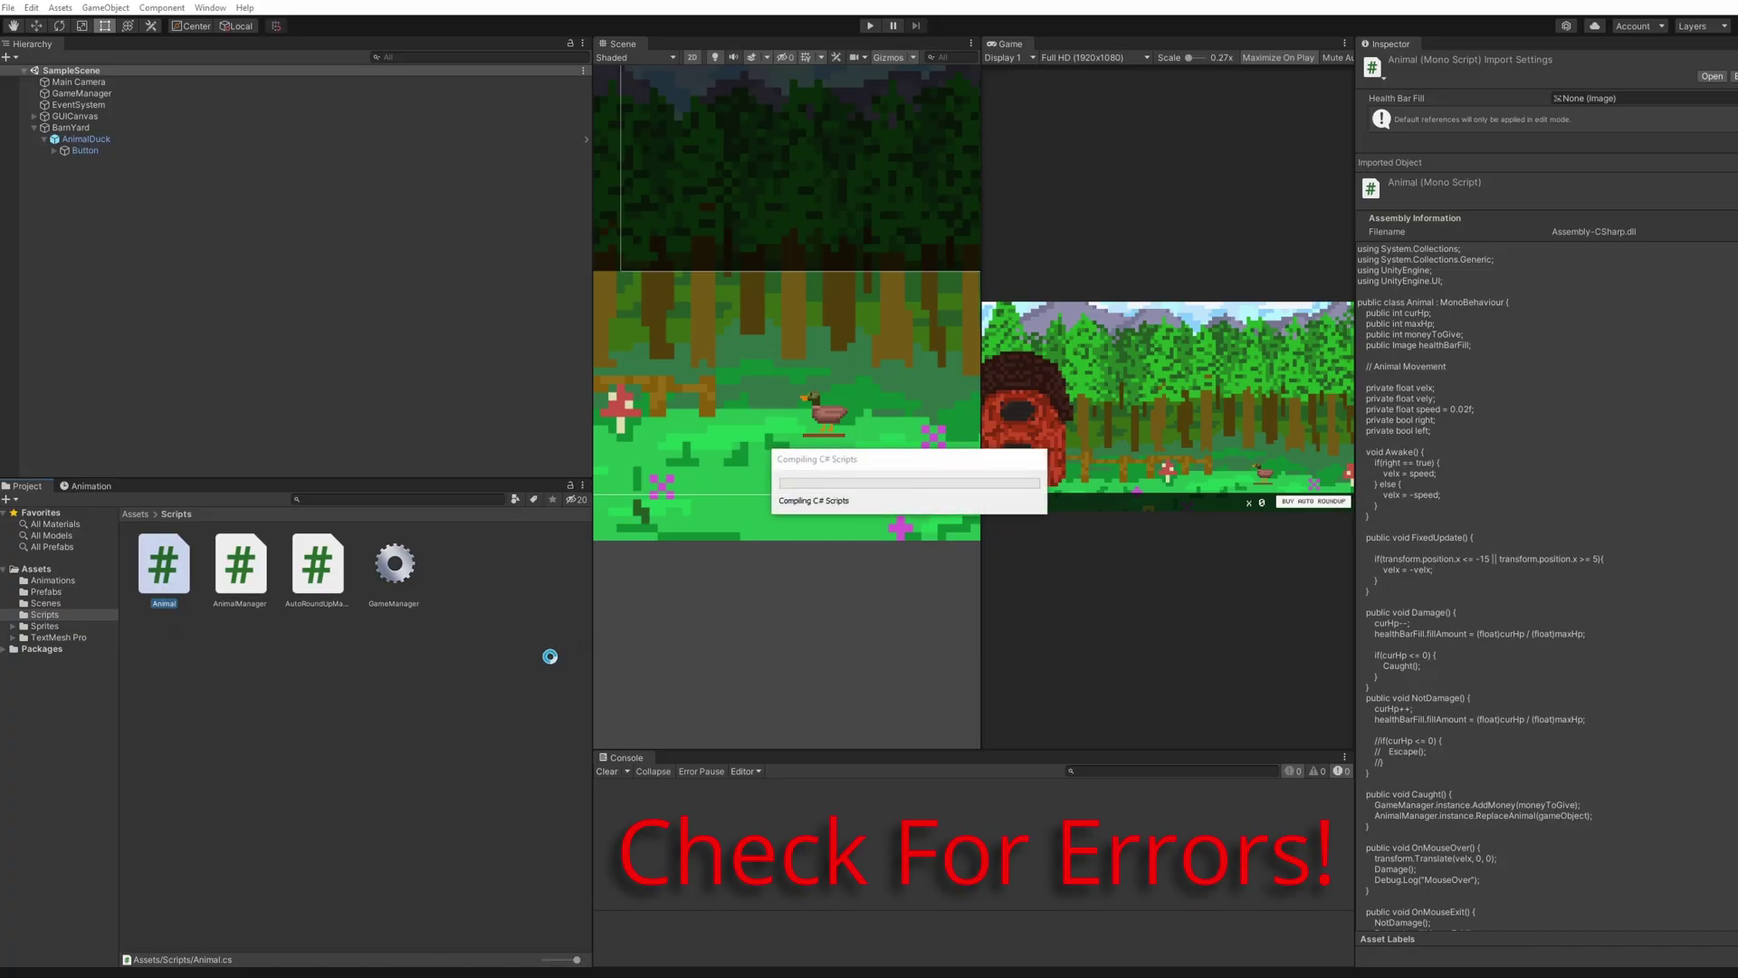
pyautogui.click(89, 138)
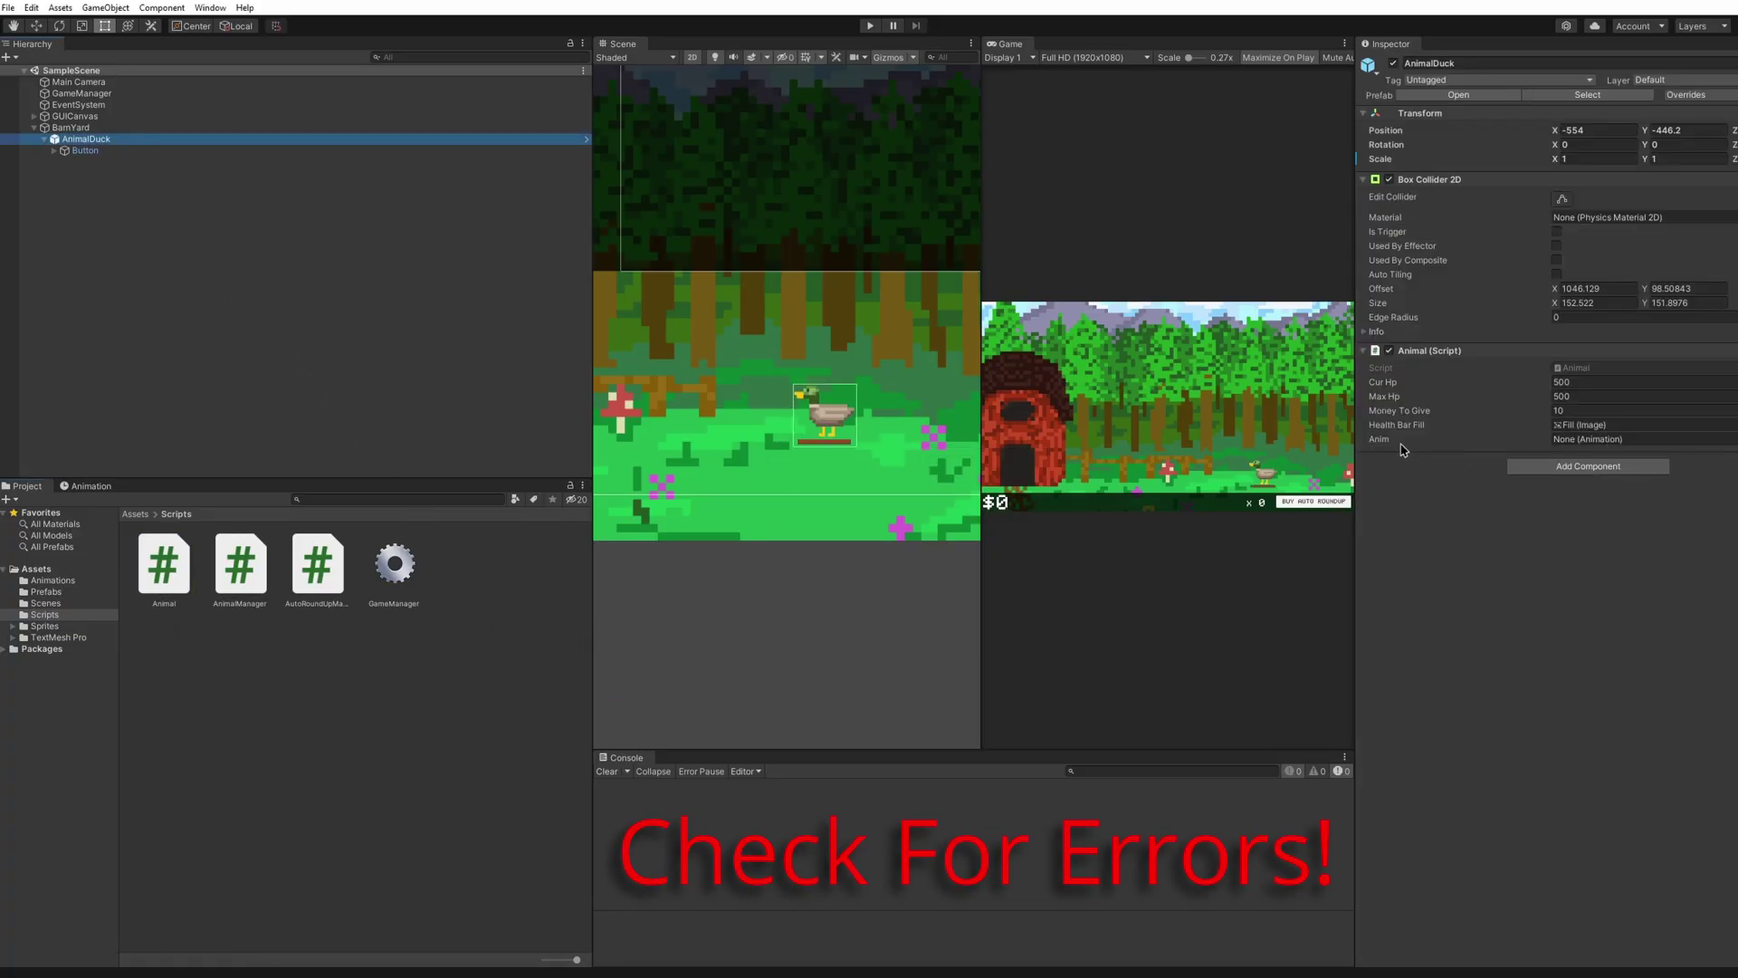
pyautogui.moveTo(86, 150); pyautogui.dragTo(1620, 439)
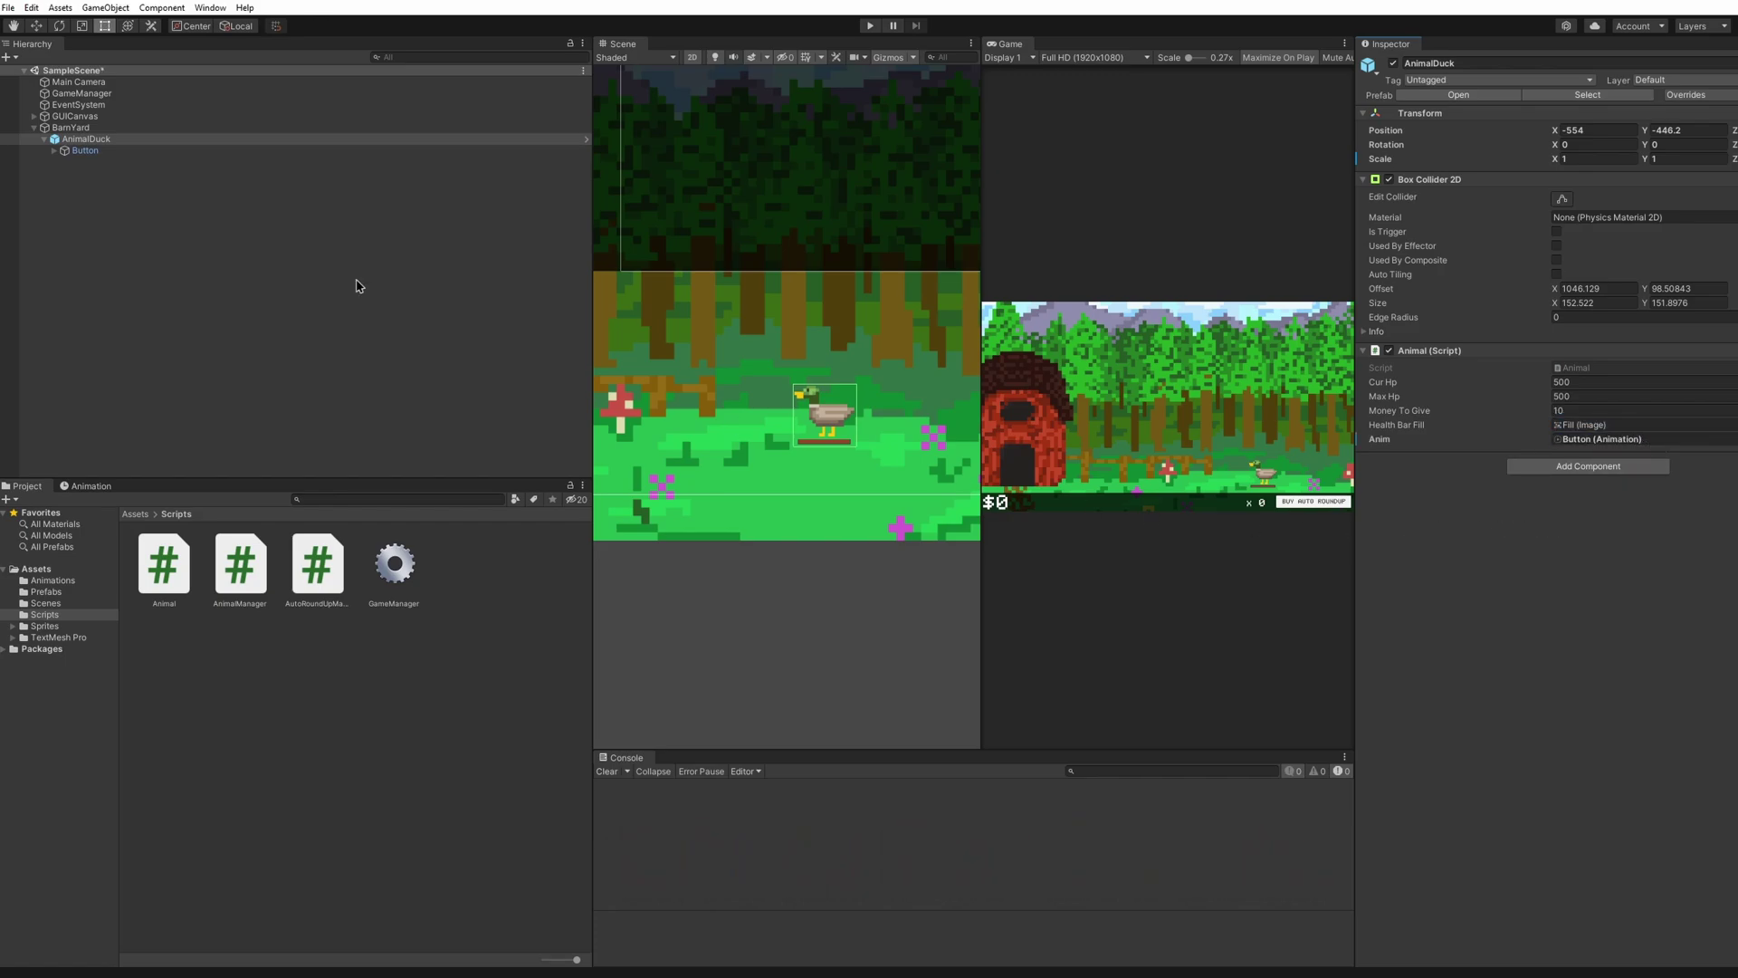
pyautogui.click(870, 26)
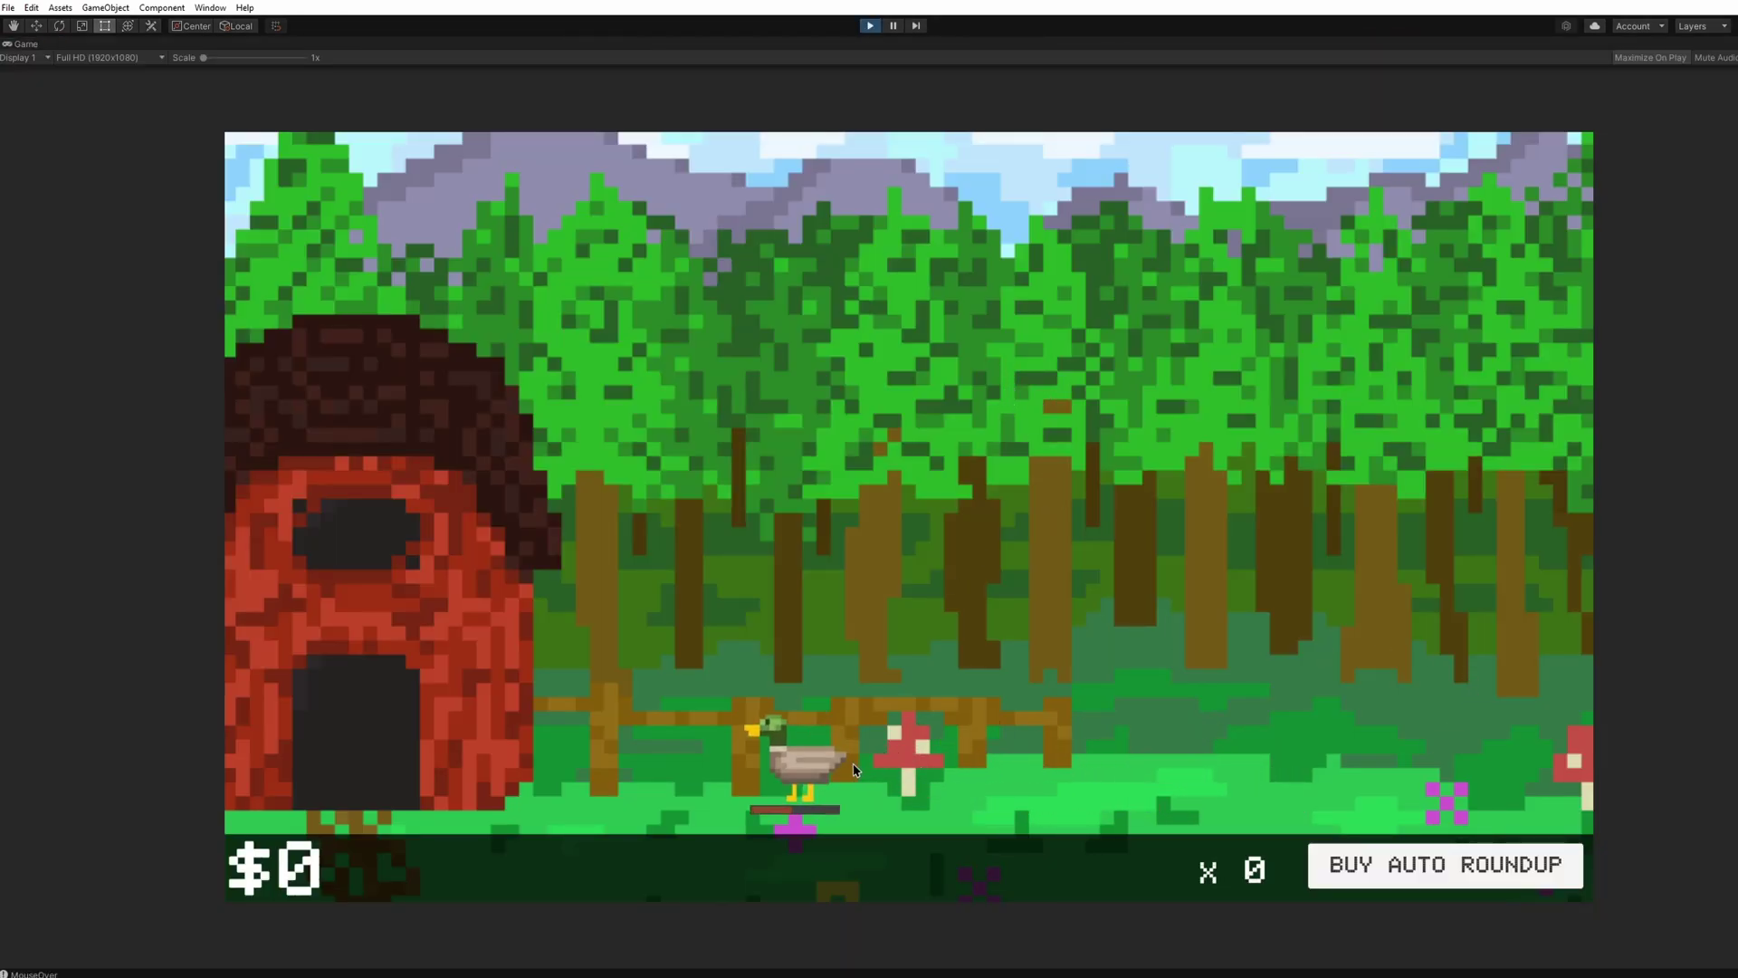
pyautogui.click(870, 26)
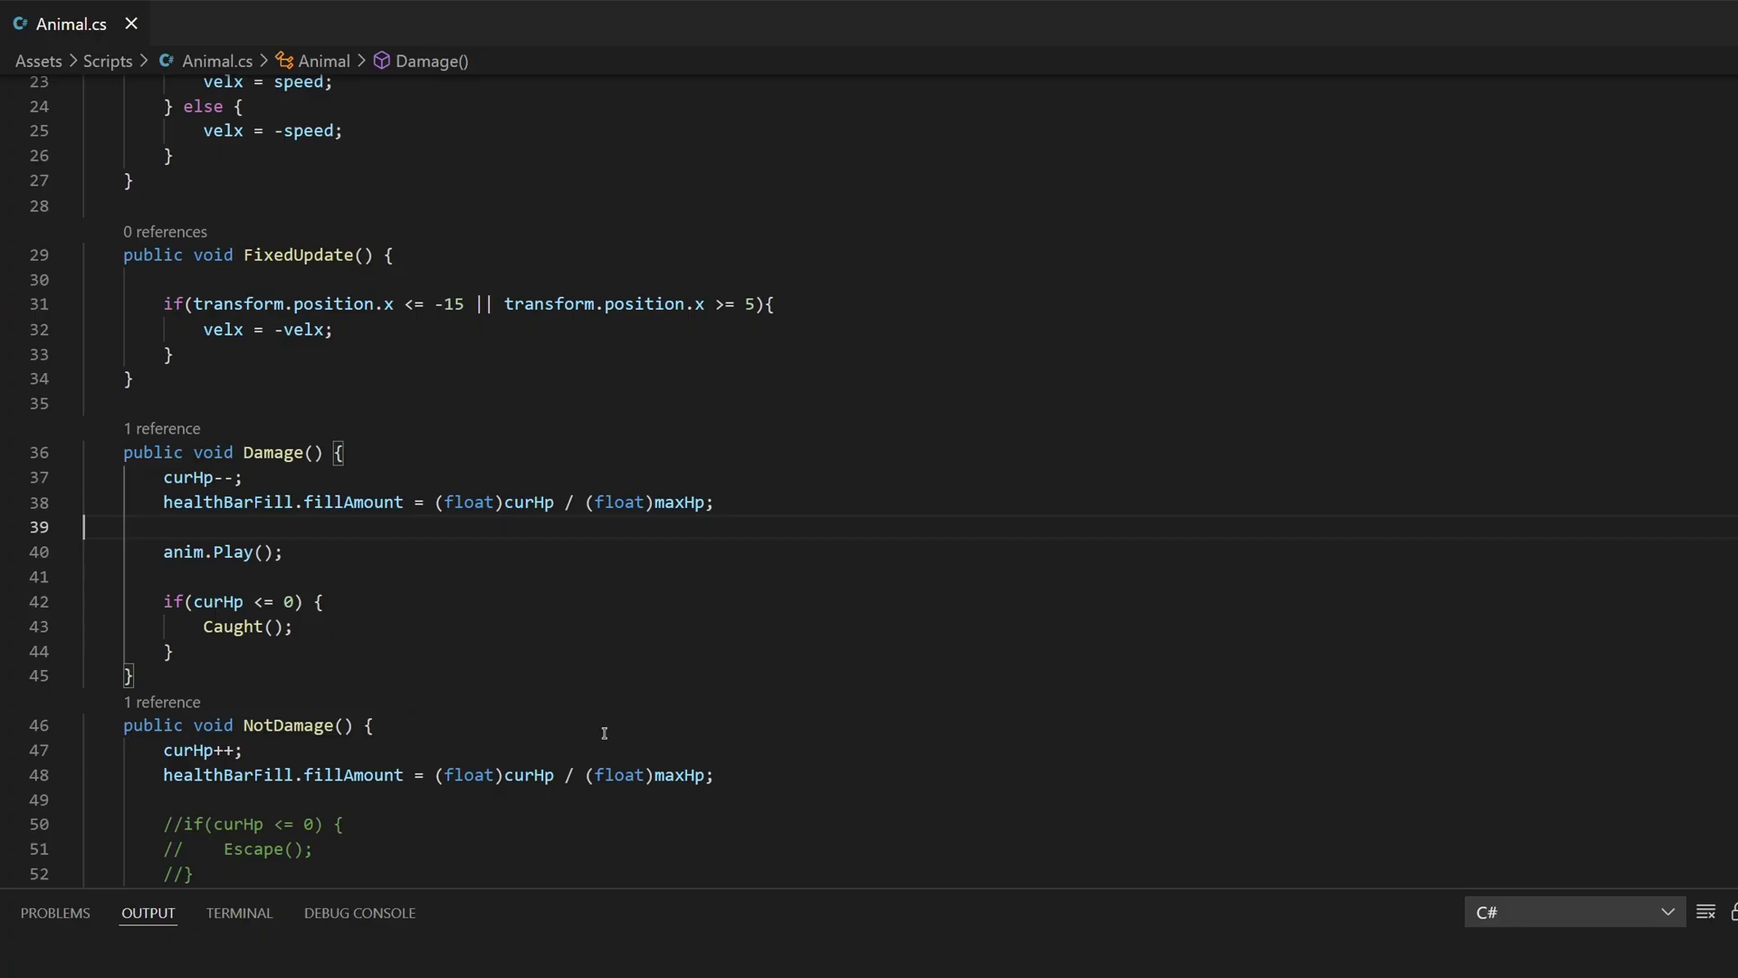
# In Animal.cs in Visual Studio Code, add anim.Stop(); directly before anim.Play(); in Damage(), keep a blank line above it, and save.
pyautogui.press('Tab')
pyautogui.press('Tab')
pyautogui.write('anim.Stop();')
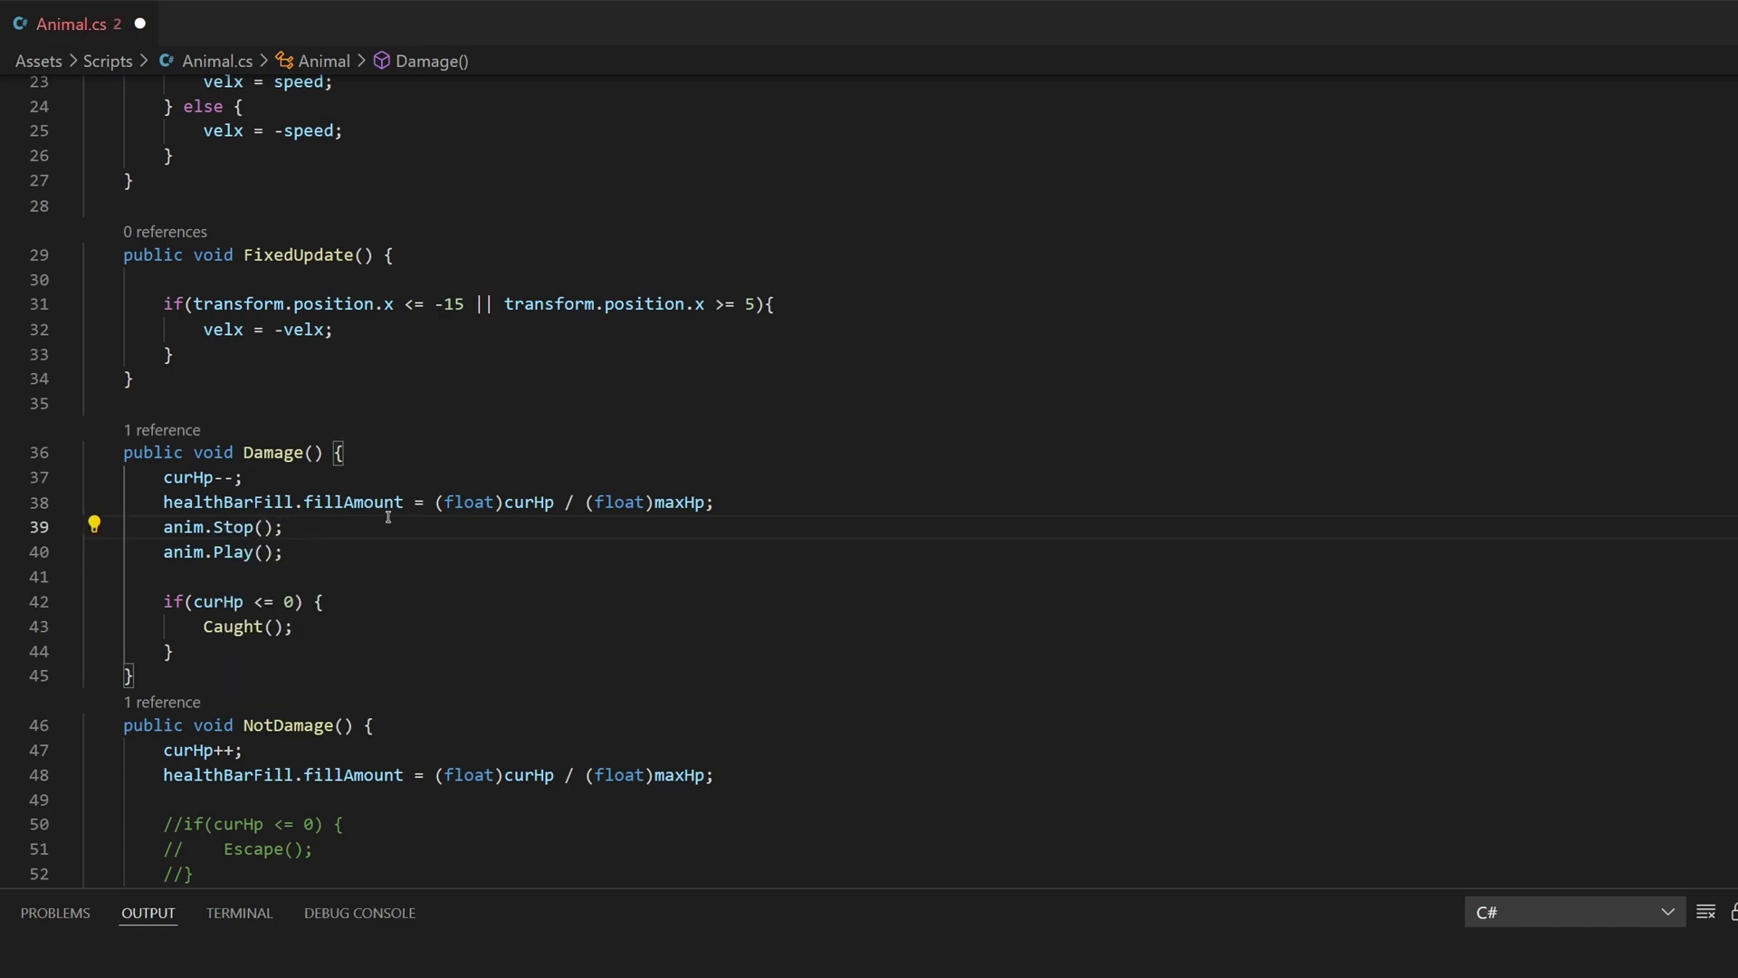
pyautogui.click(808, 507)
pyautogui.press('Return')
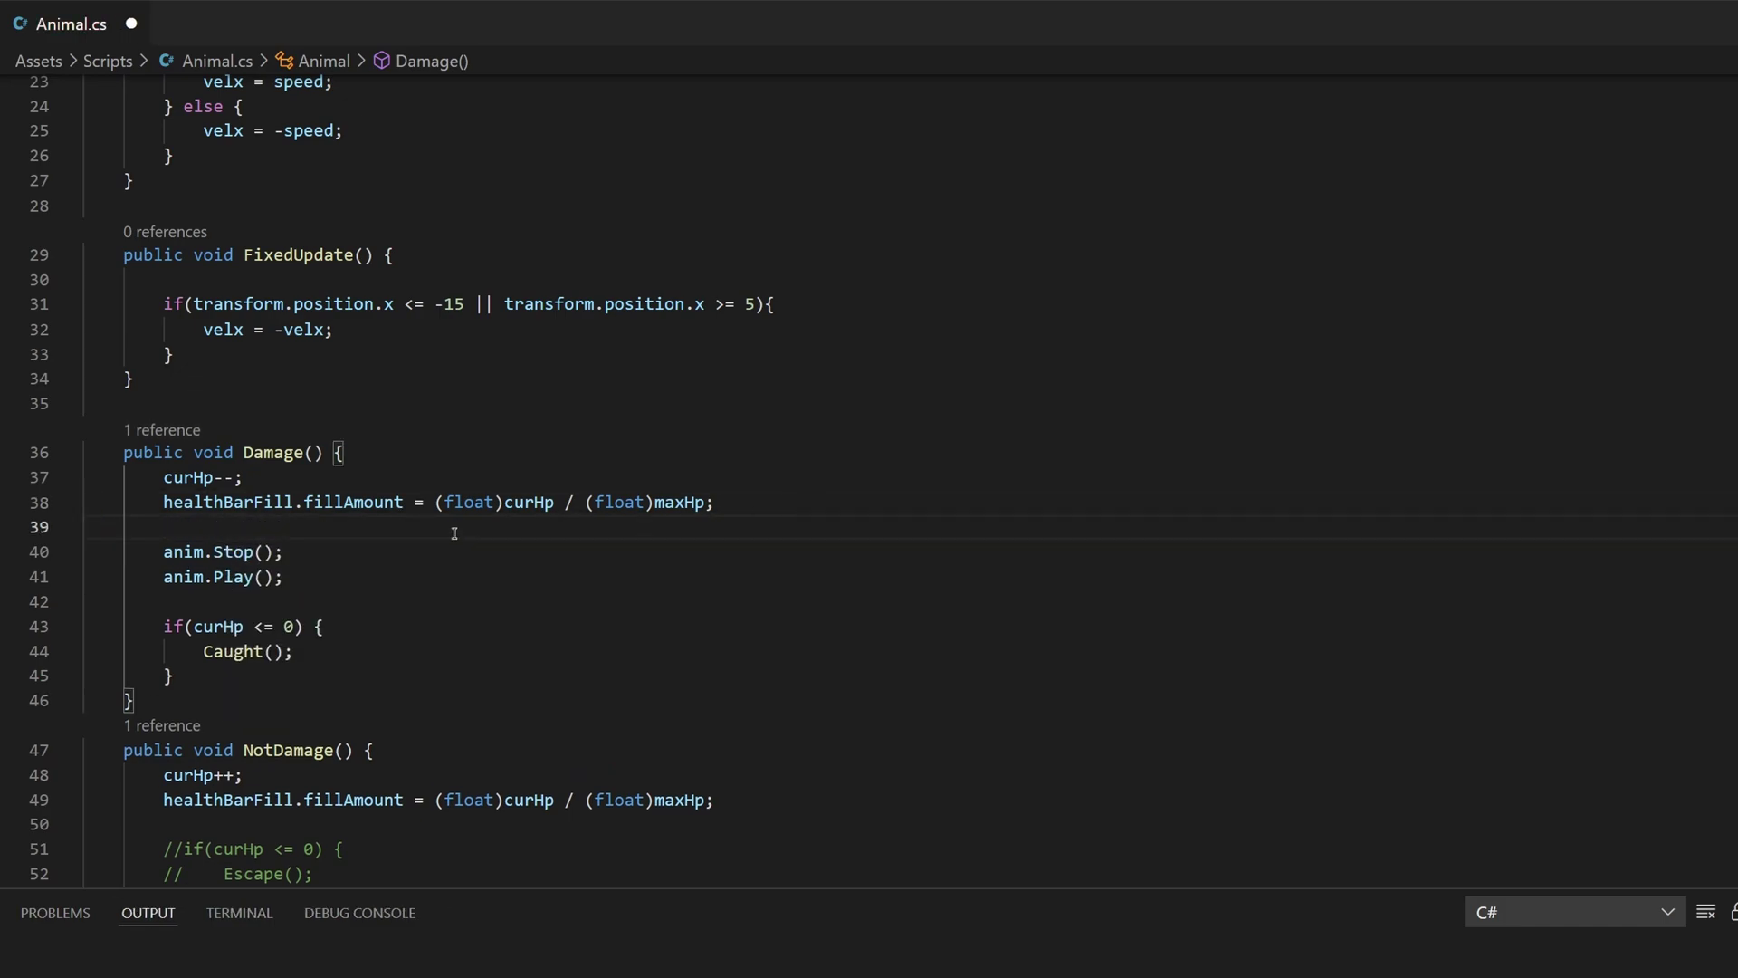
pyautogui.hotkey('ctrl', 's')
# Switch to Unity and play-test rounding up the duck to check its animation, ending play mode when done.
pyautogui.hotkey('alt', 'Tab')
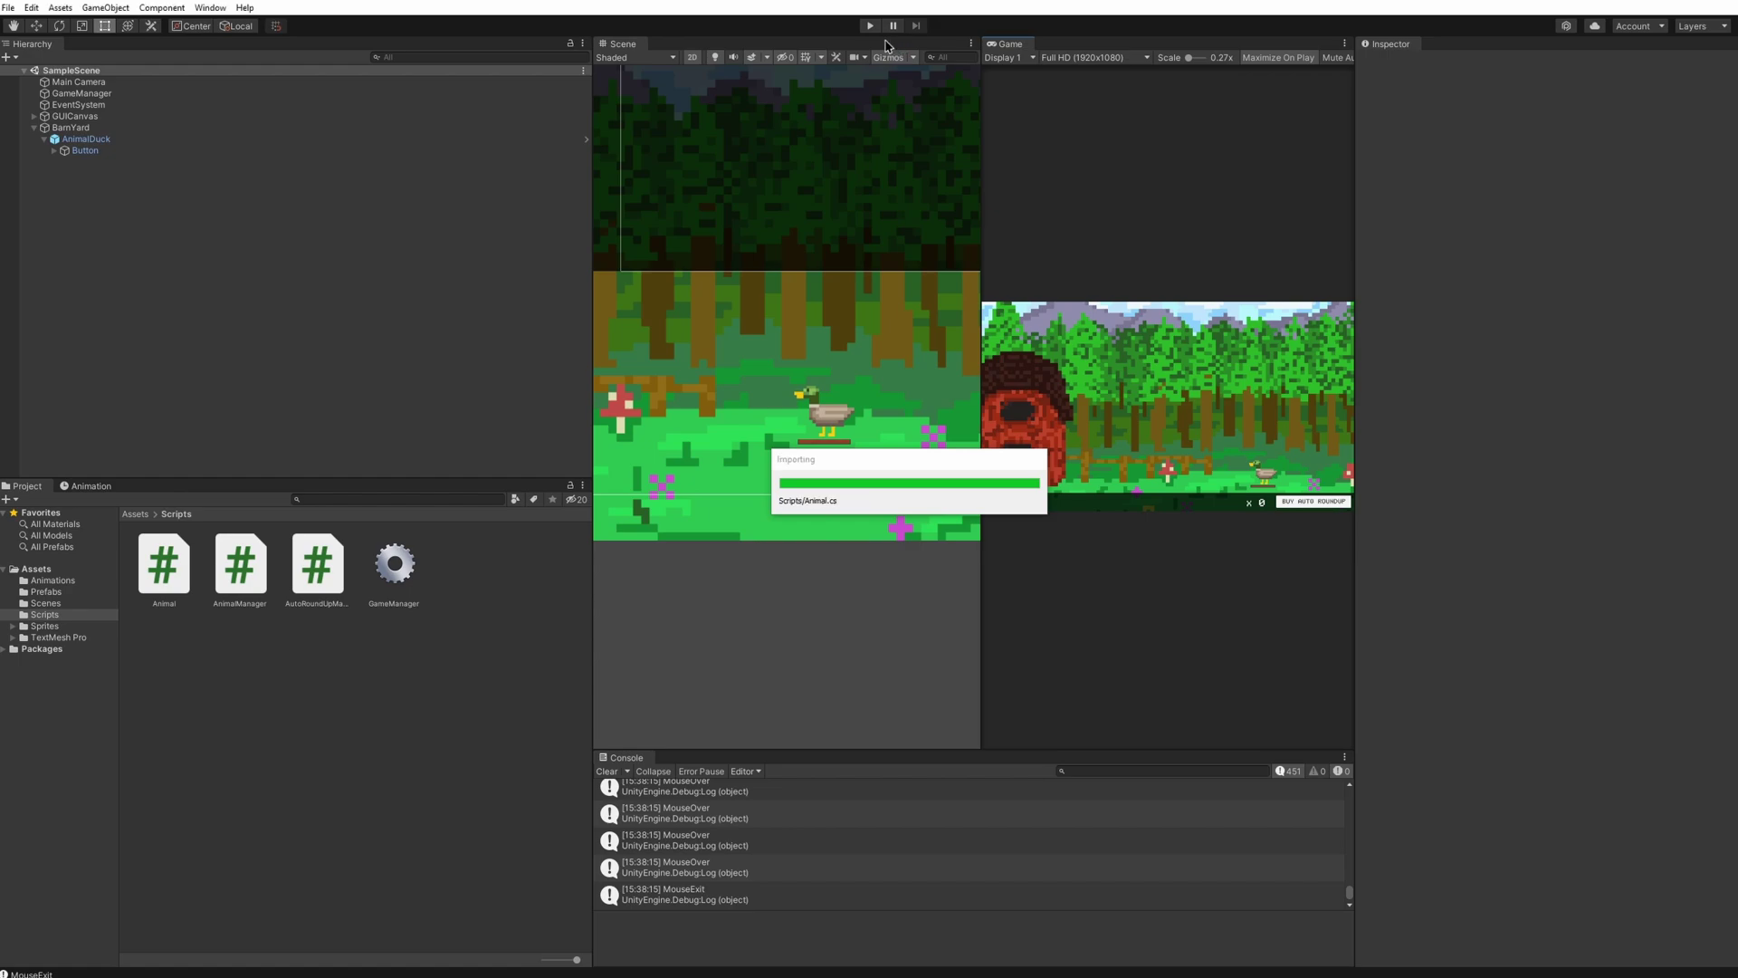
pyautogui.click(871, 27)
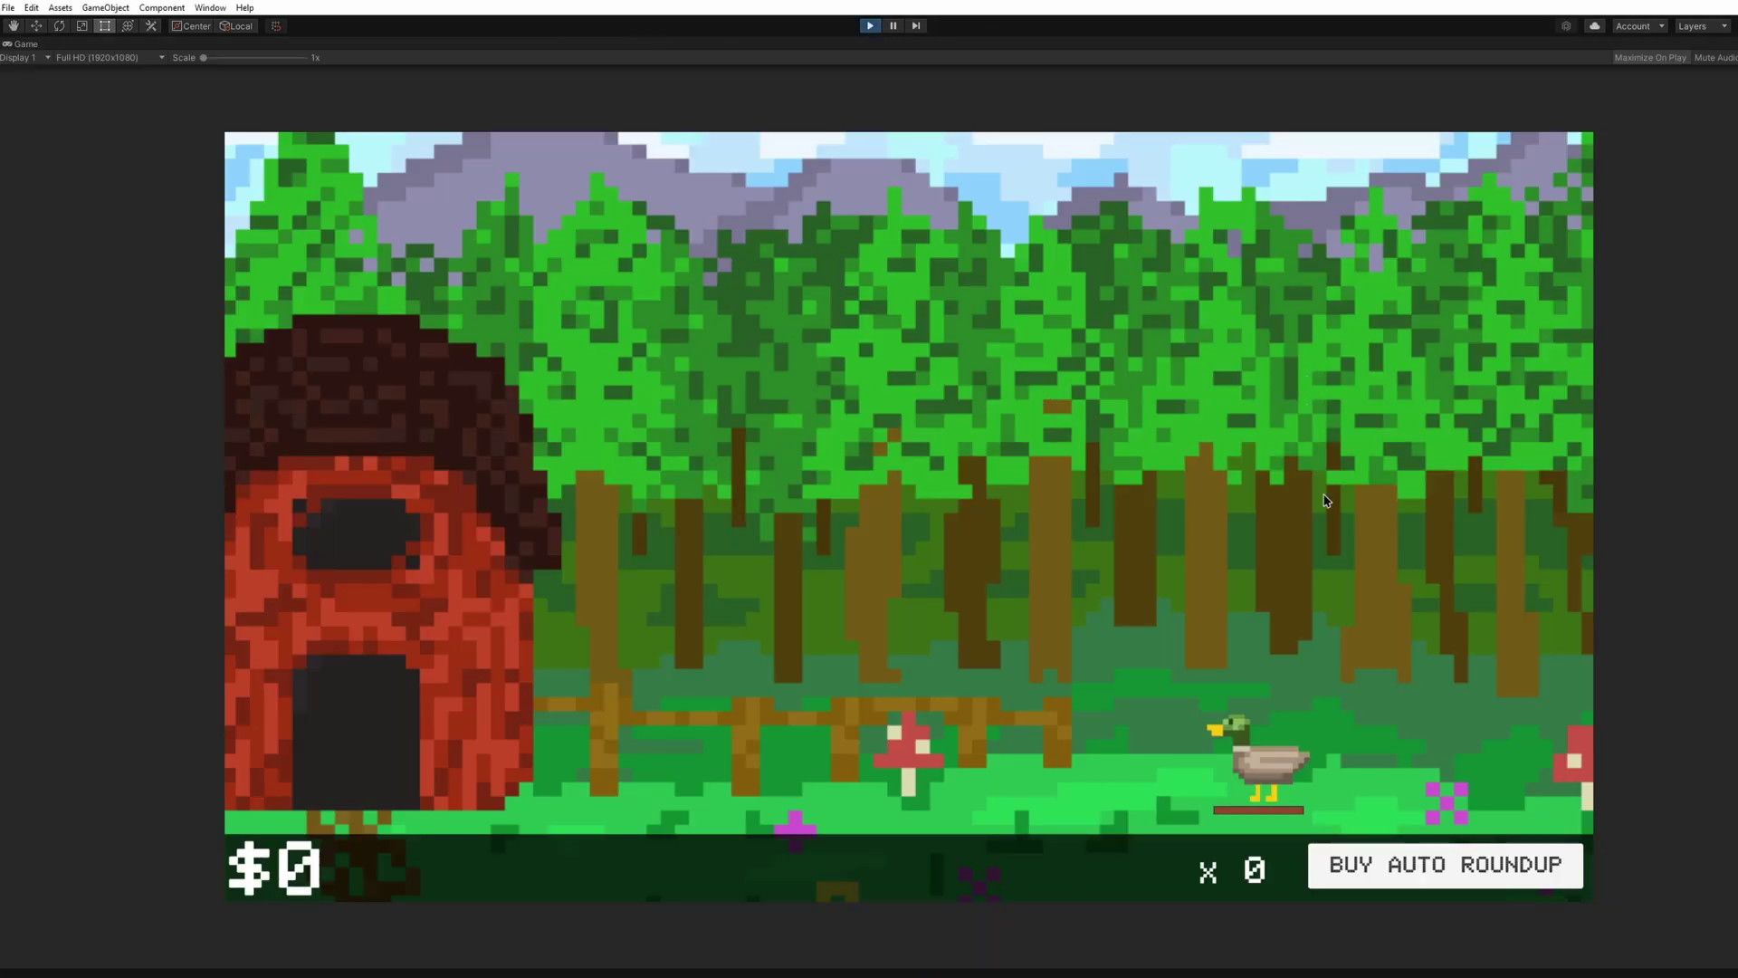
pyautogui.click(1302, 758)
pyautogui.click(1197, 761)
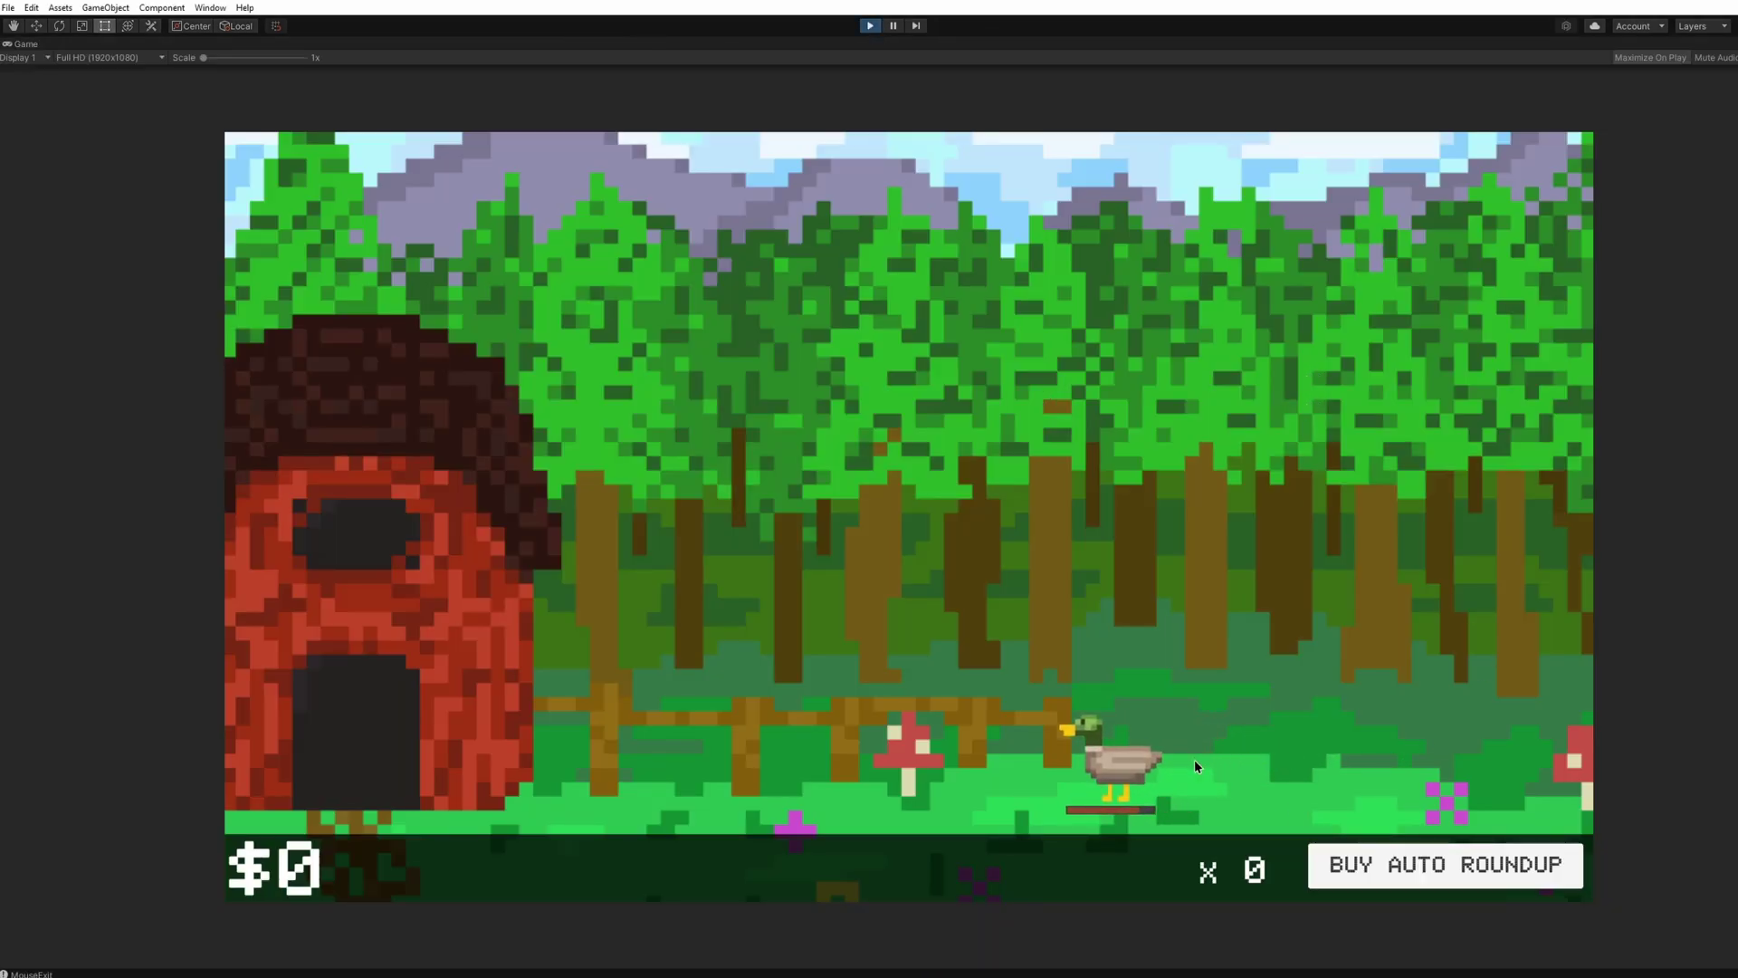
pyautogui.click(1126, 765)
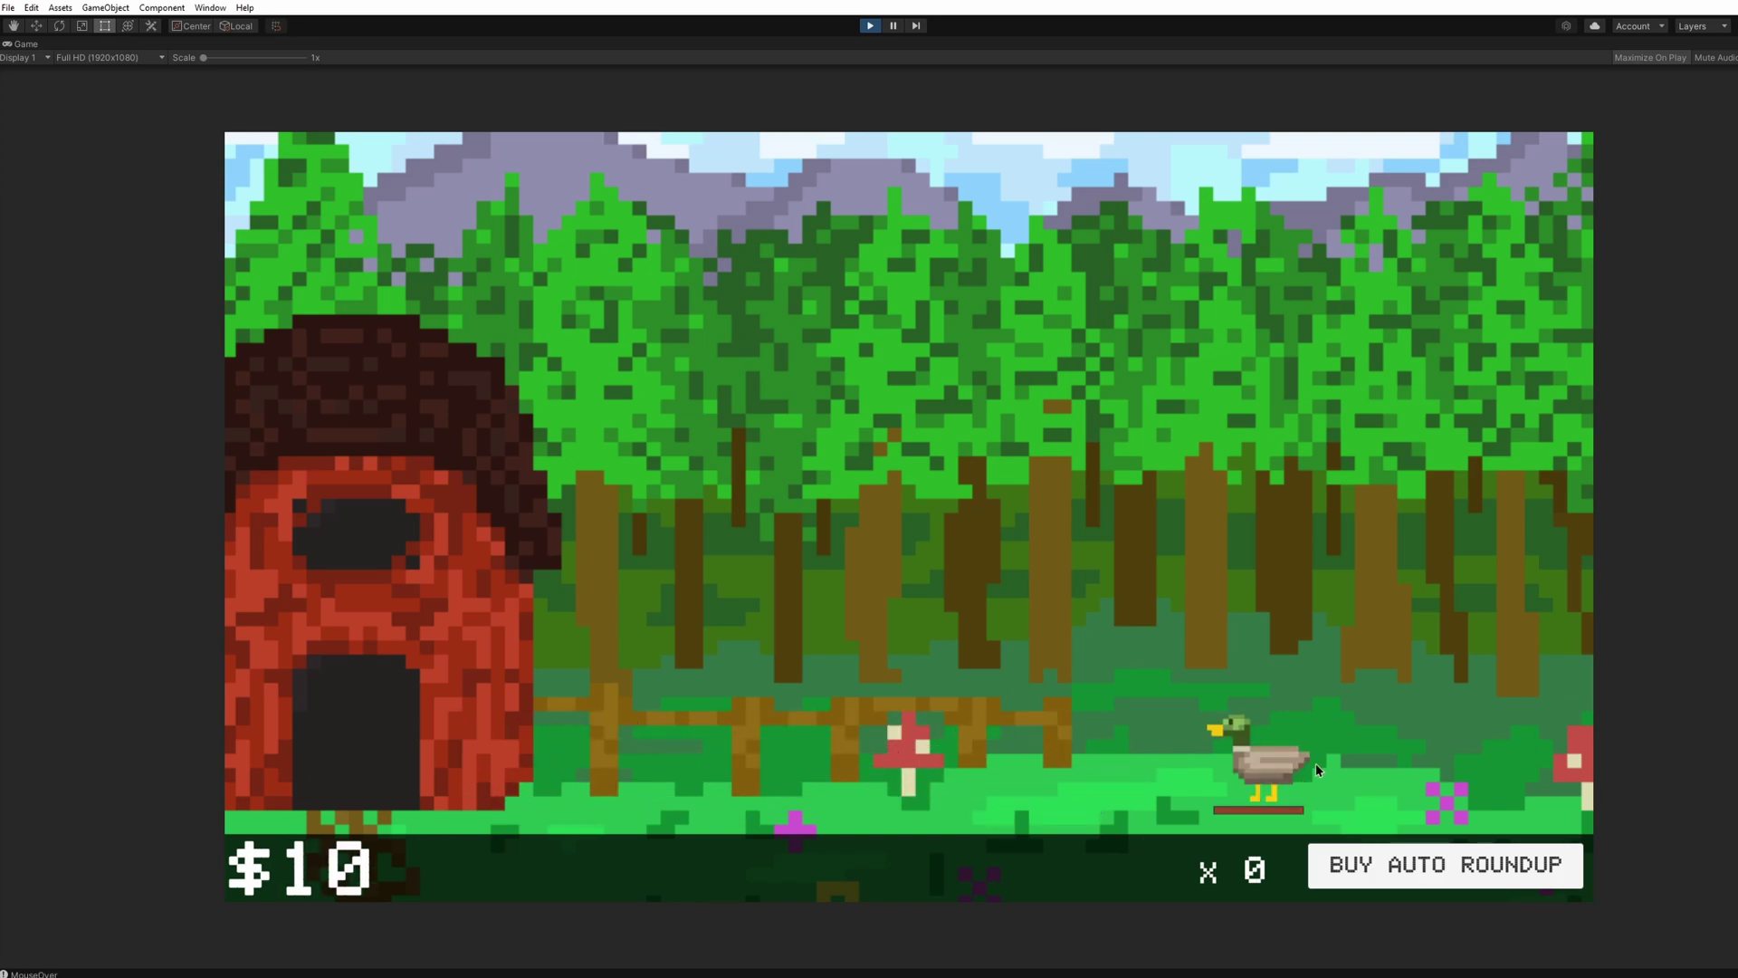
pyautogui.hotkey('ctrl', 'p')
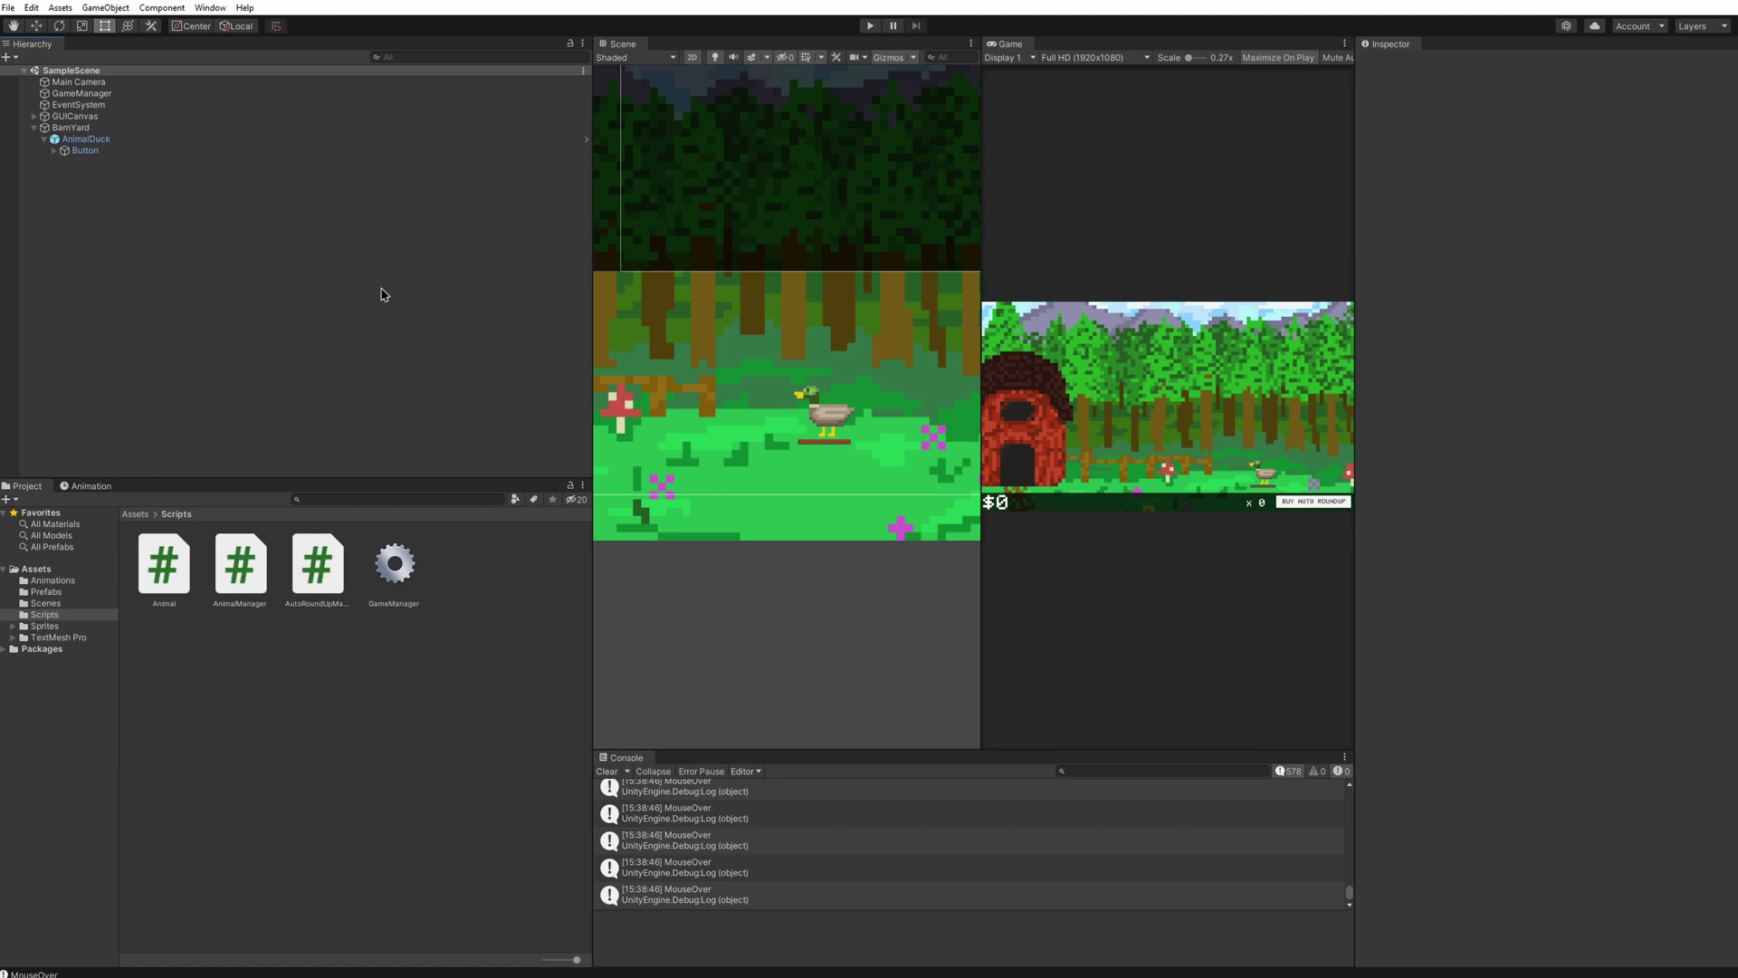